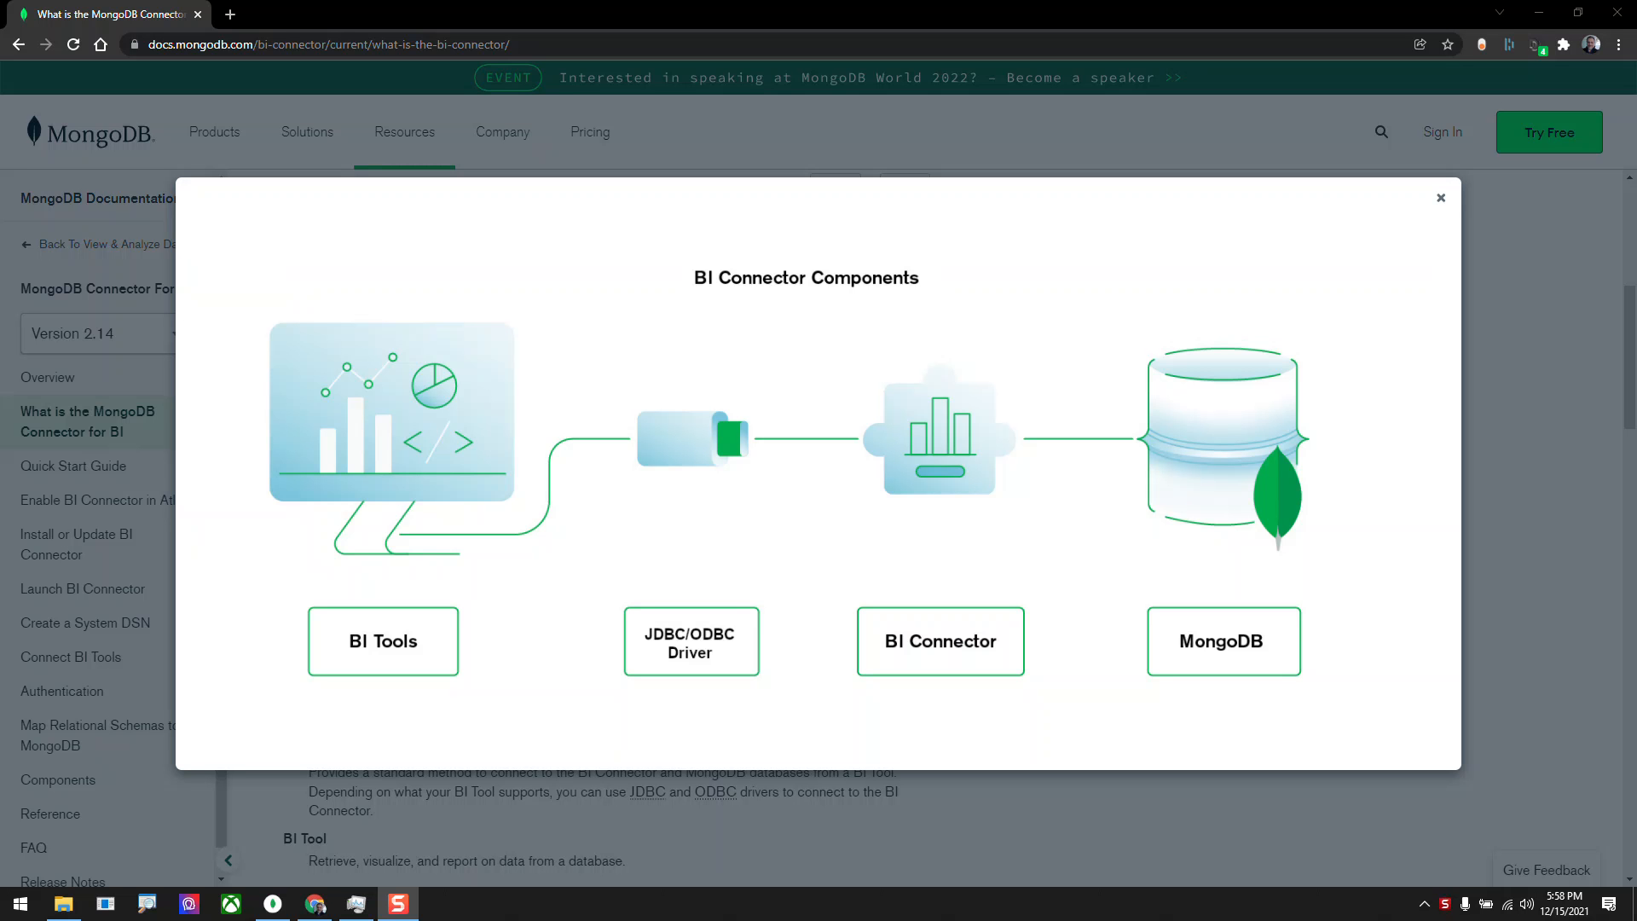
Close the enlarged BI Connector Components diagram and review the System Components and Hosted Database and BI Connector sections.
left_click(1441, 198)
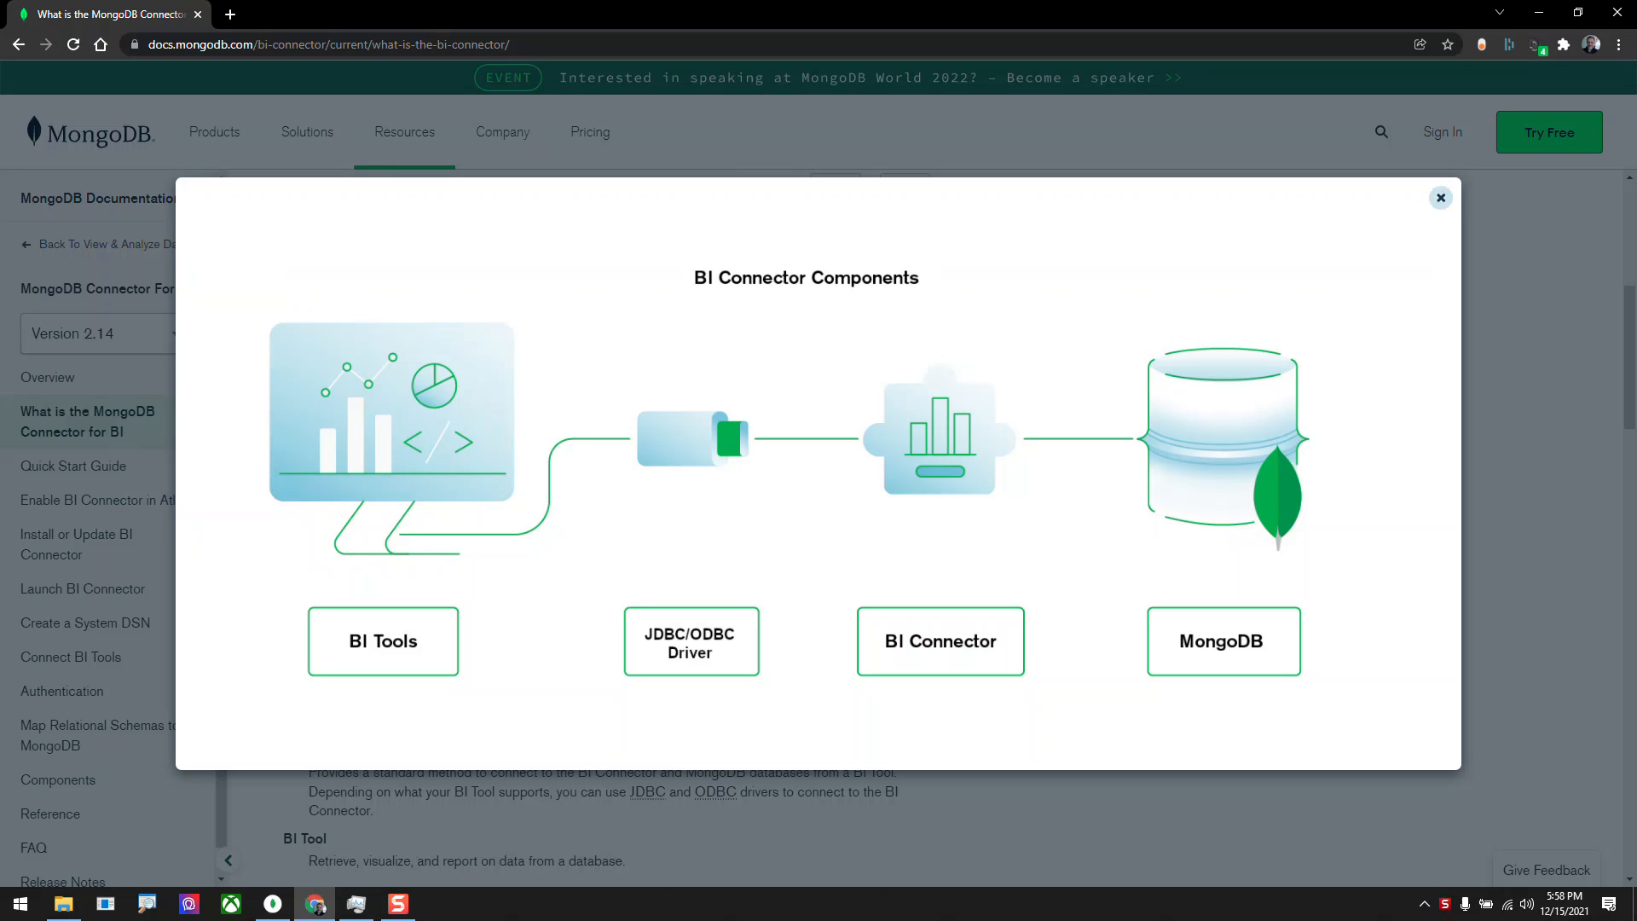
scroll(926, 528, "down", 3)
scroll(613, 527, "down", 2)
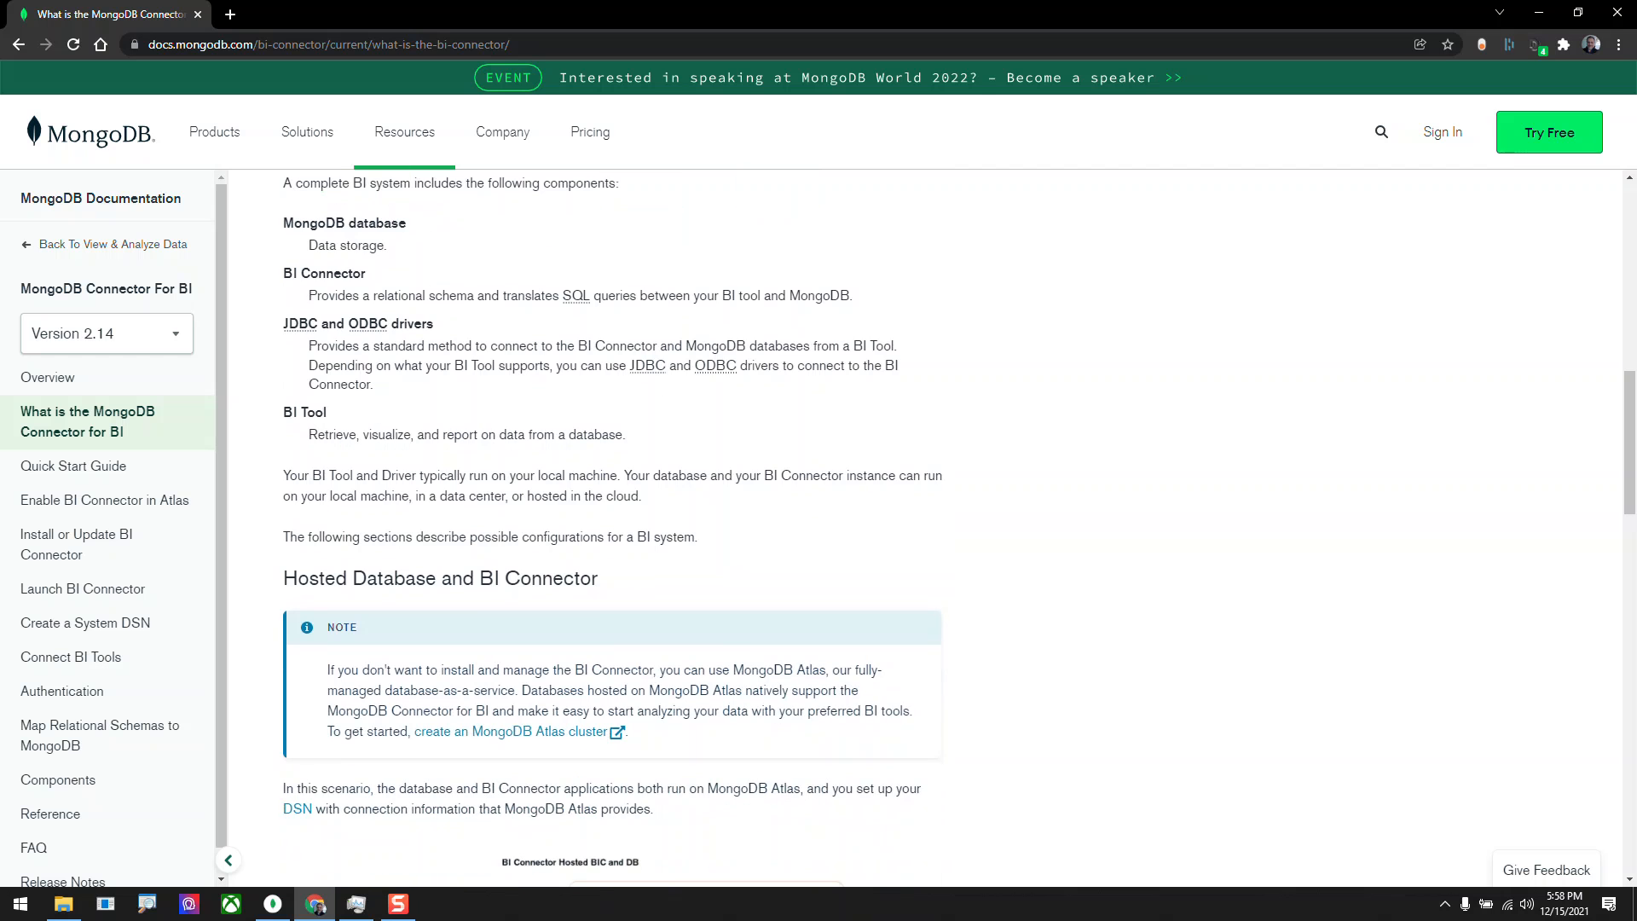
scroll(612, 528, "down", 2)
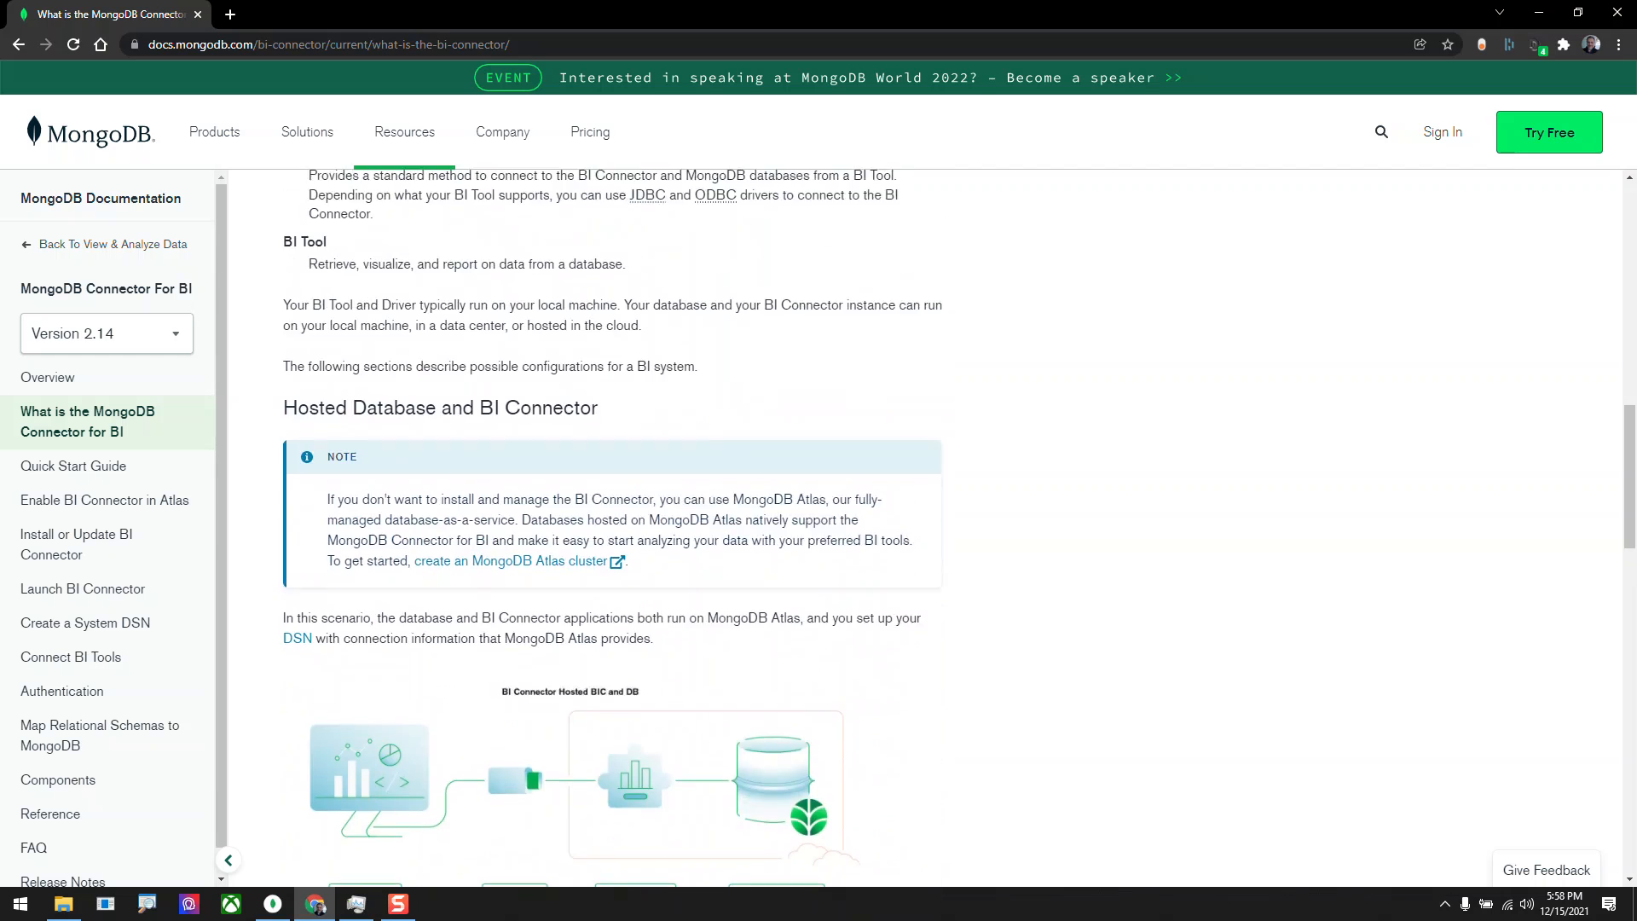
scroll(612, 528, "up", 4)
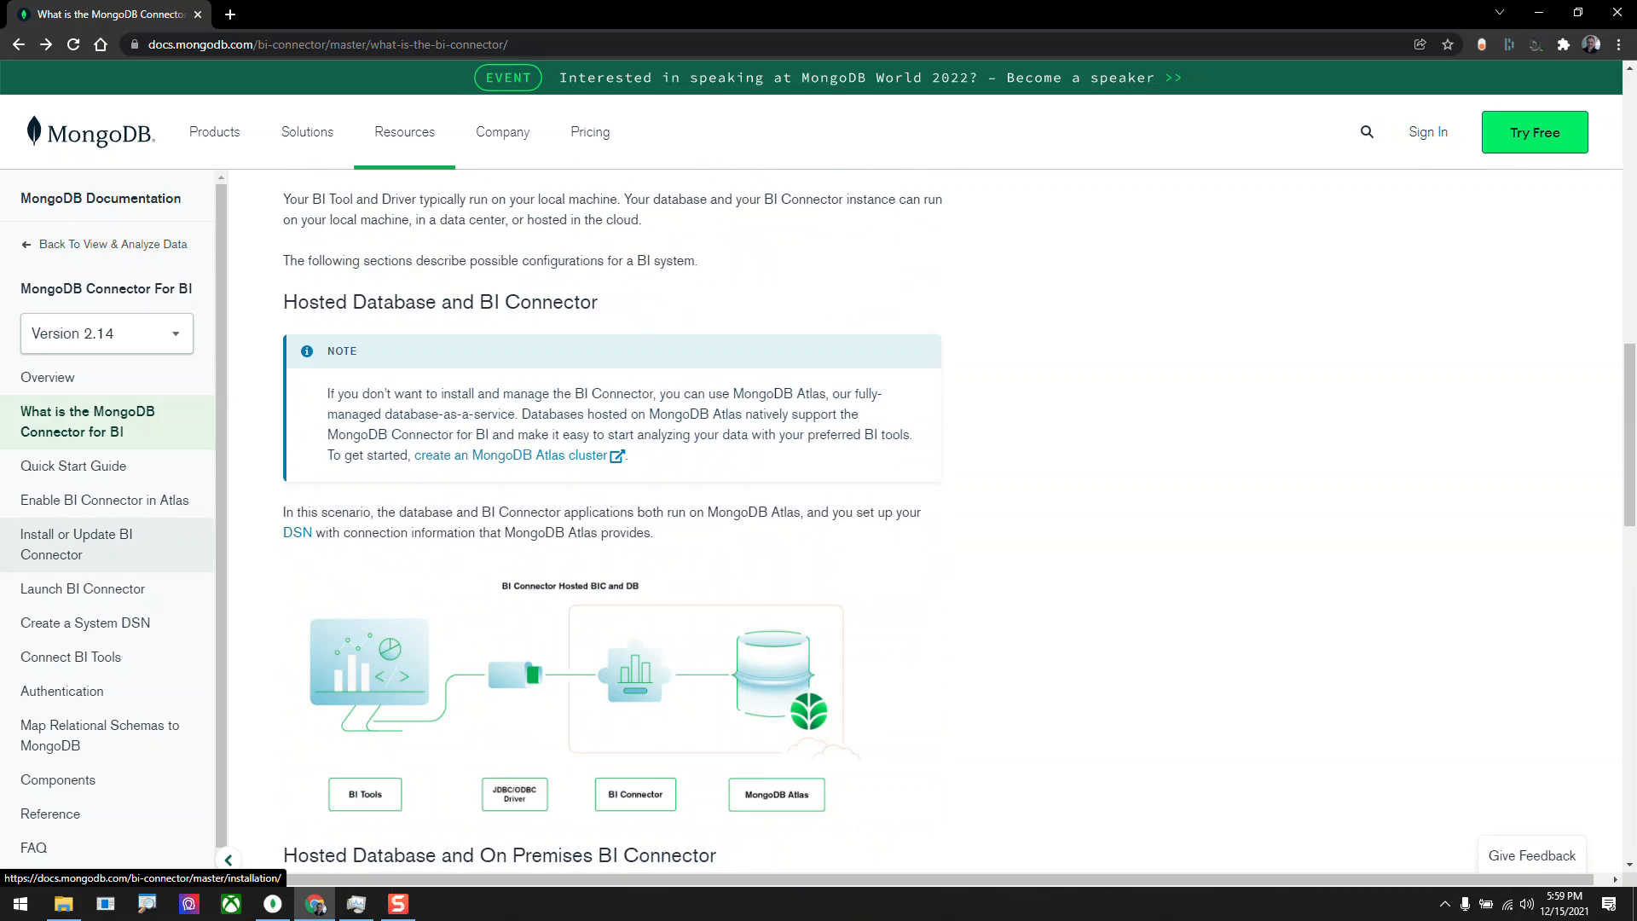
Open the Install BI Connector on Windows guide and follow its link to the MongoDB Download Center.
left_click(77, 544)
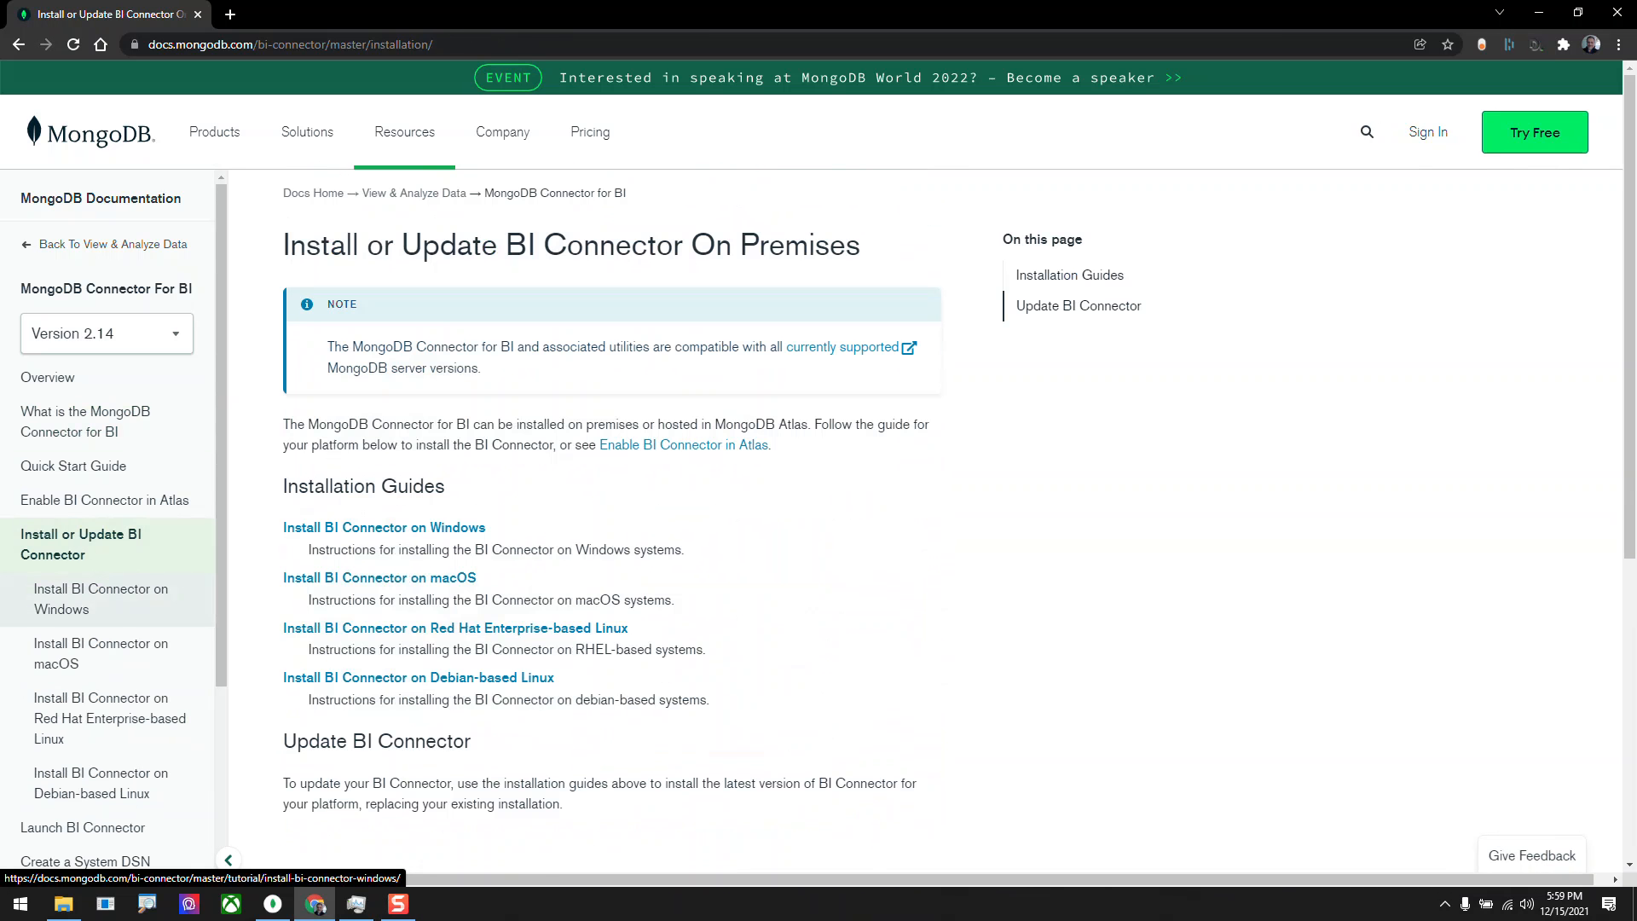
left_click(98, 599)
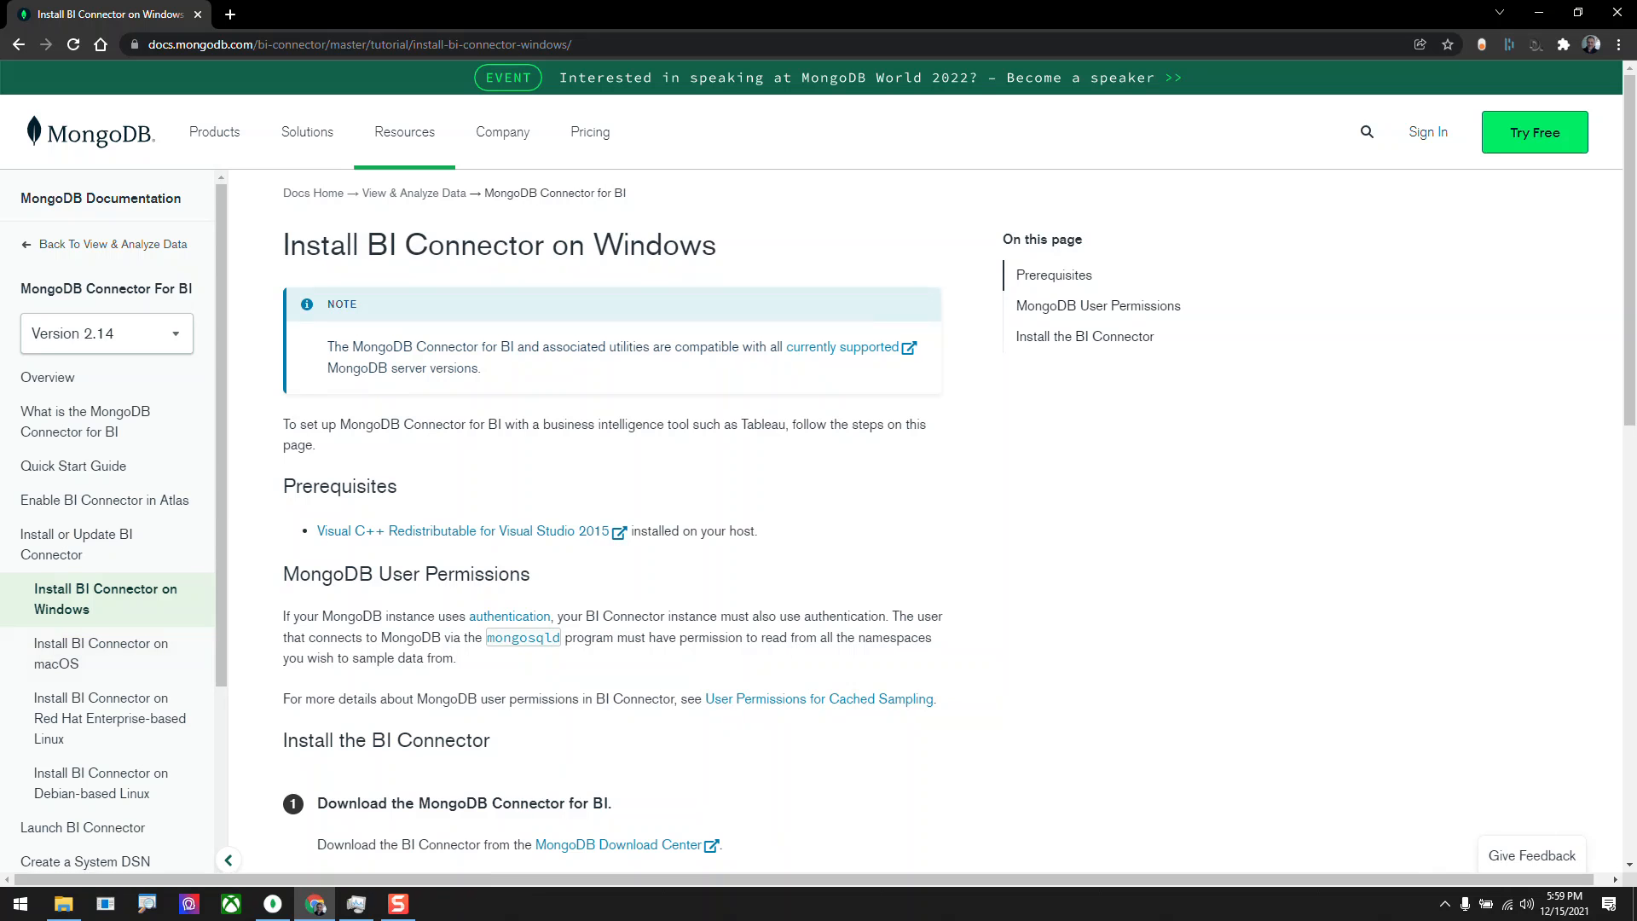
scroll(618, 503, "down", 4)
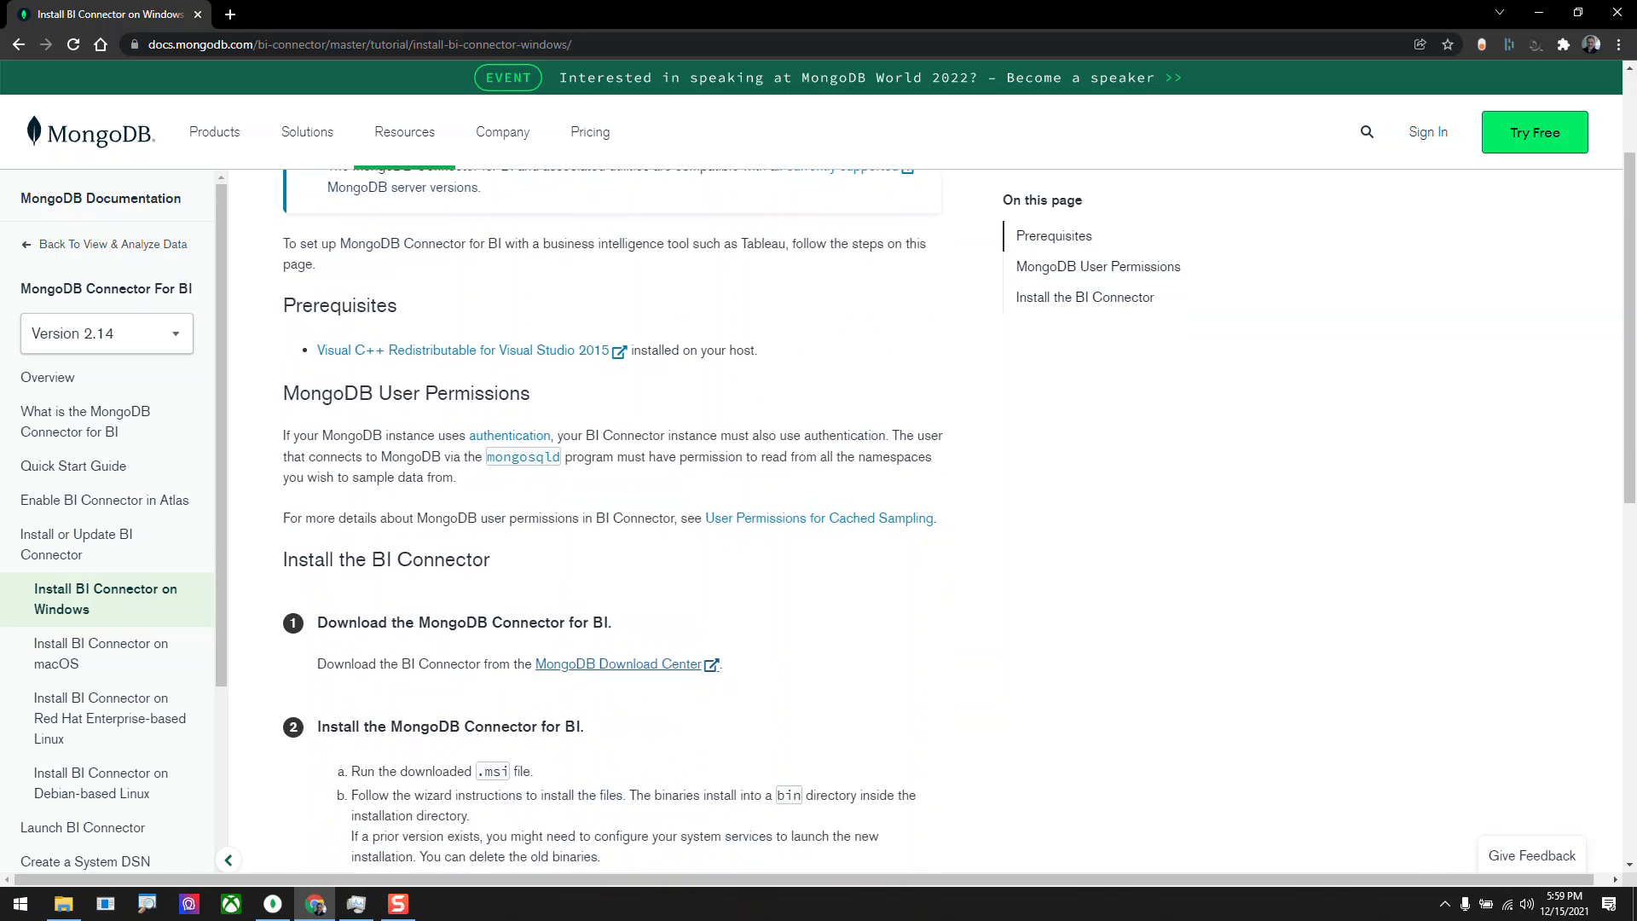
left_click(618, 503)
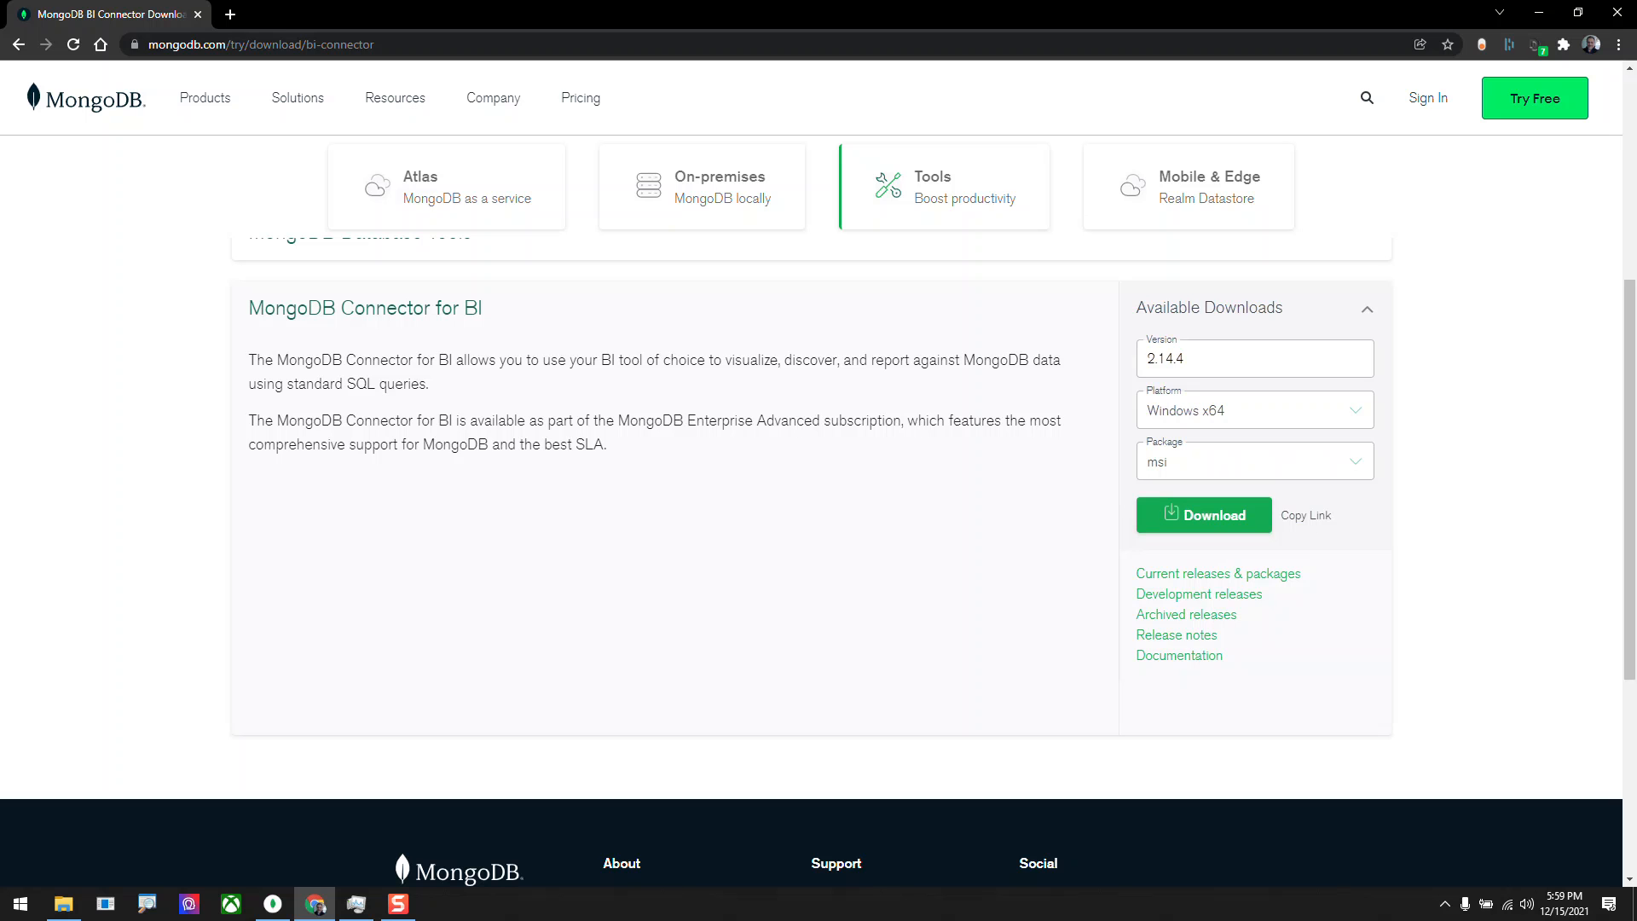
Open a Command Prompt window and bring it in front of the browser.
key("super")
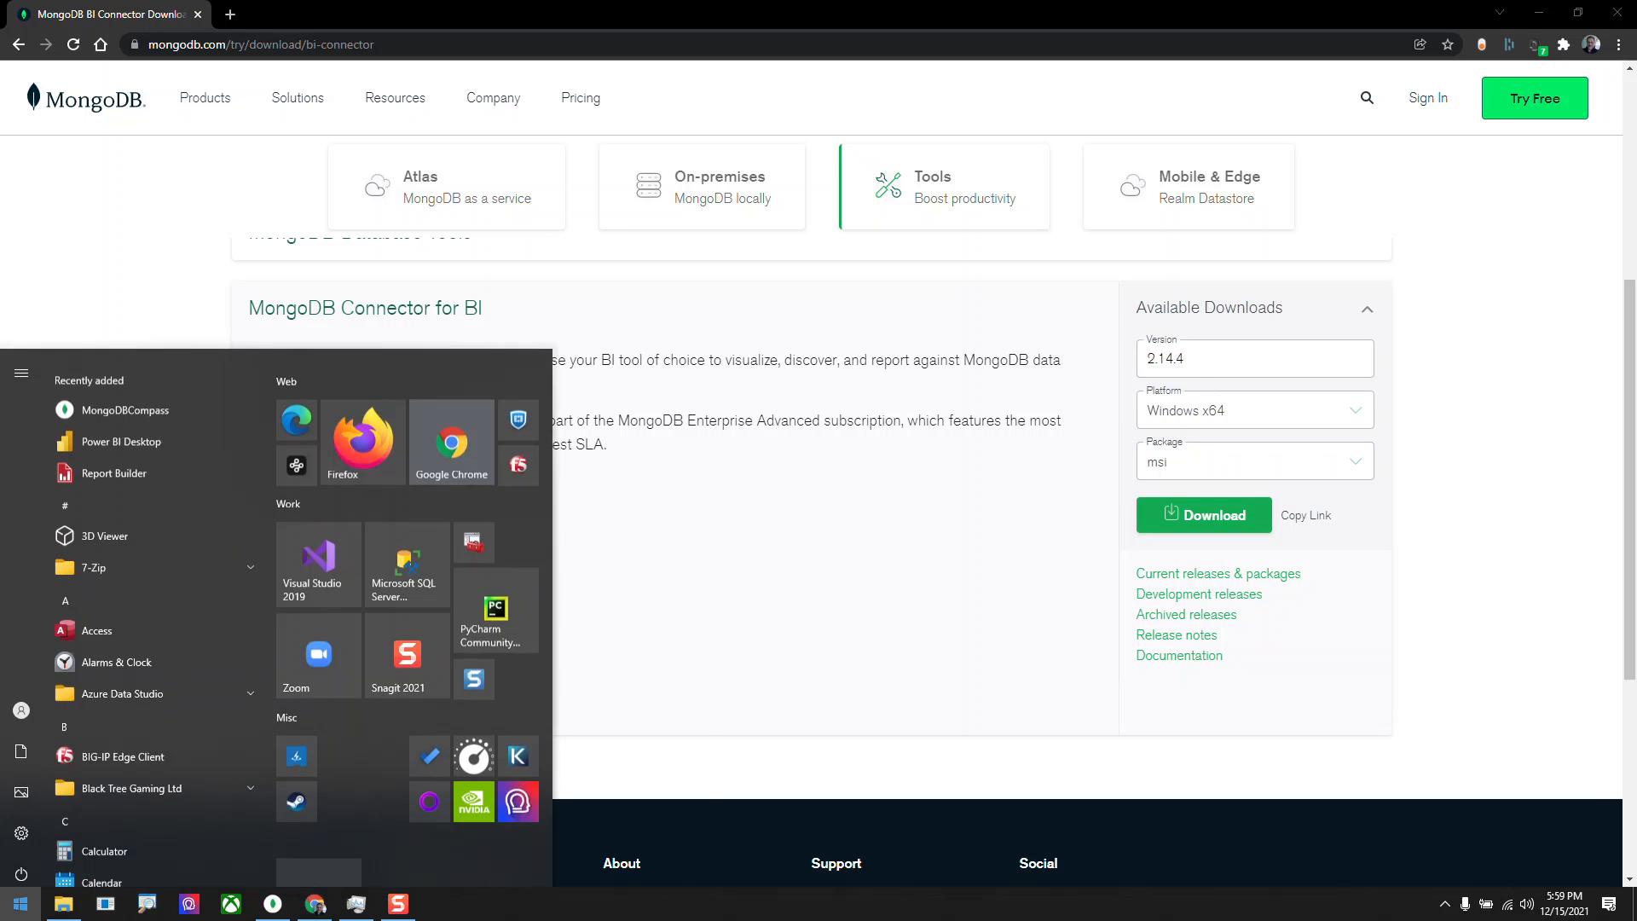
type("cmd")
key("Return")
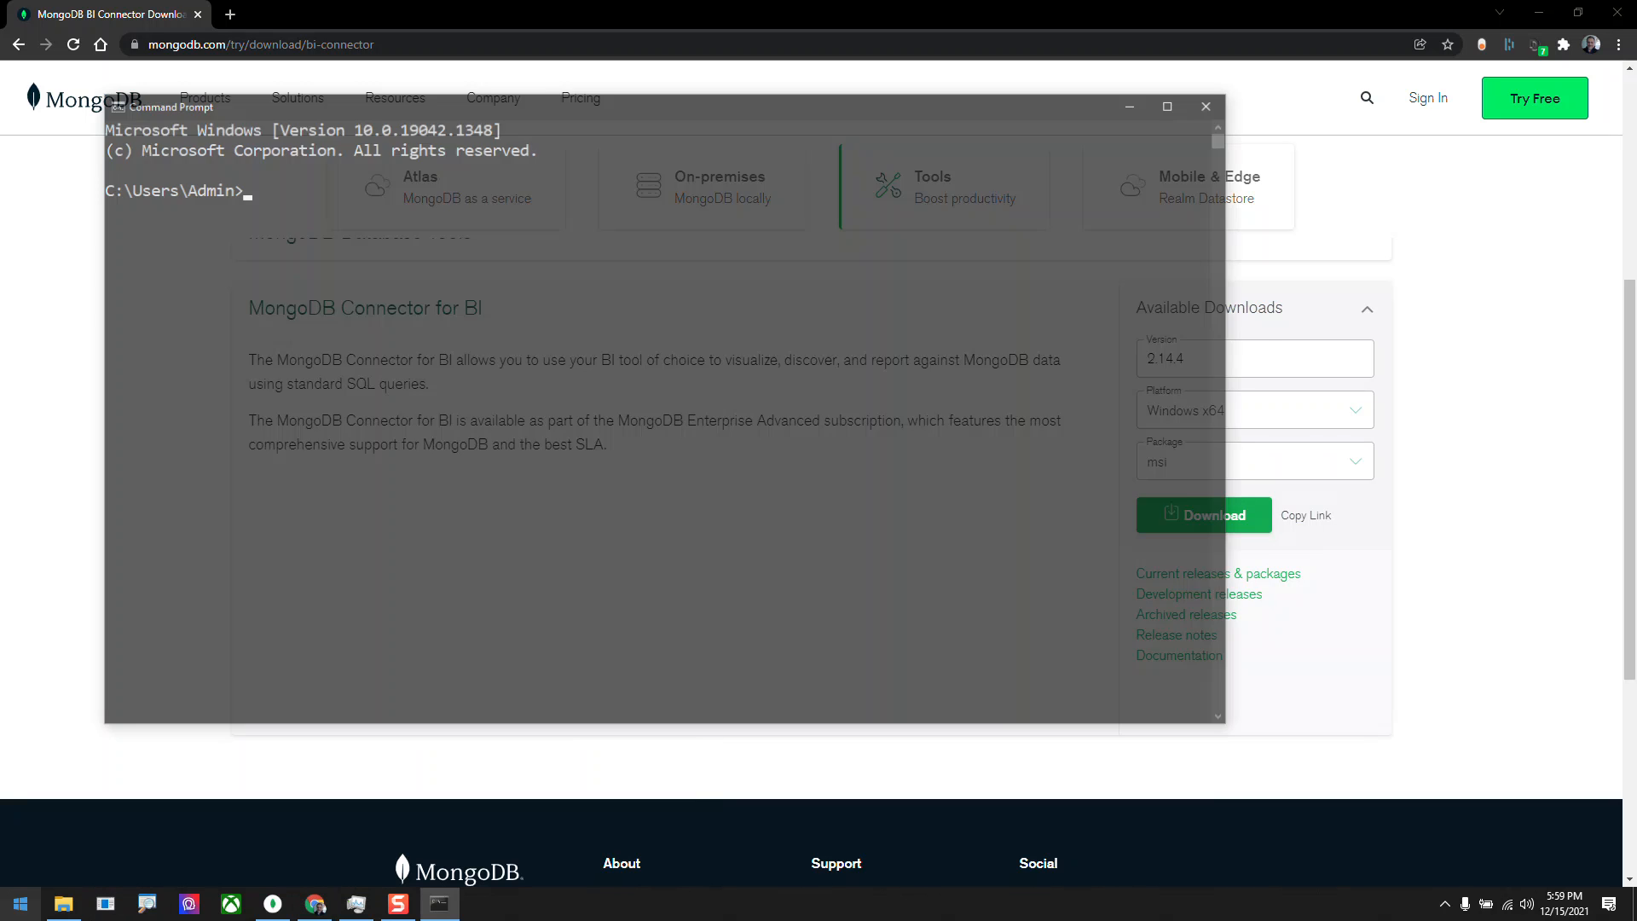
left_click(1138, 102)
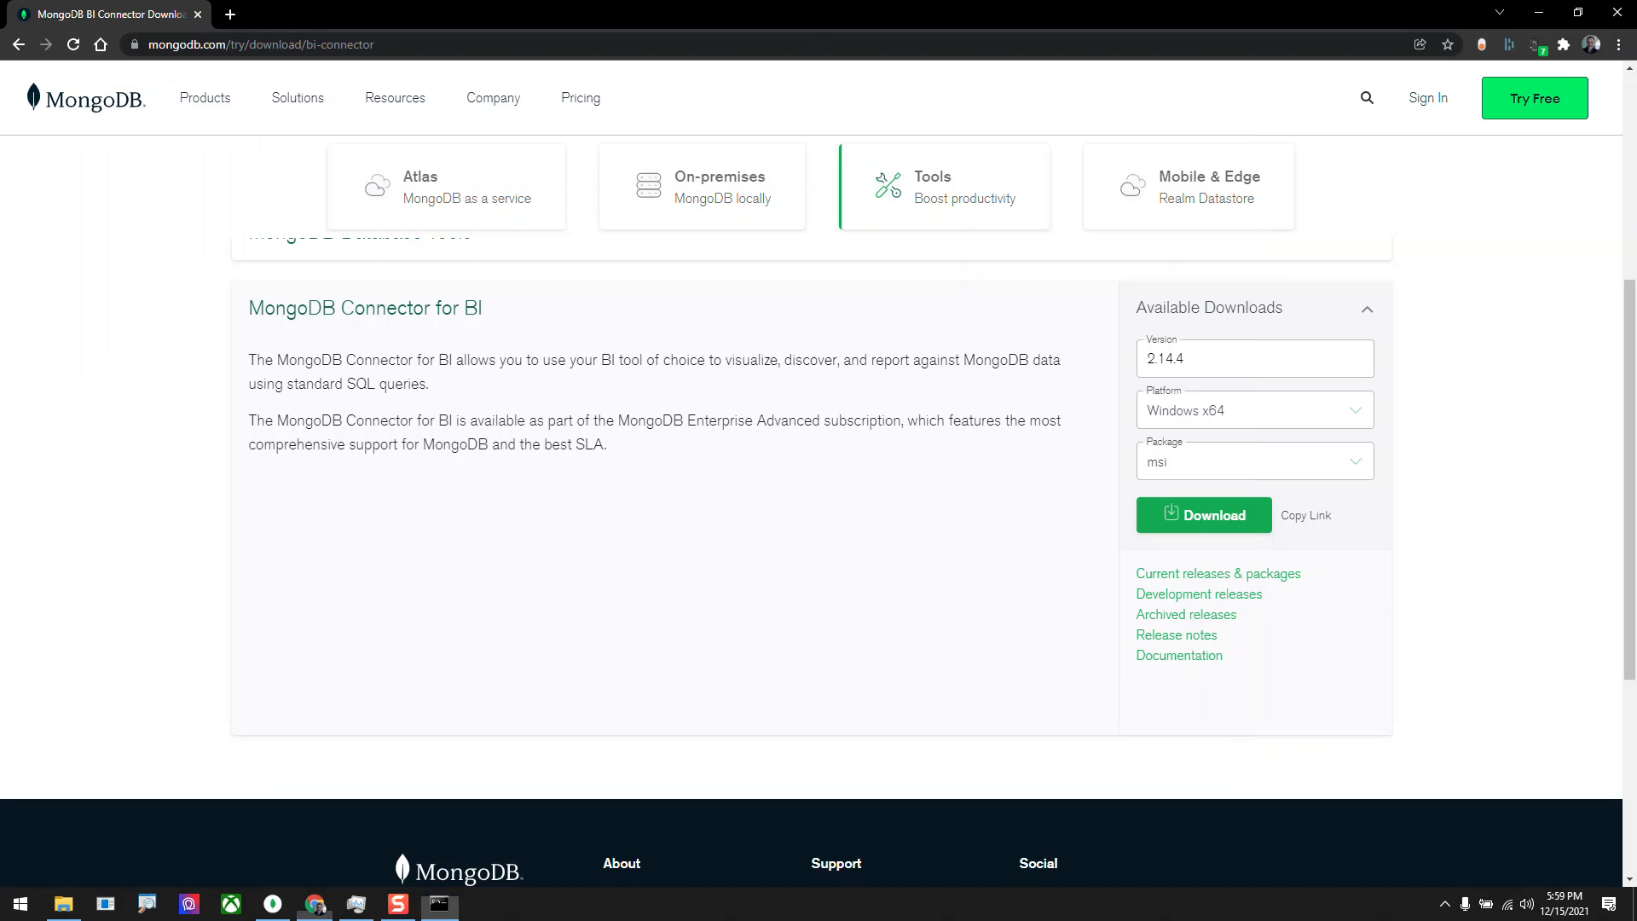
double_click(1139, 101)
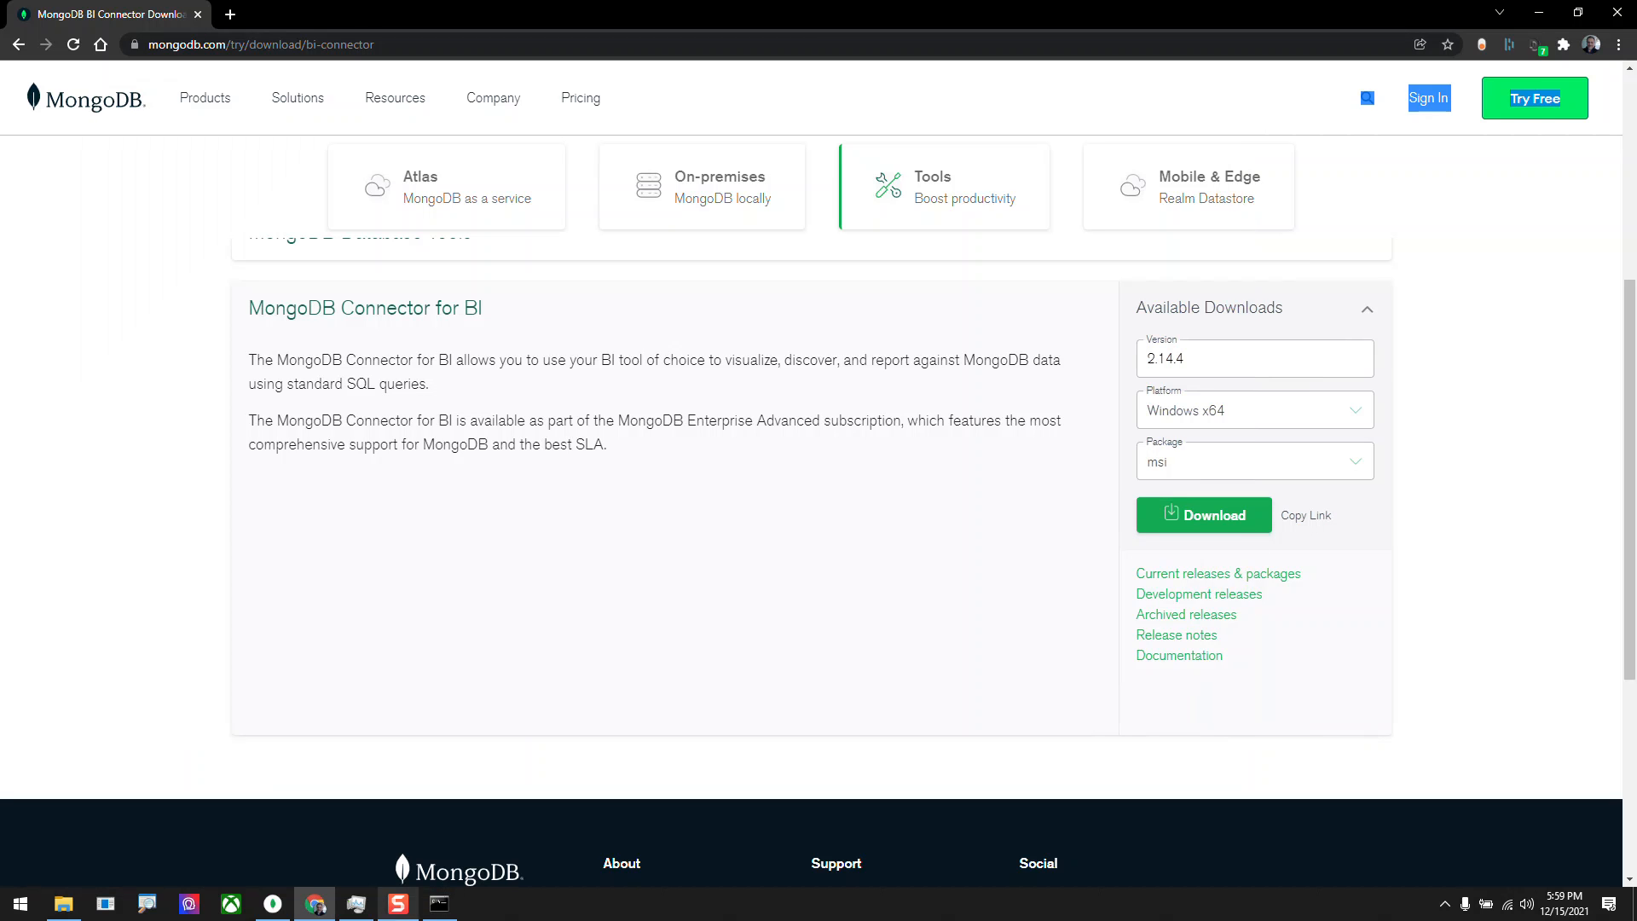
left_click(440, 904)
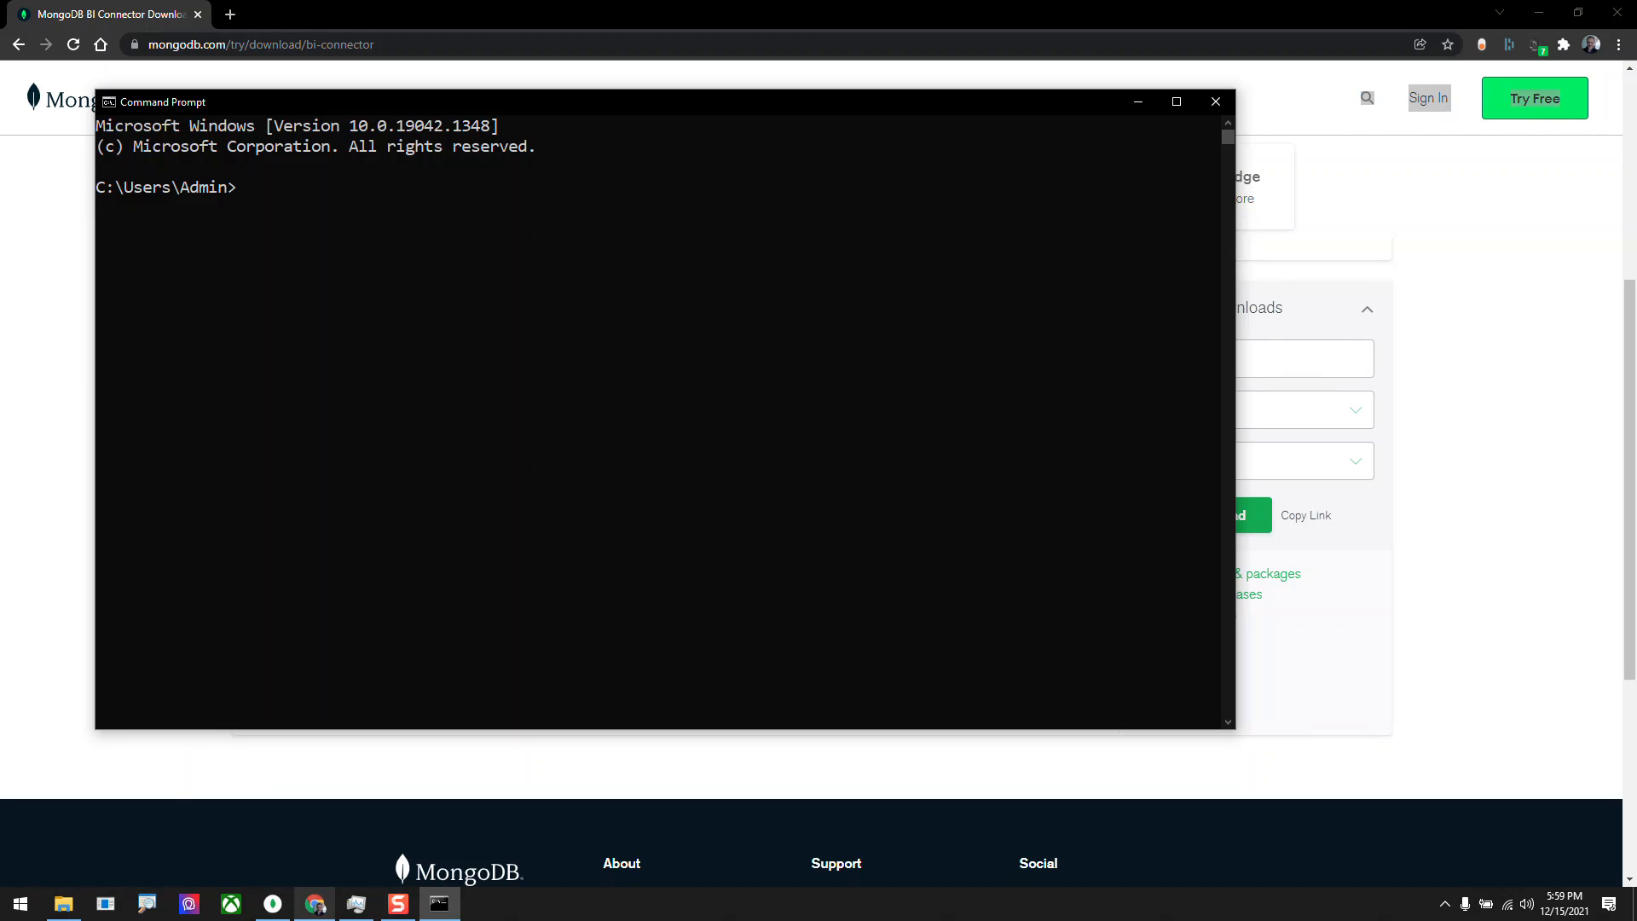
In File Explorer, open the folder C:\Program Files\MongoDB\Connector for BI\2.14\bin.
left_click(64, 904)
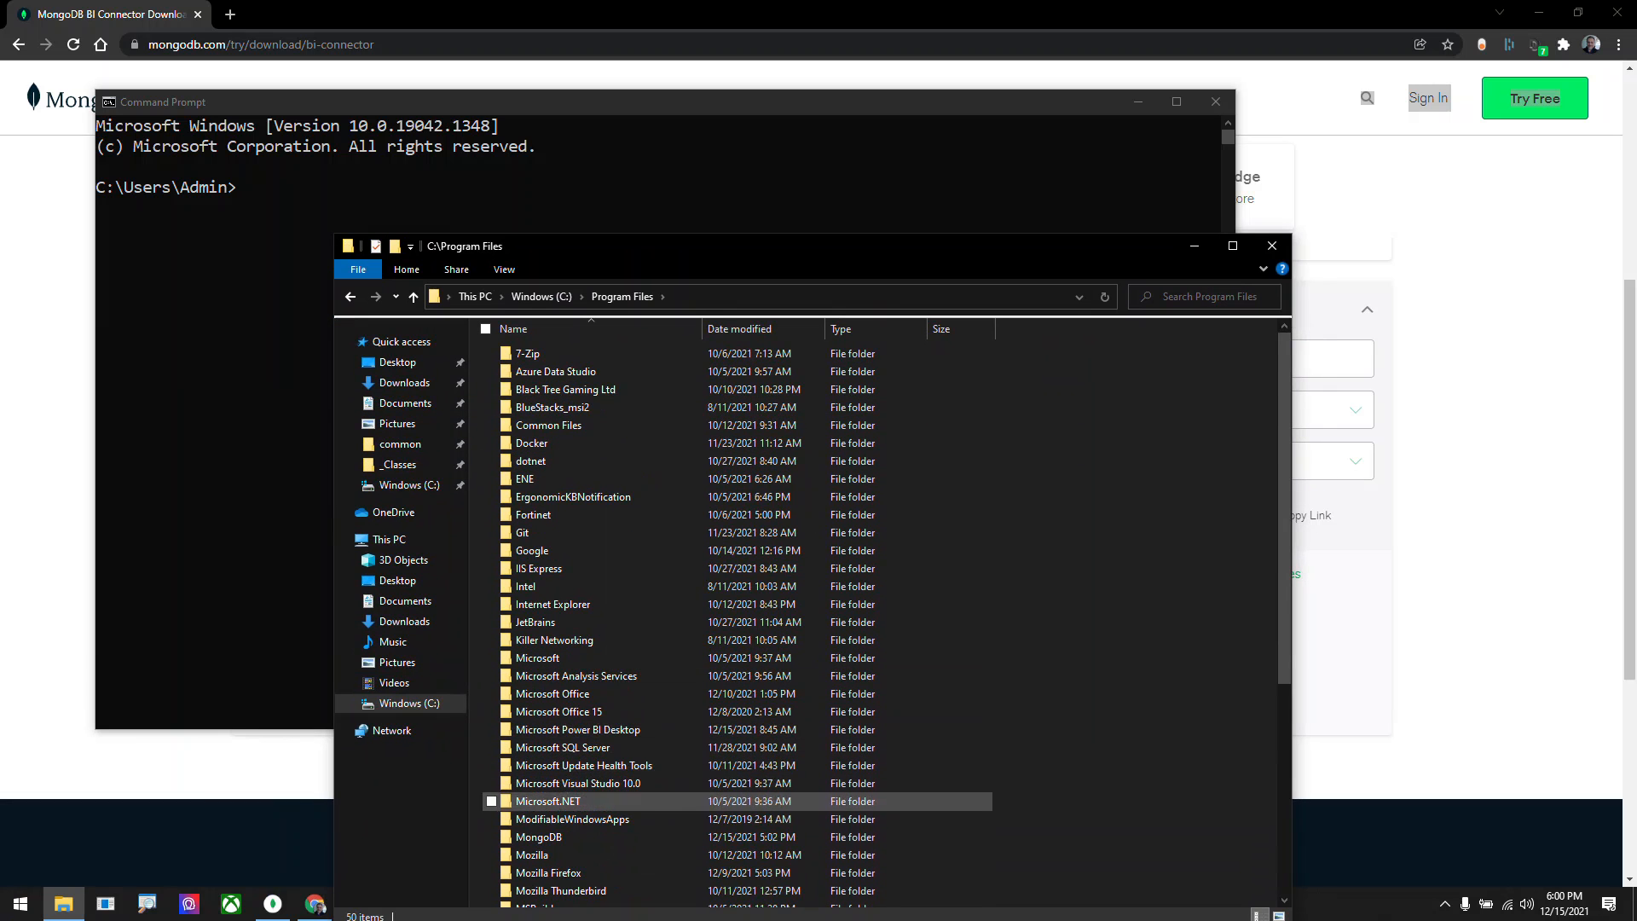
double_click(539, 836)
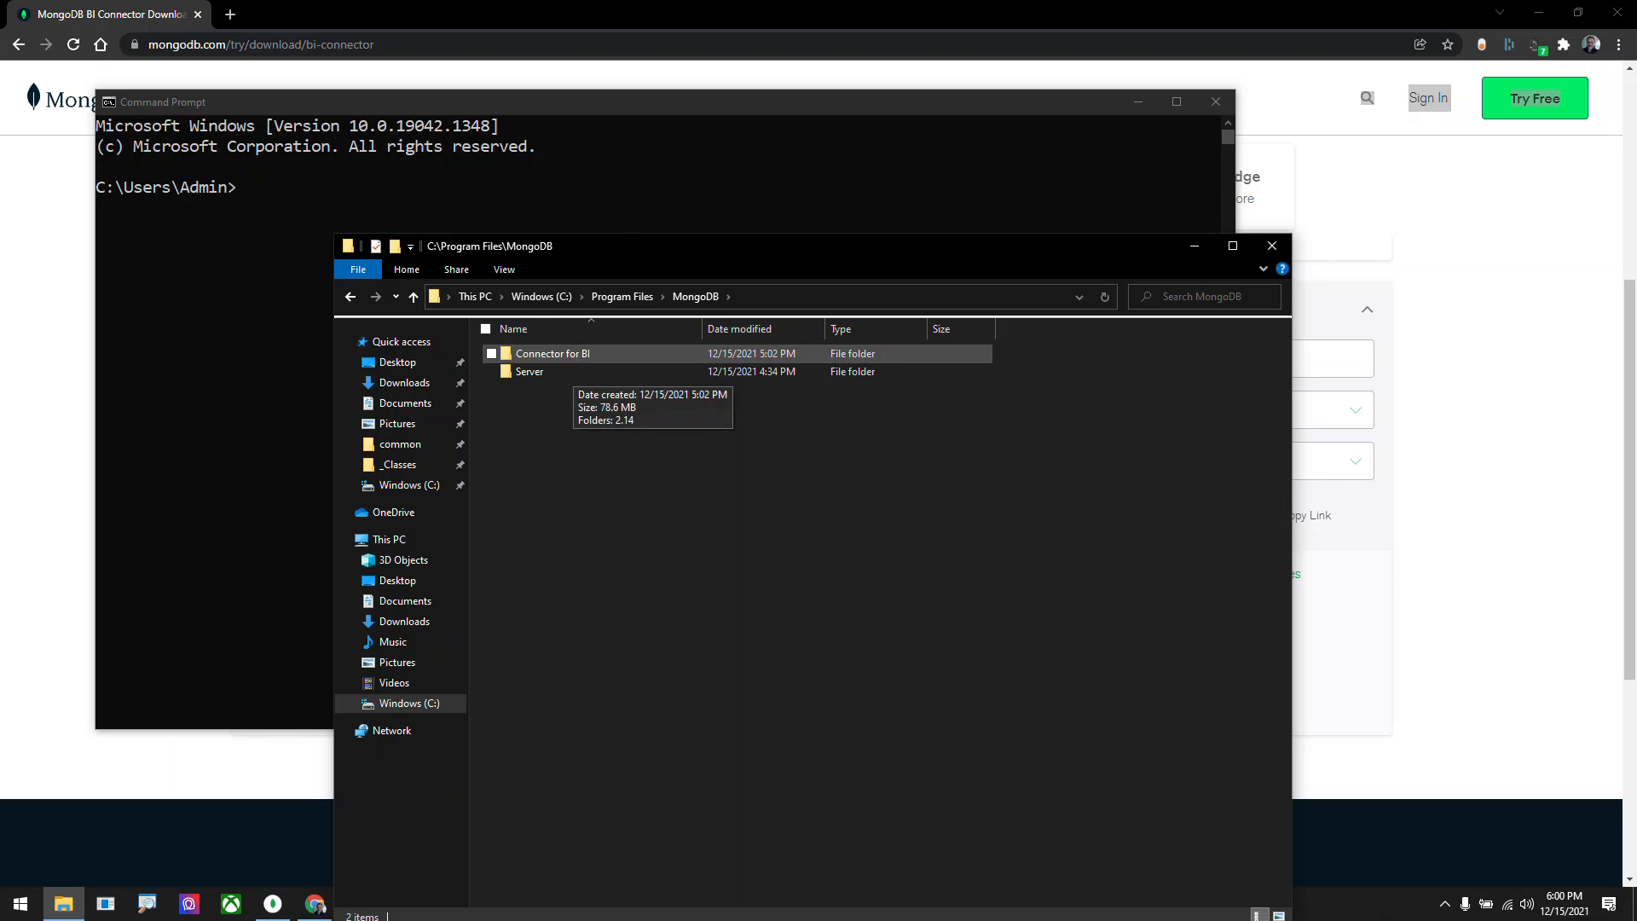
double_click(566, 355)
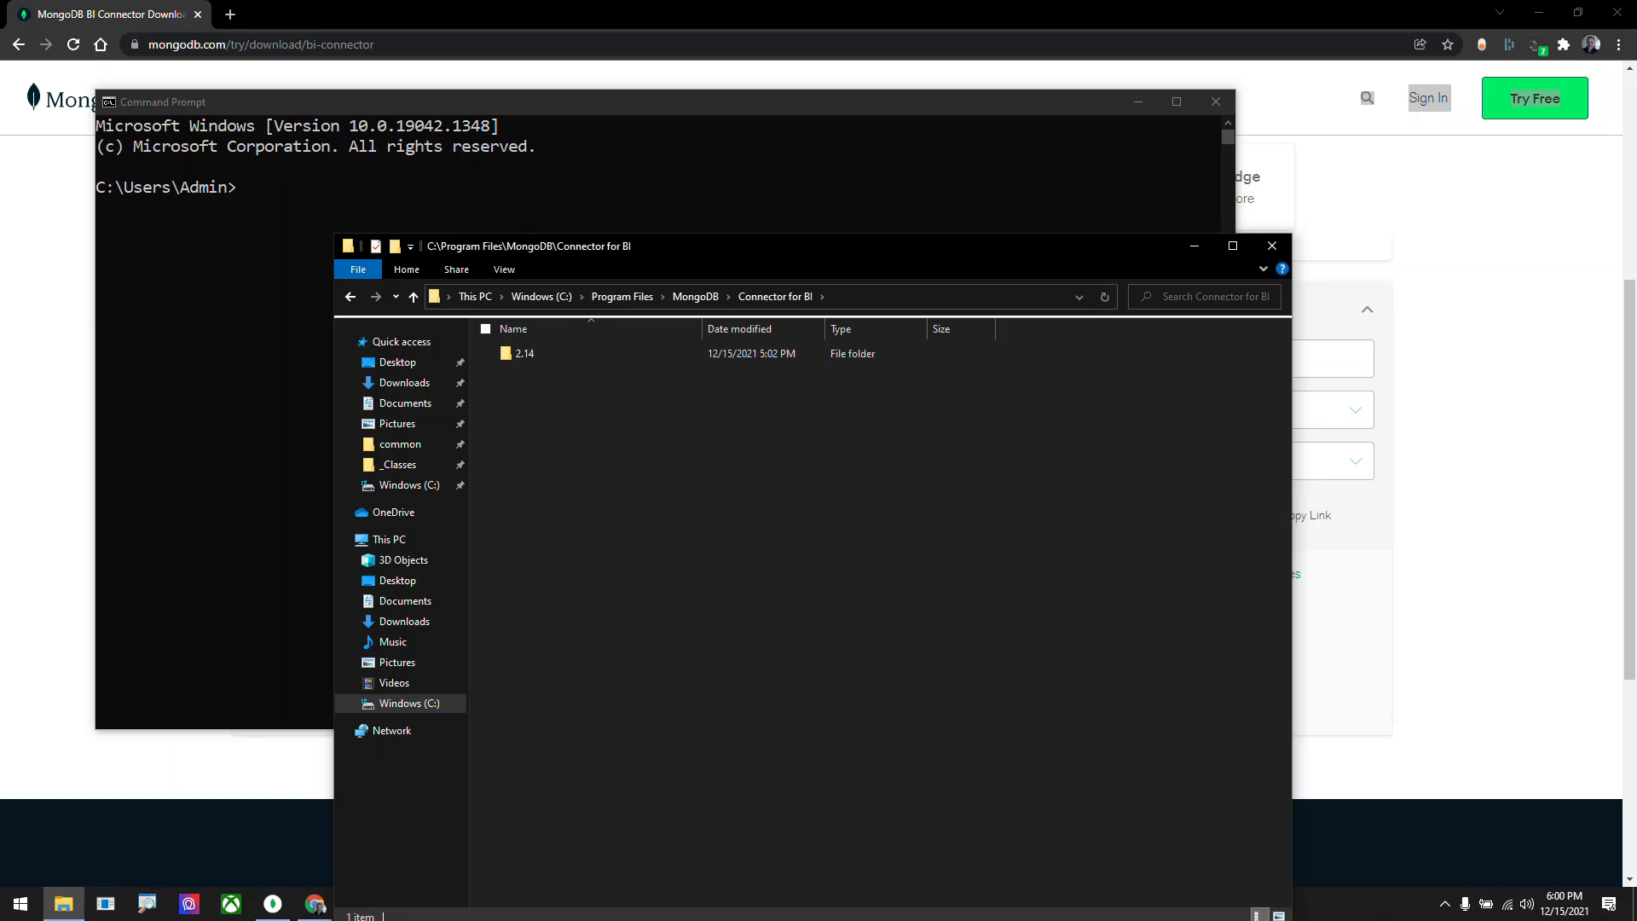
double_click(546, 354)
left_click(546, 354)
double_click(546, 354)
Insert the path of mongosqld.exe from the bin folder into Command Prompt and run it.
left_click_drag(750, 246, 1060, 235)
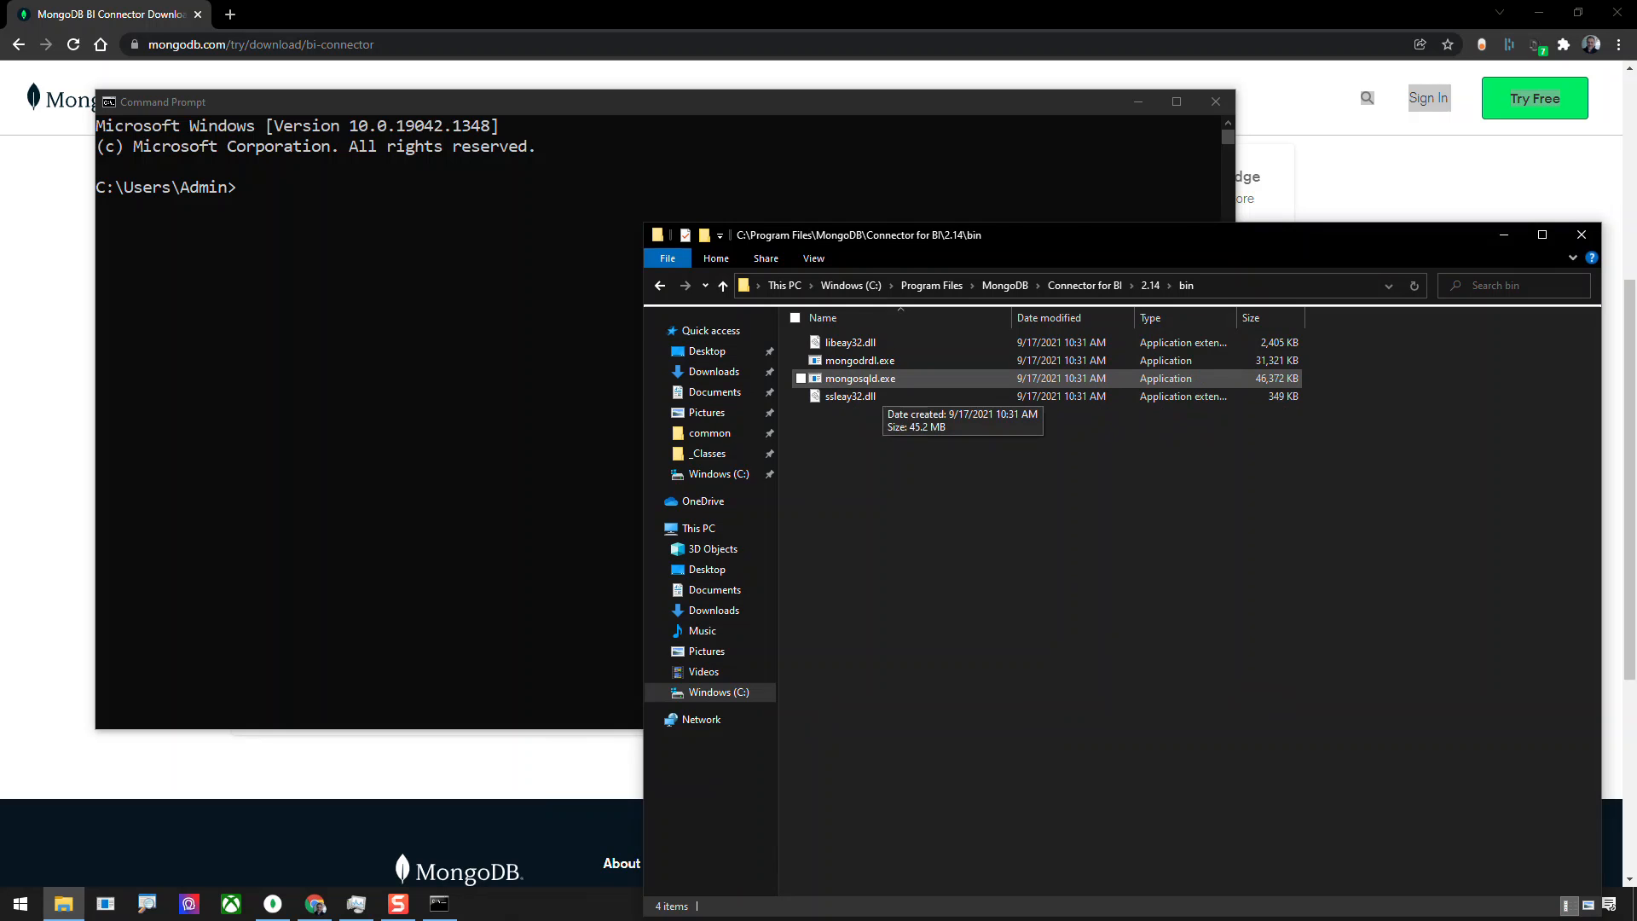
left_click_drag(862, 379, 384, 342)
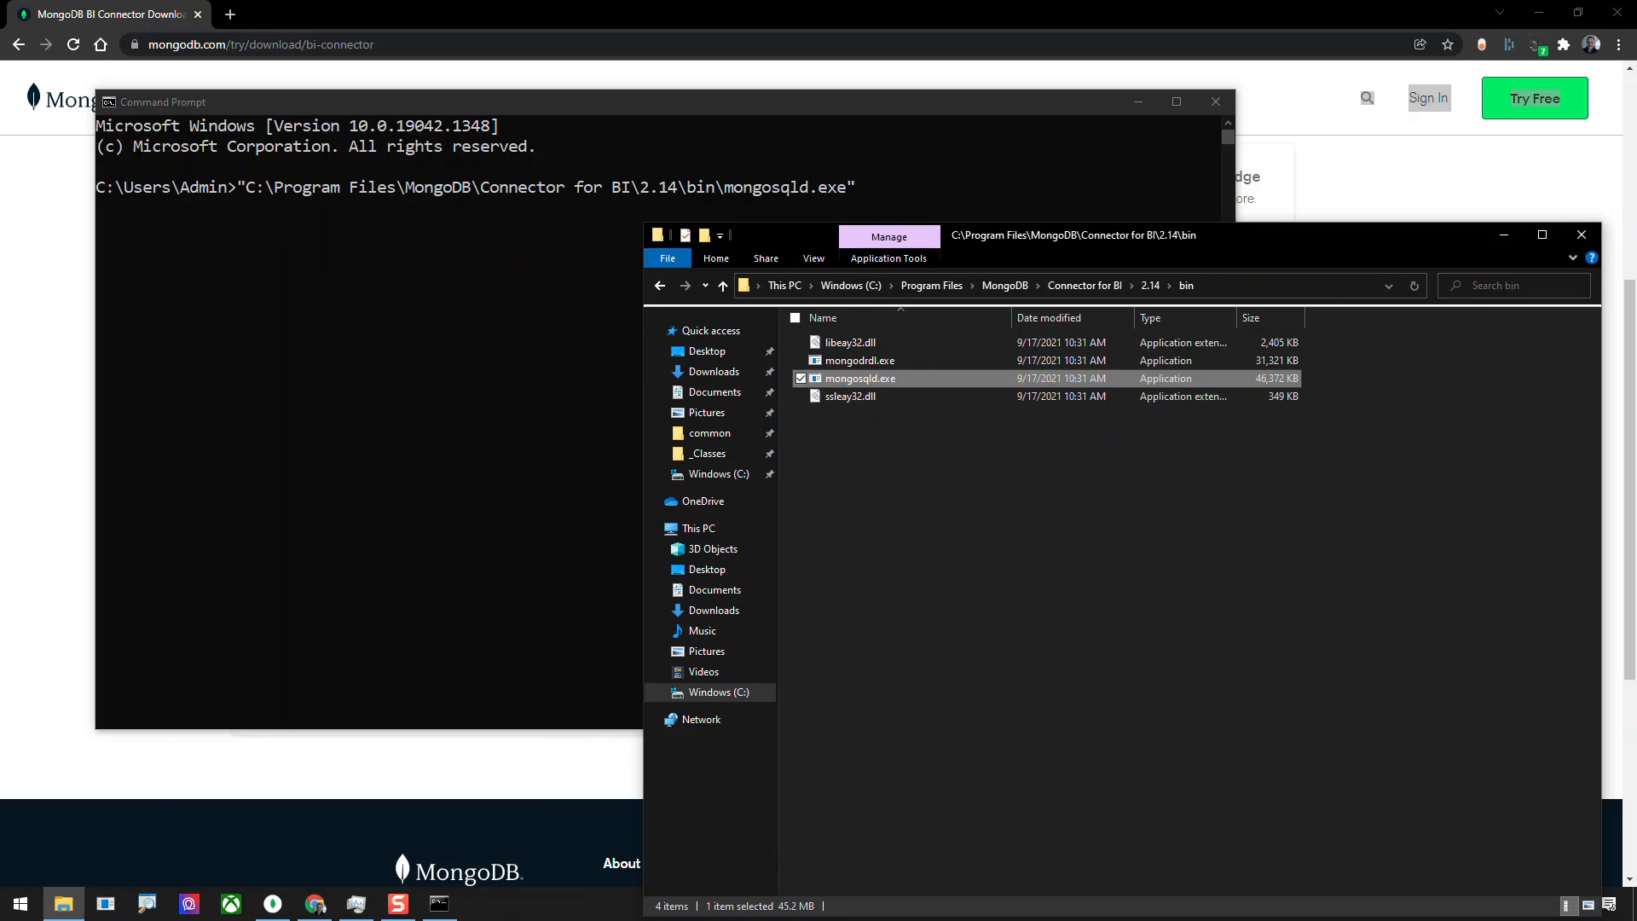
left_click(384, 341)
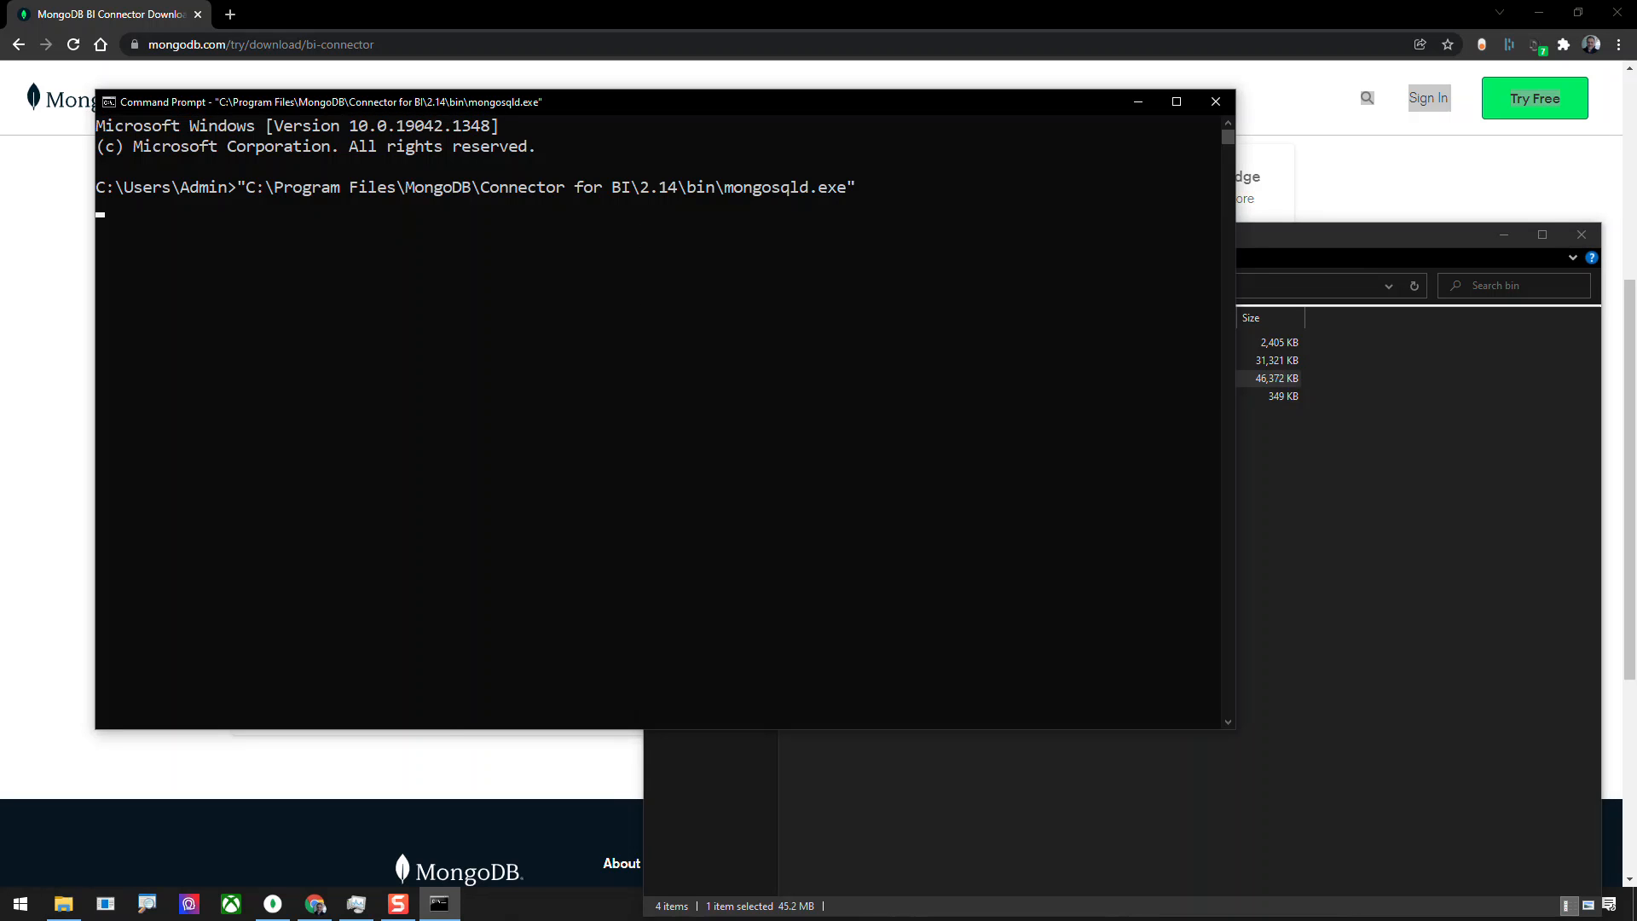
key("Return")
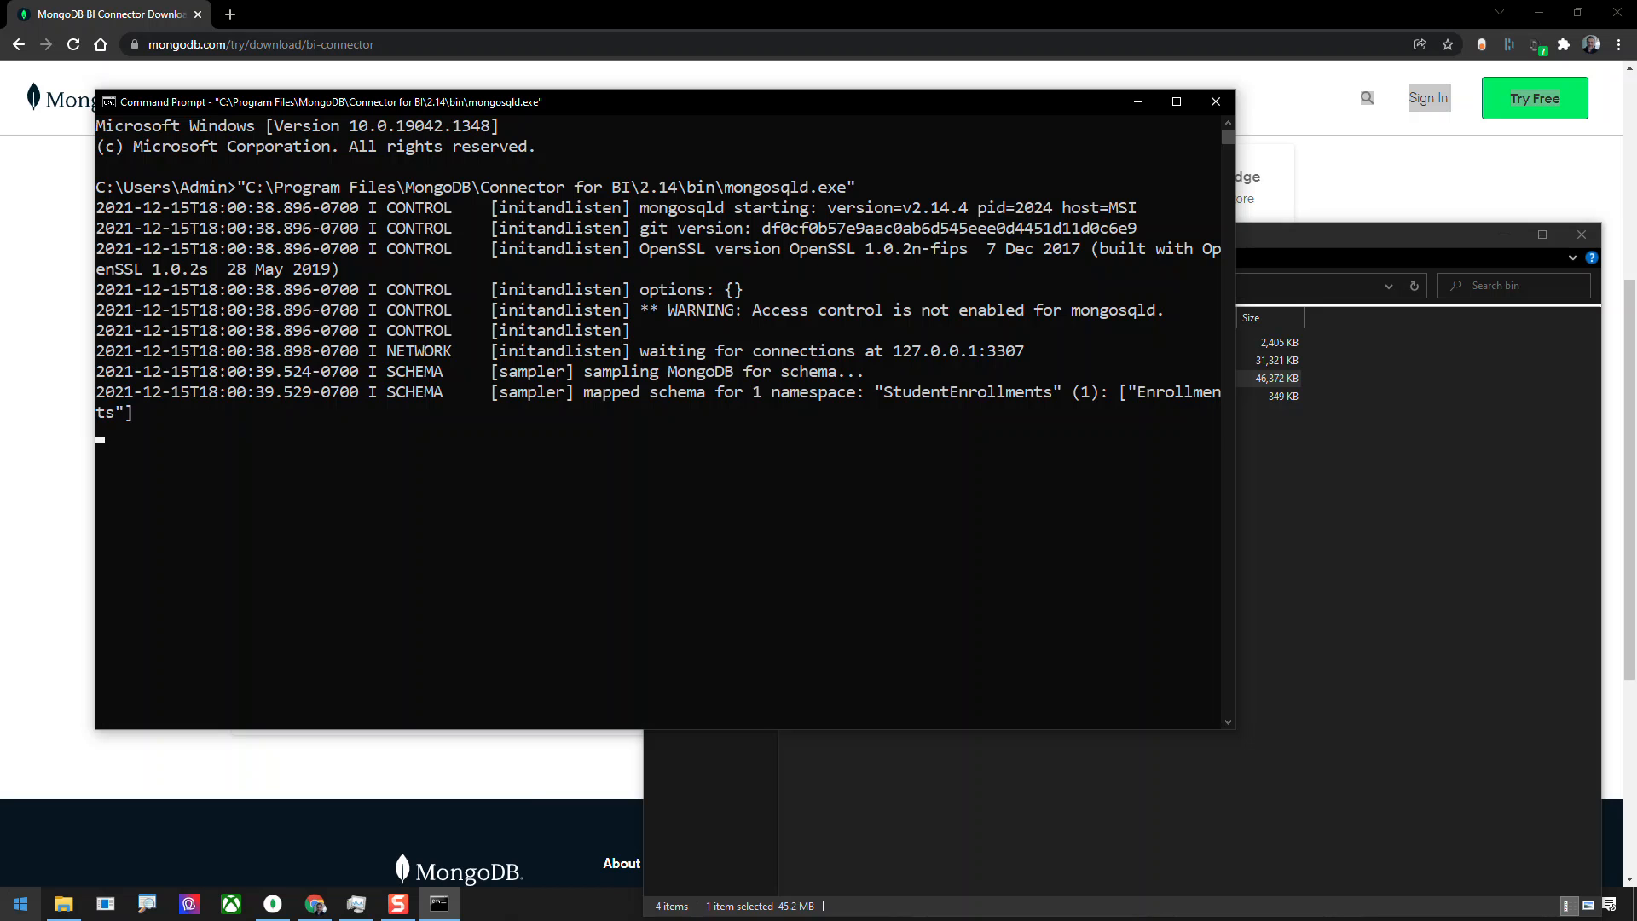
left_click(21, 903)
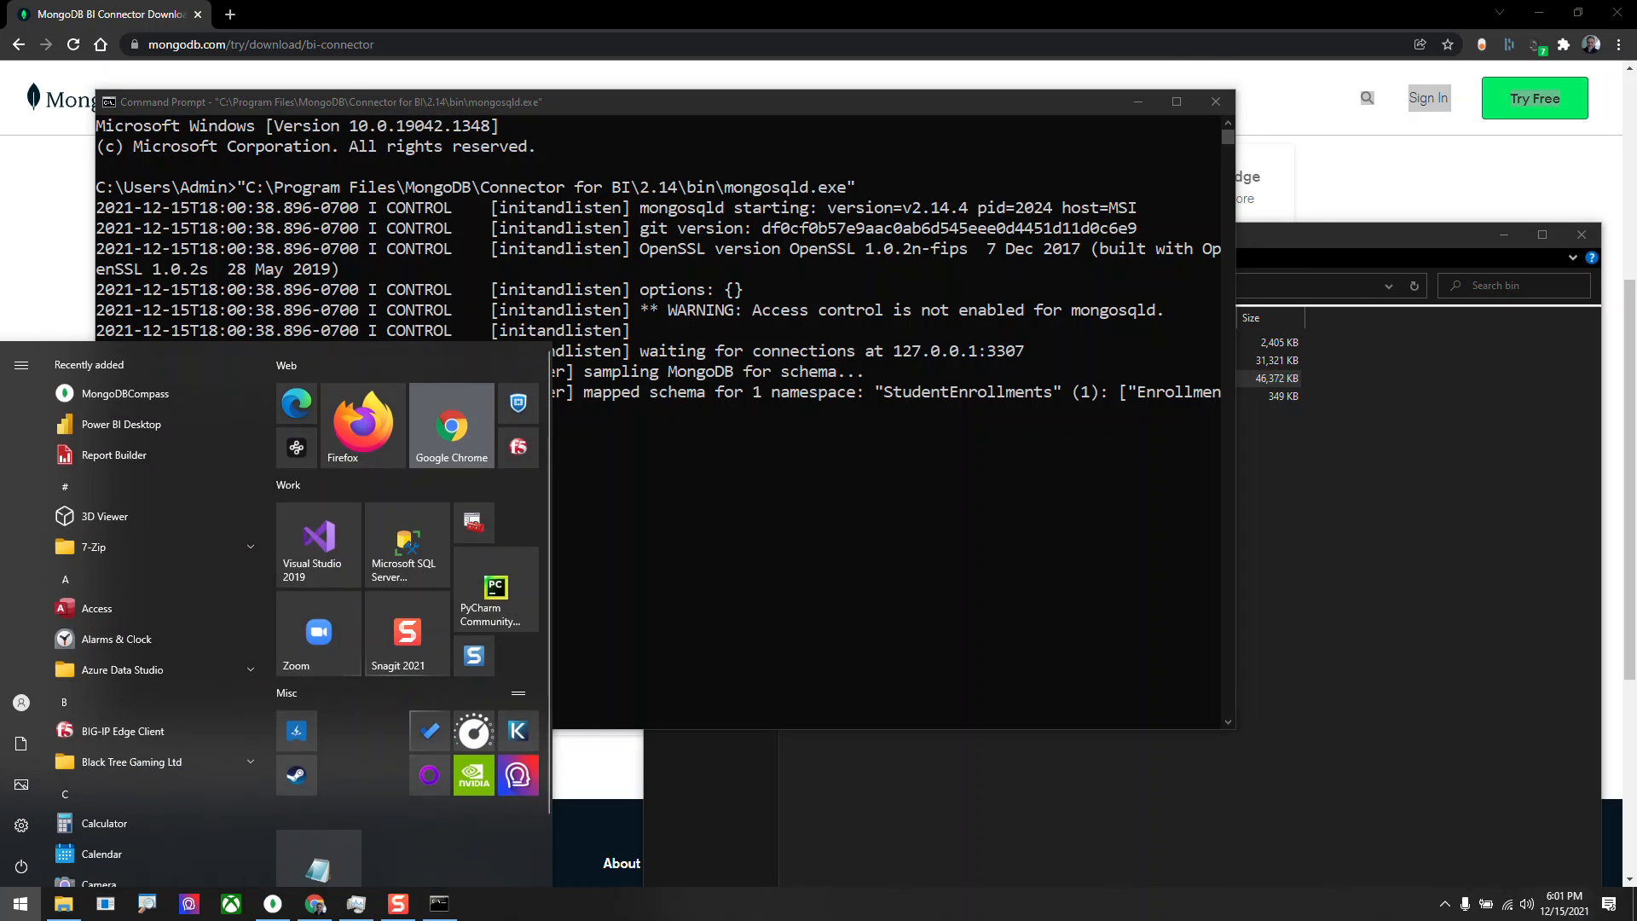
type("com")
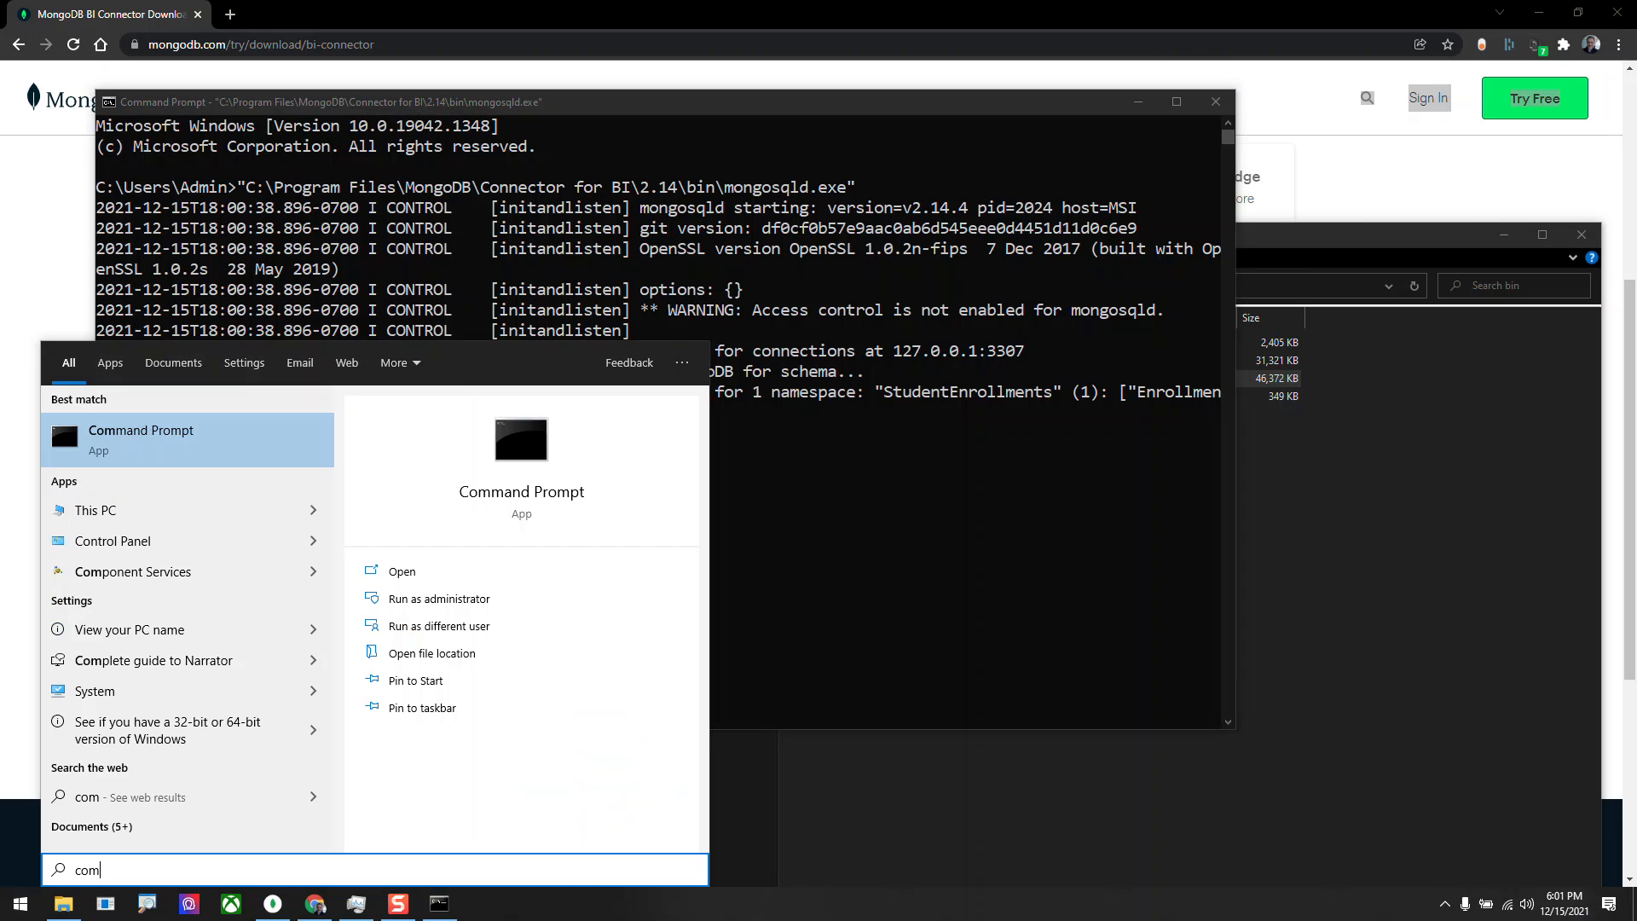
key("BackSpace")
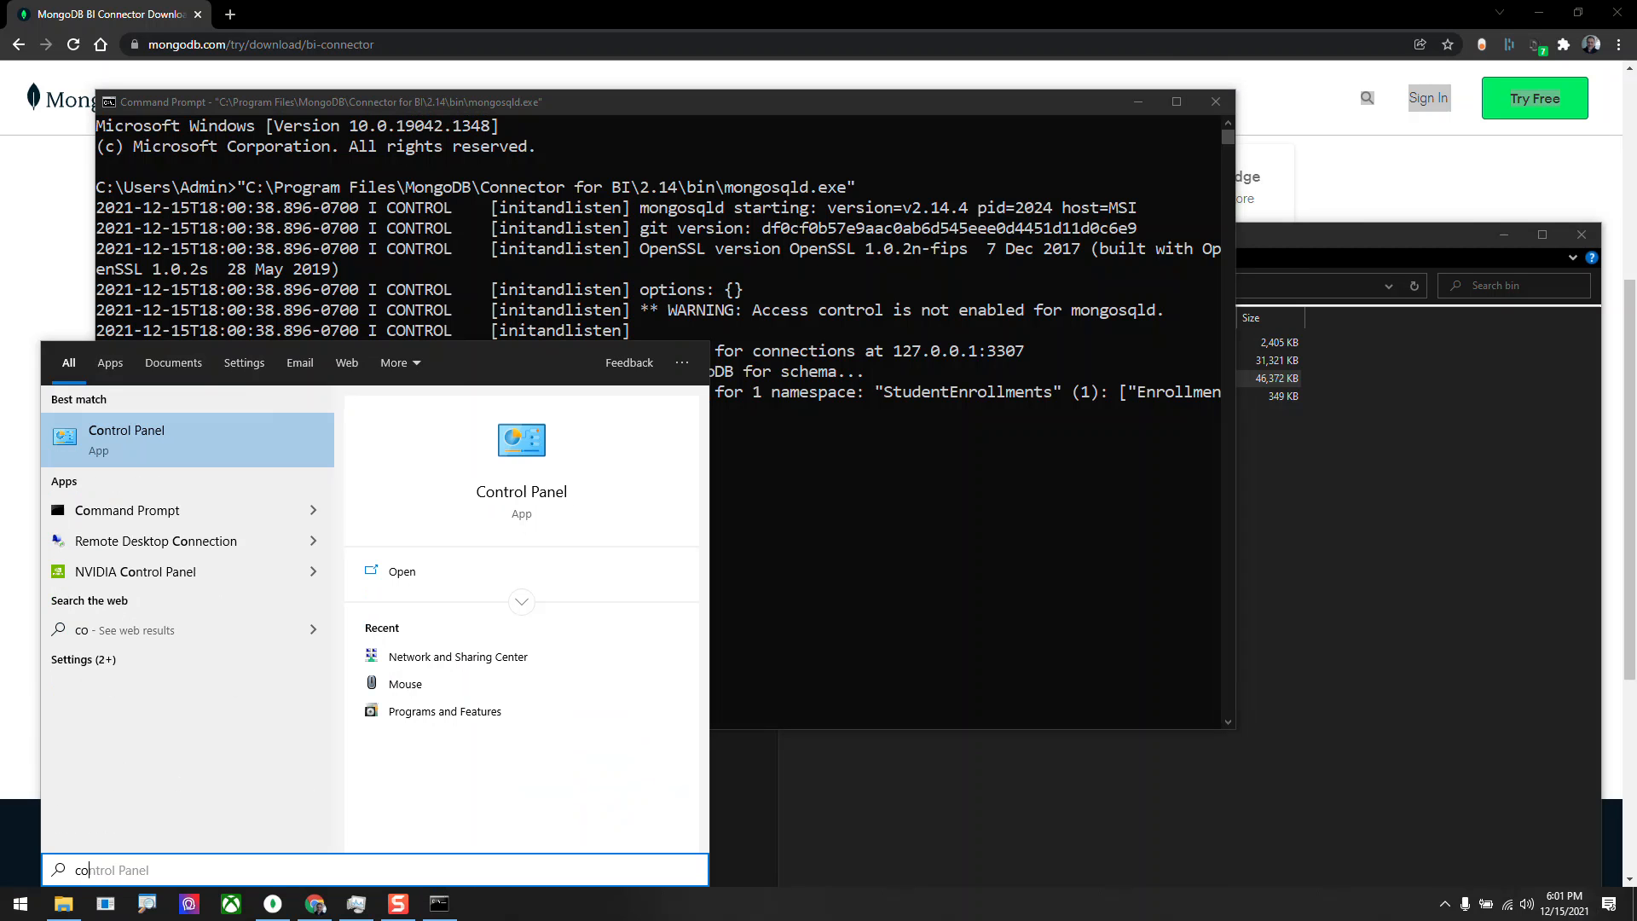
key("BackSpace")
type("u")
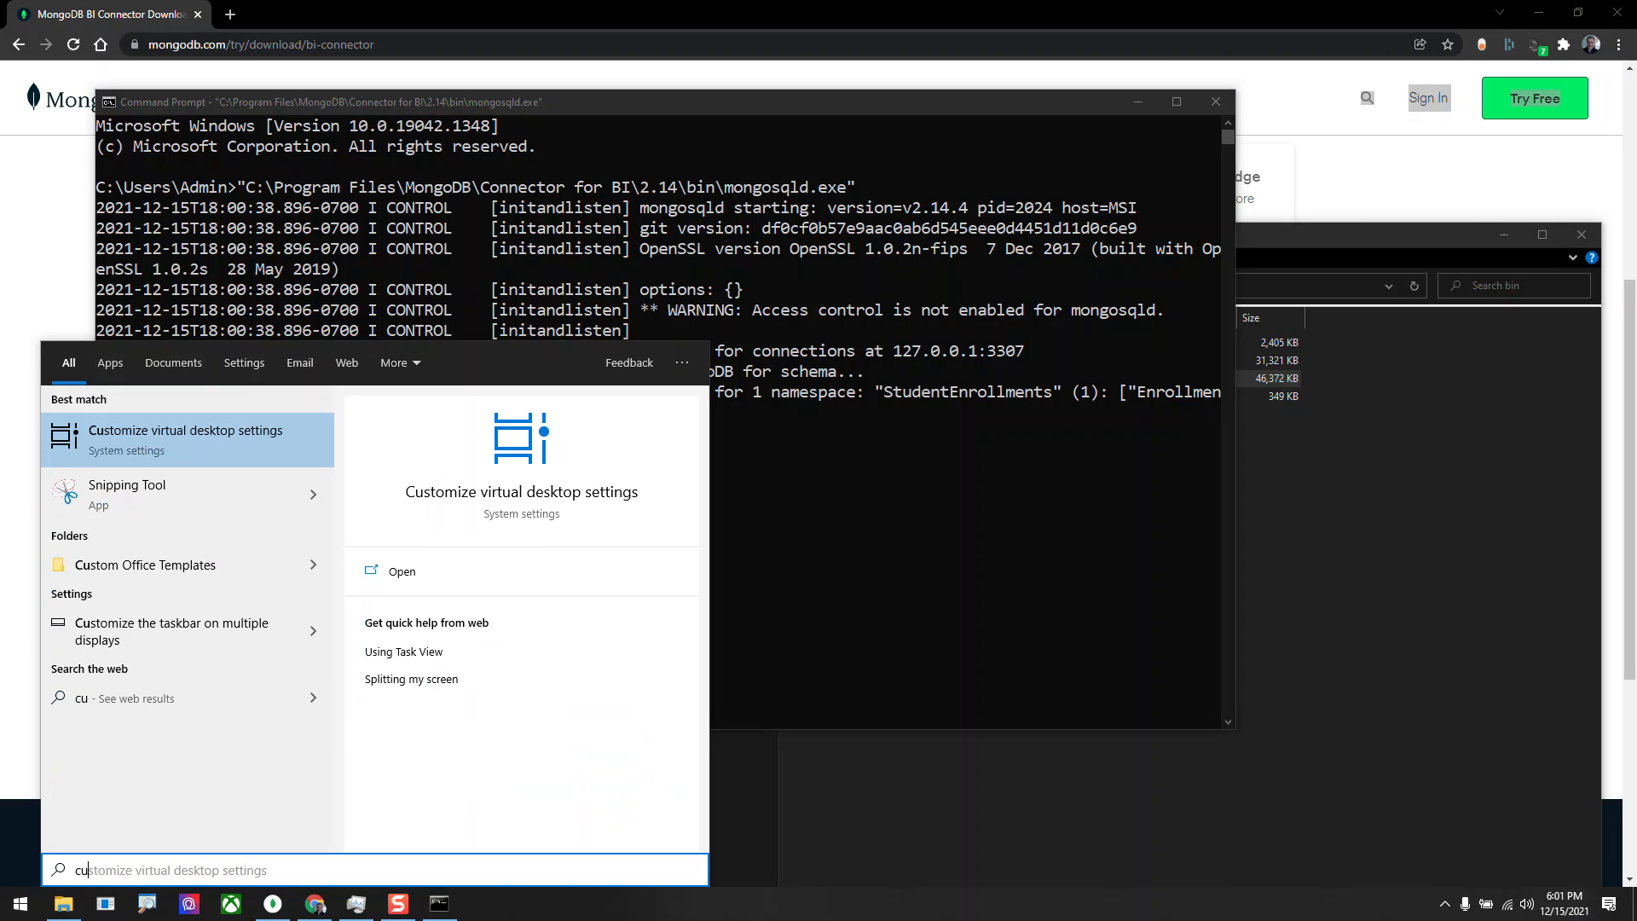
key("BackSpace")
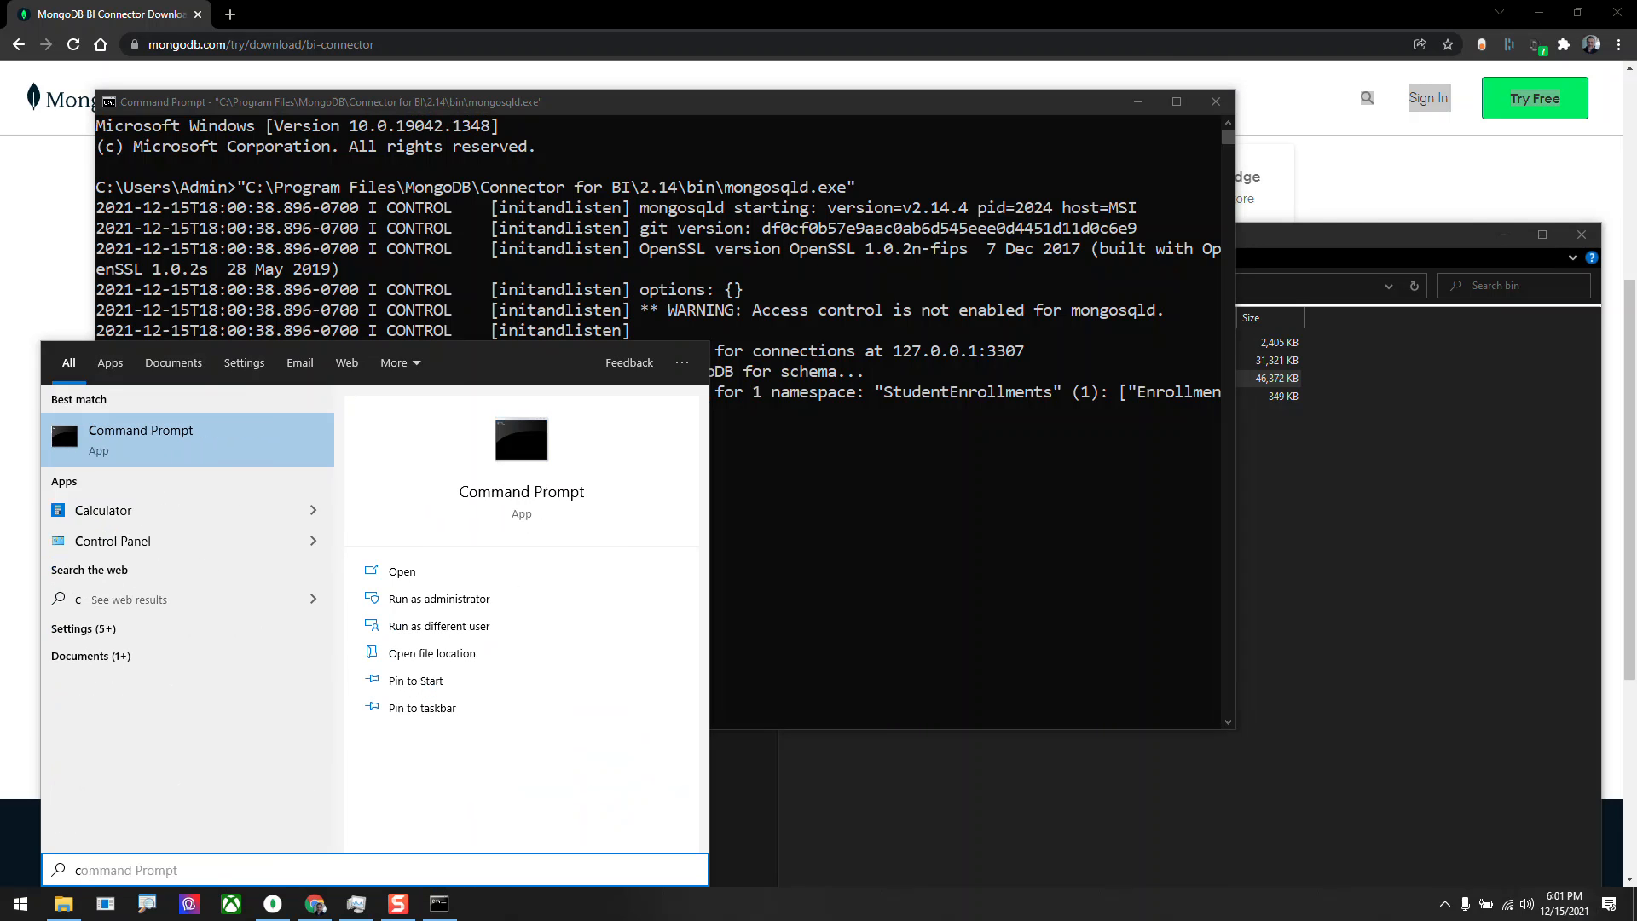
Open MongoDB Compass from the MongoDB Inc program folder, show the individual connection fields and select the port value.
left_click(21, 904)
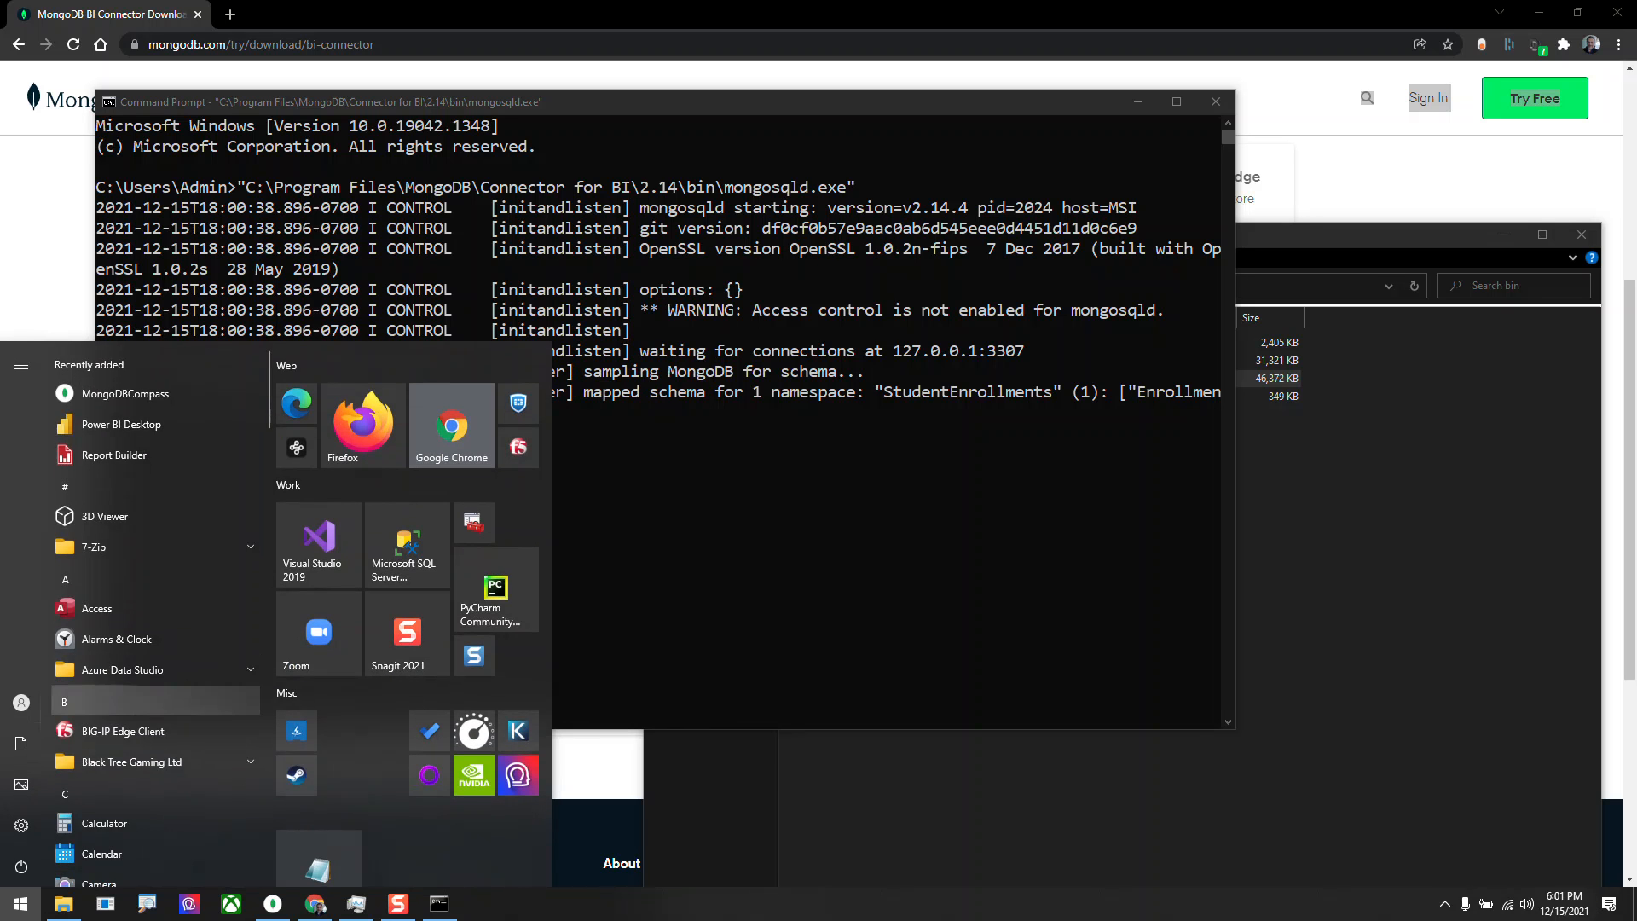
scroll(153, 633, "down", 10)
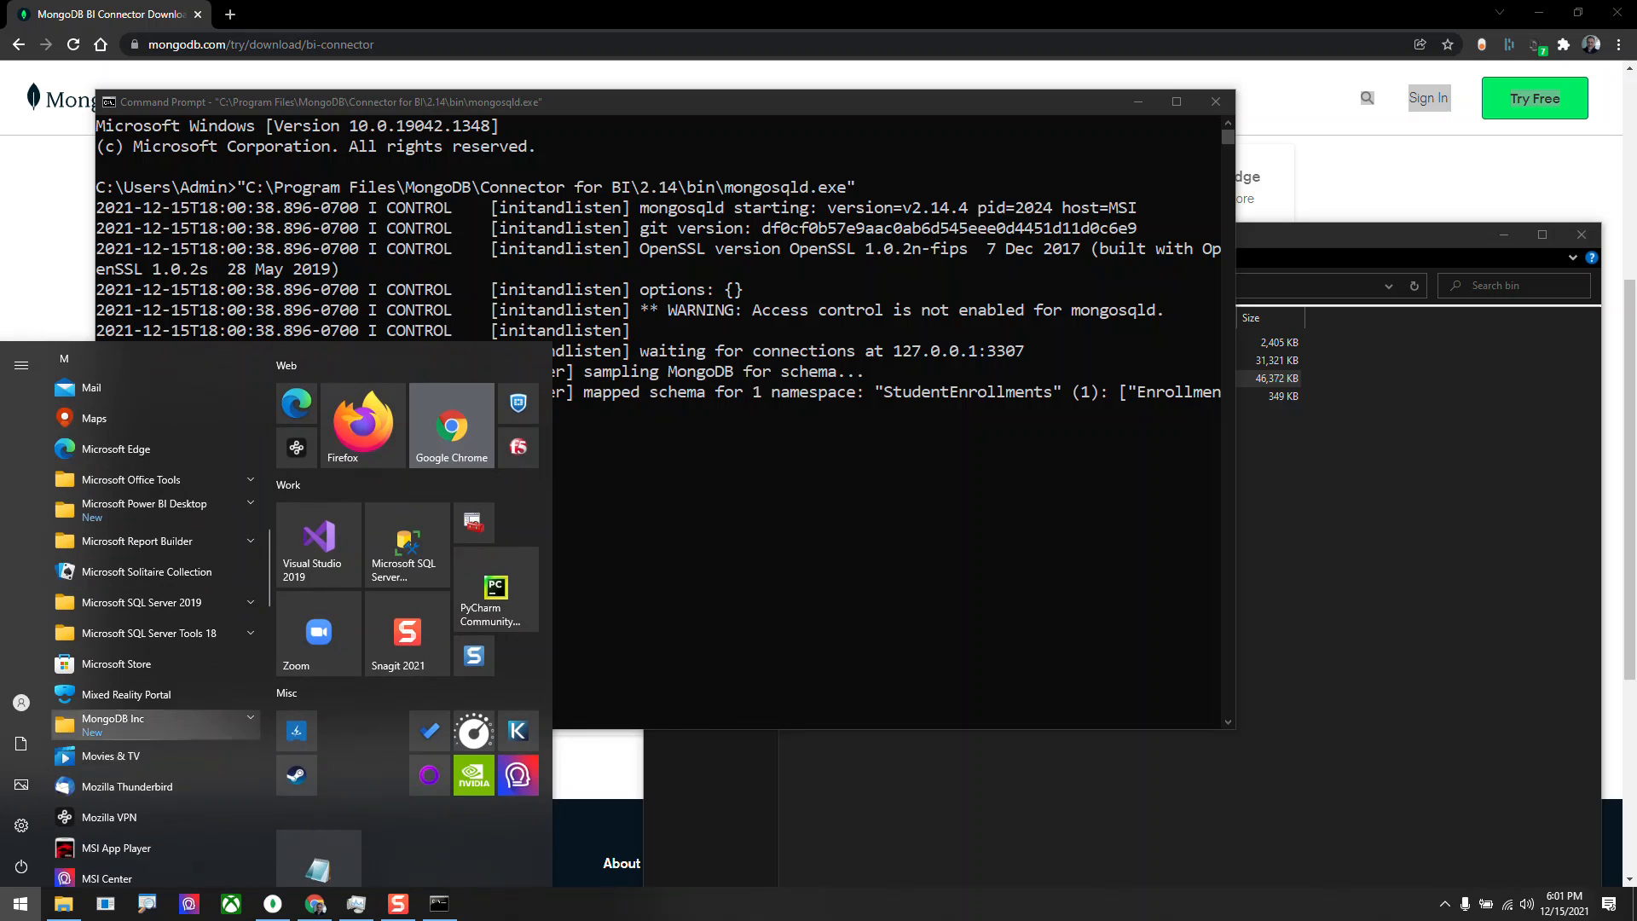
left_click(128, 723)
left_click(132, 754)
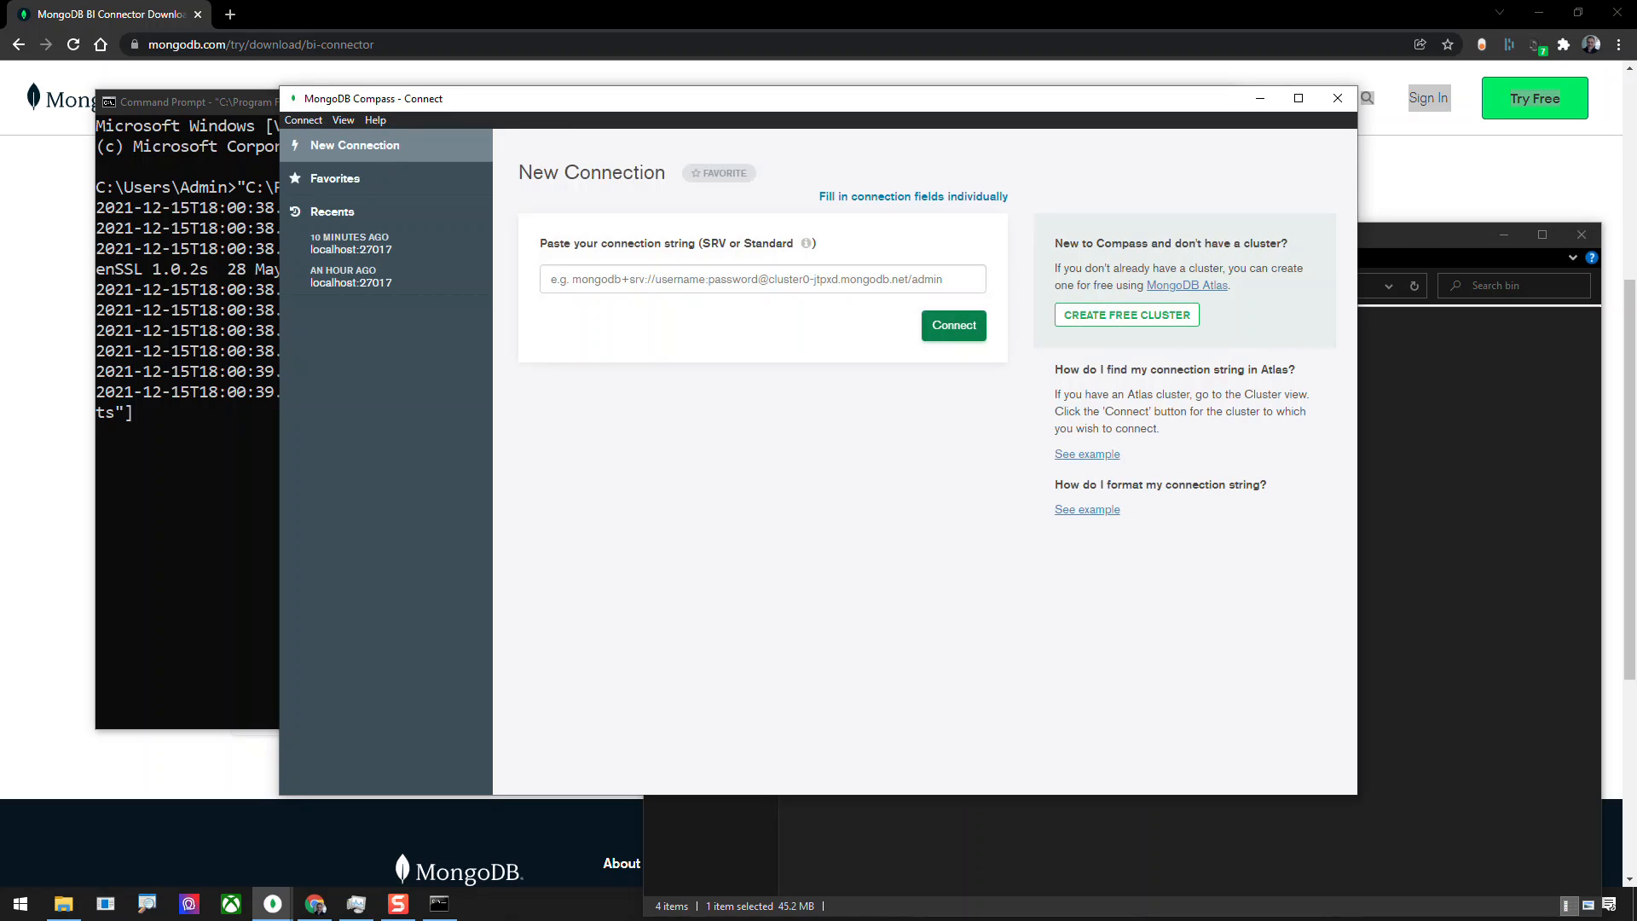
left_click(914, 196)
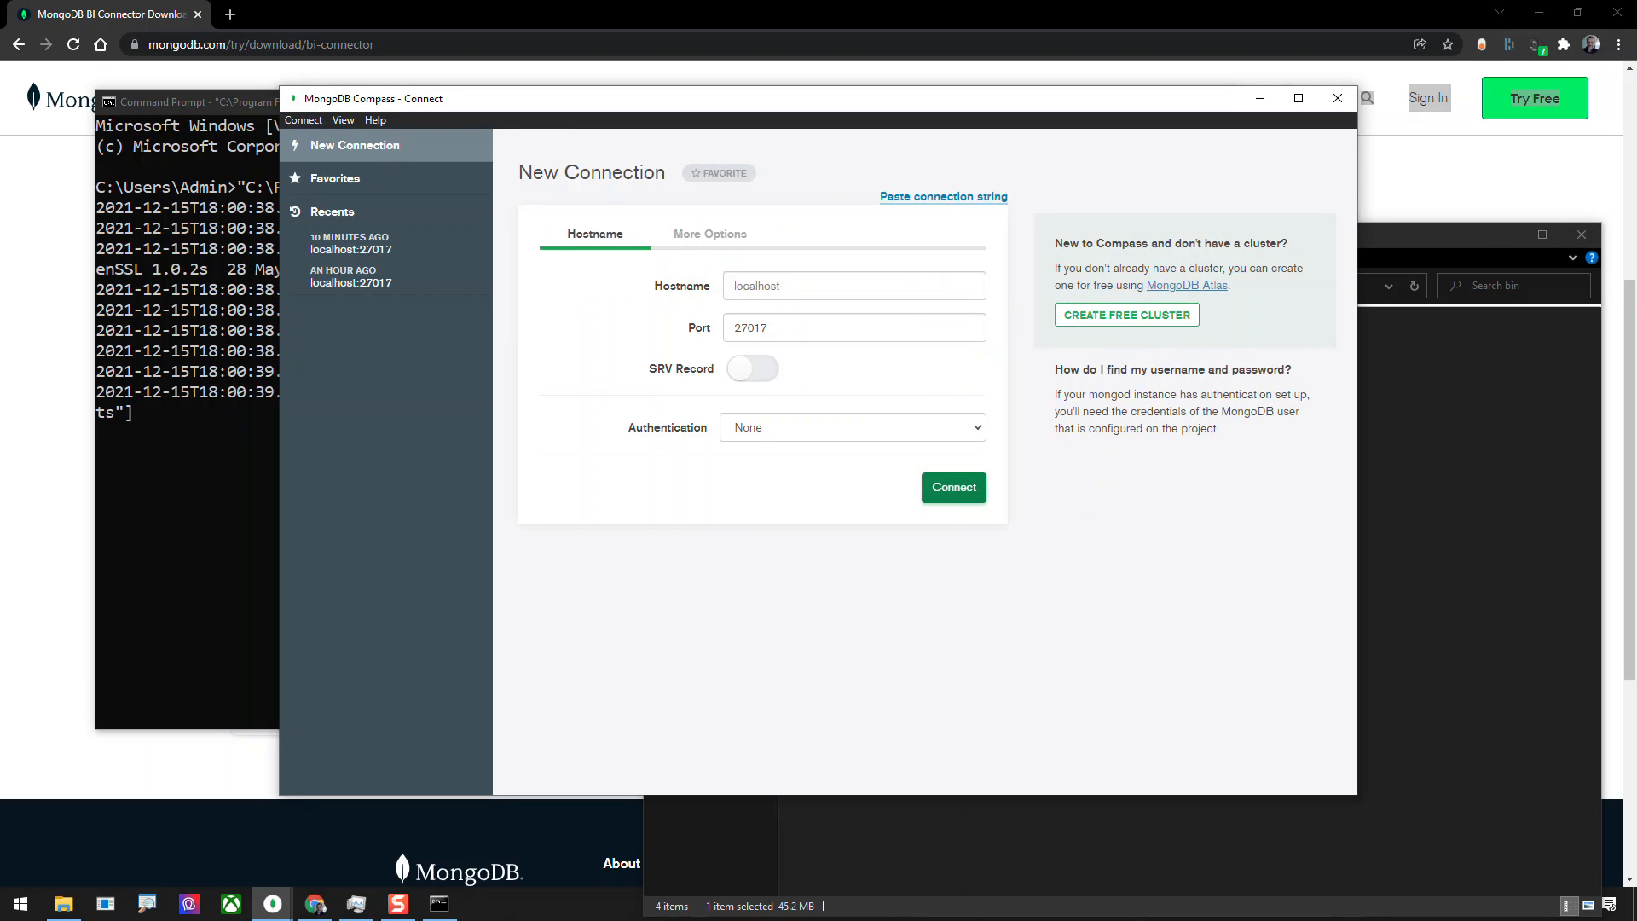
double_click(761, 328)
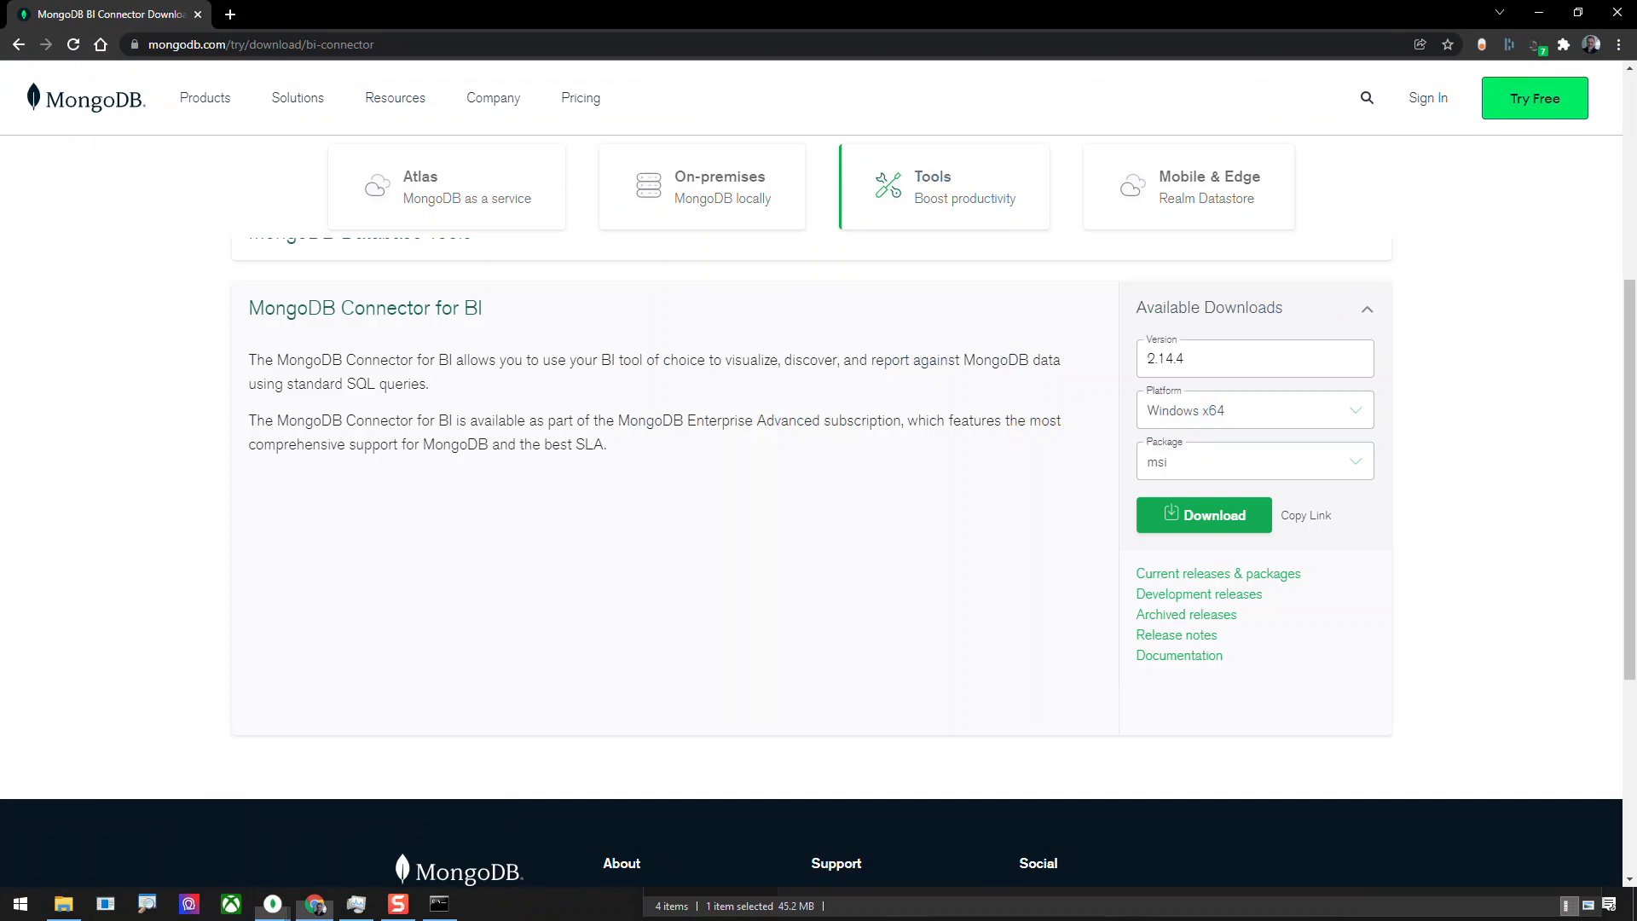
Switch to Chrome, return to the What is the MongoDB Connector for BI page and enlarge the Hosted BIC and DB diagram.
scroll(810, 477, "up", 5)
mouse_move(204, 132)
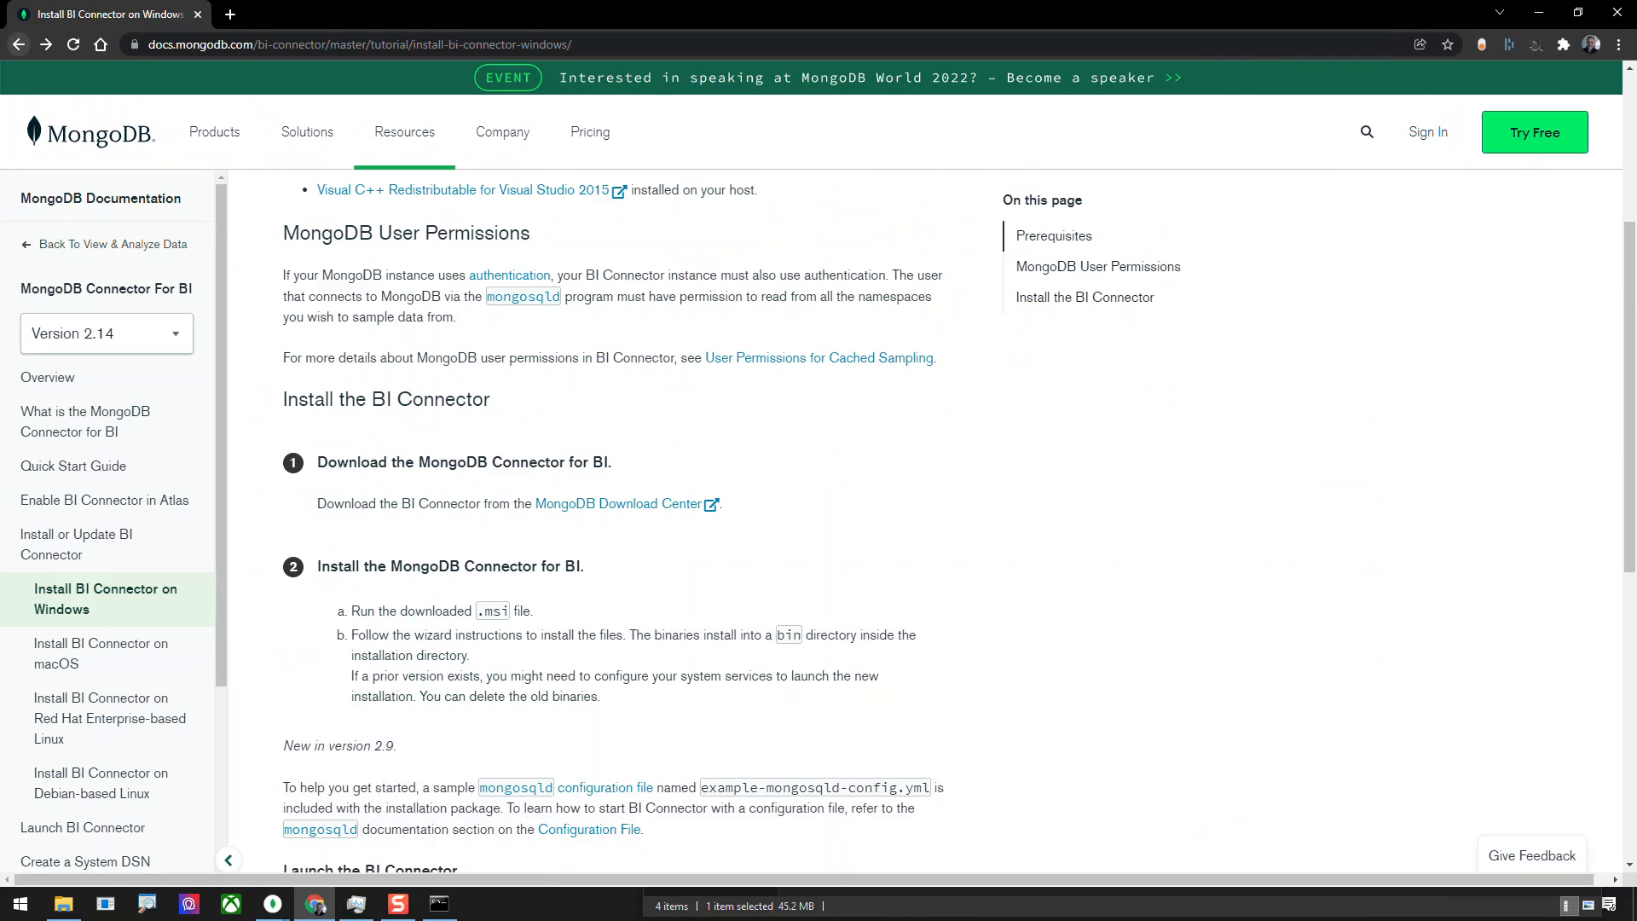
key("alt+Left")
key("alt+Left")
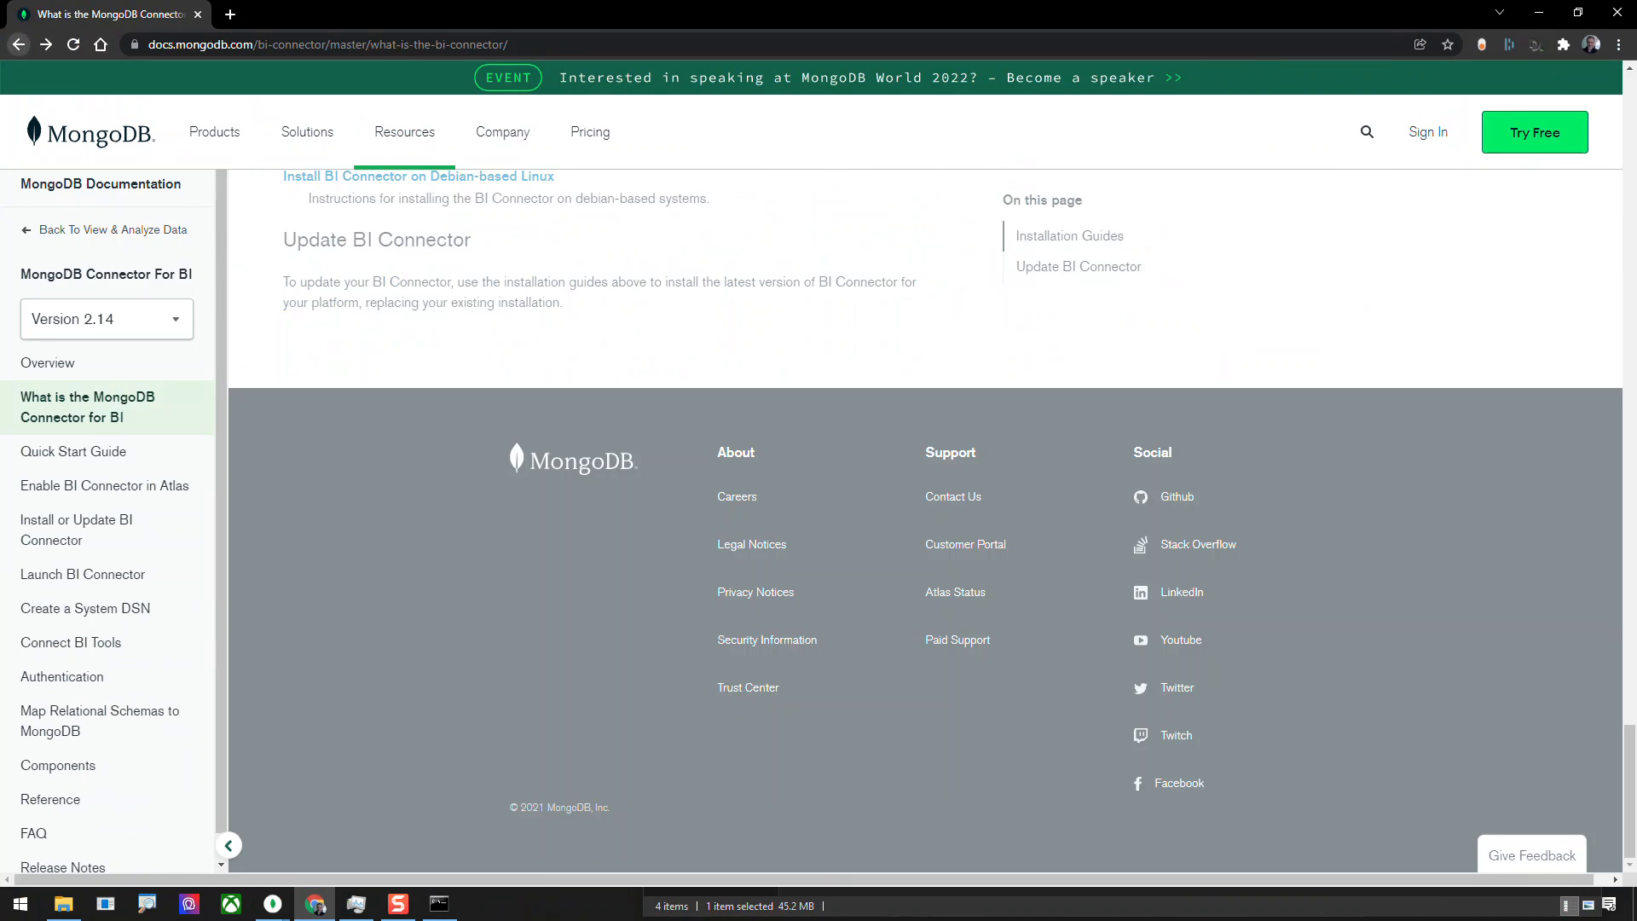
scroll(612, 597, "down", 2)
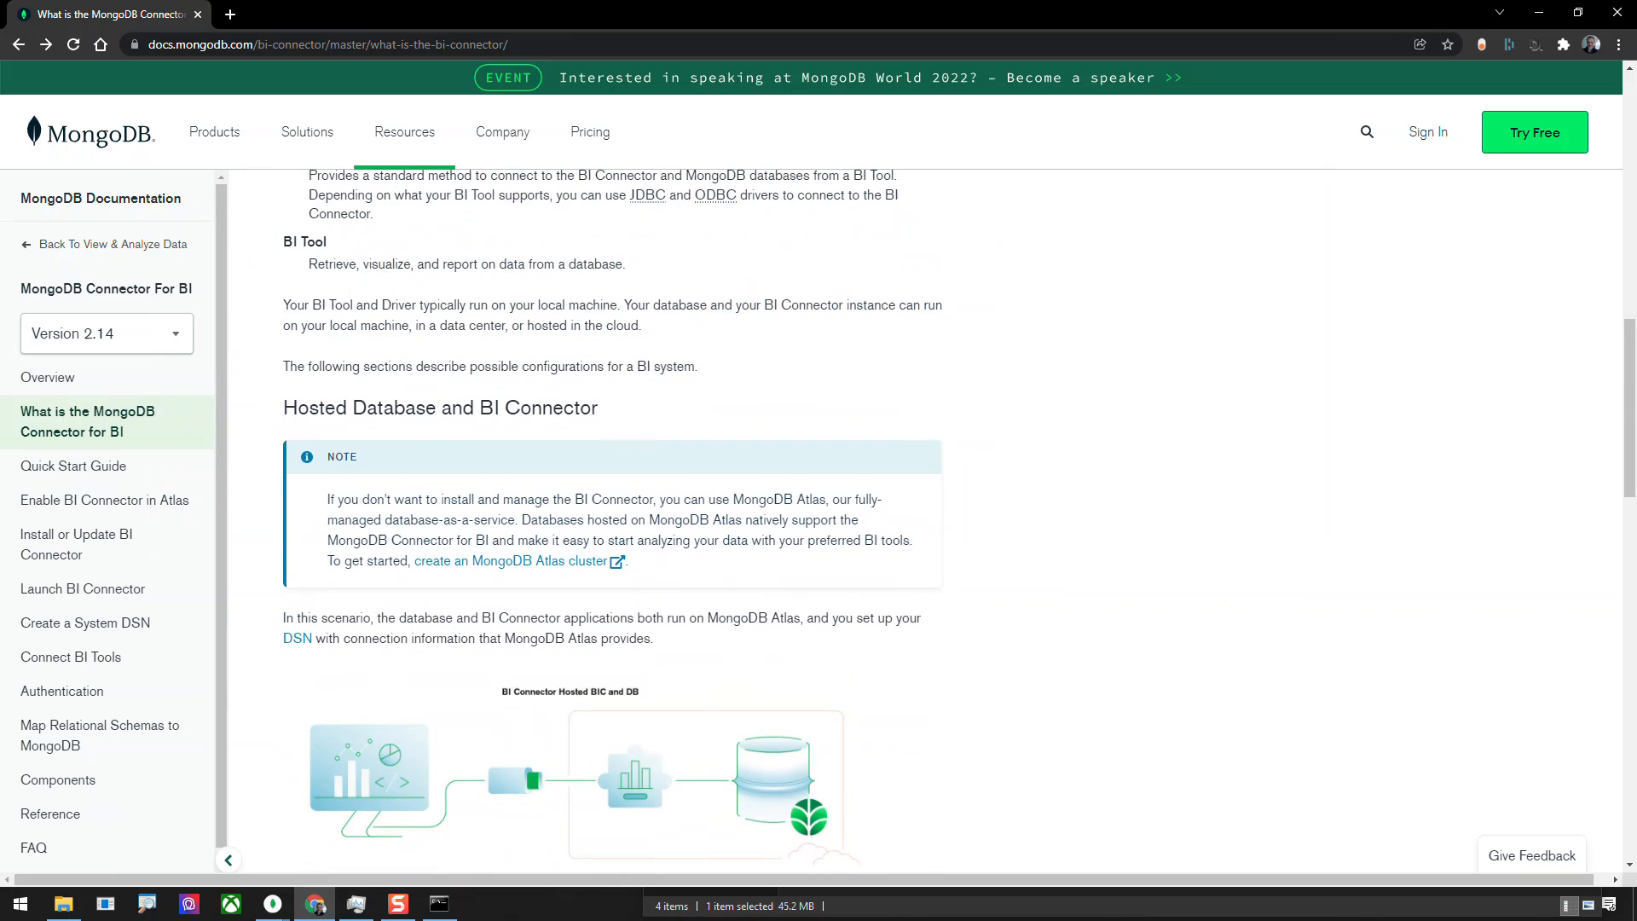
left_click(597, 768)
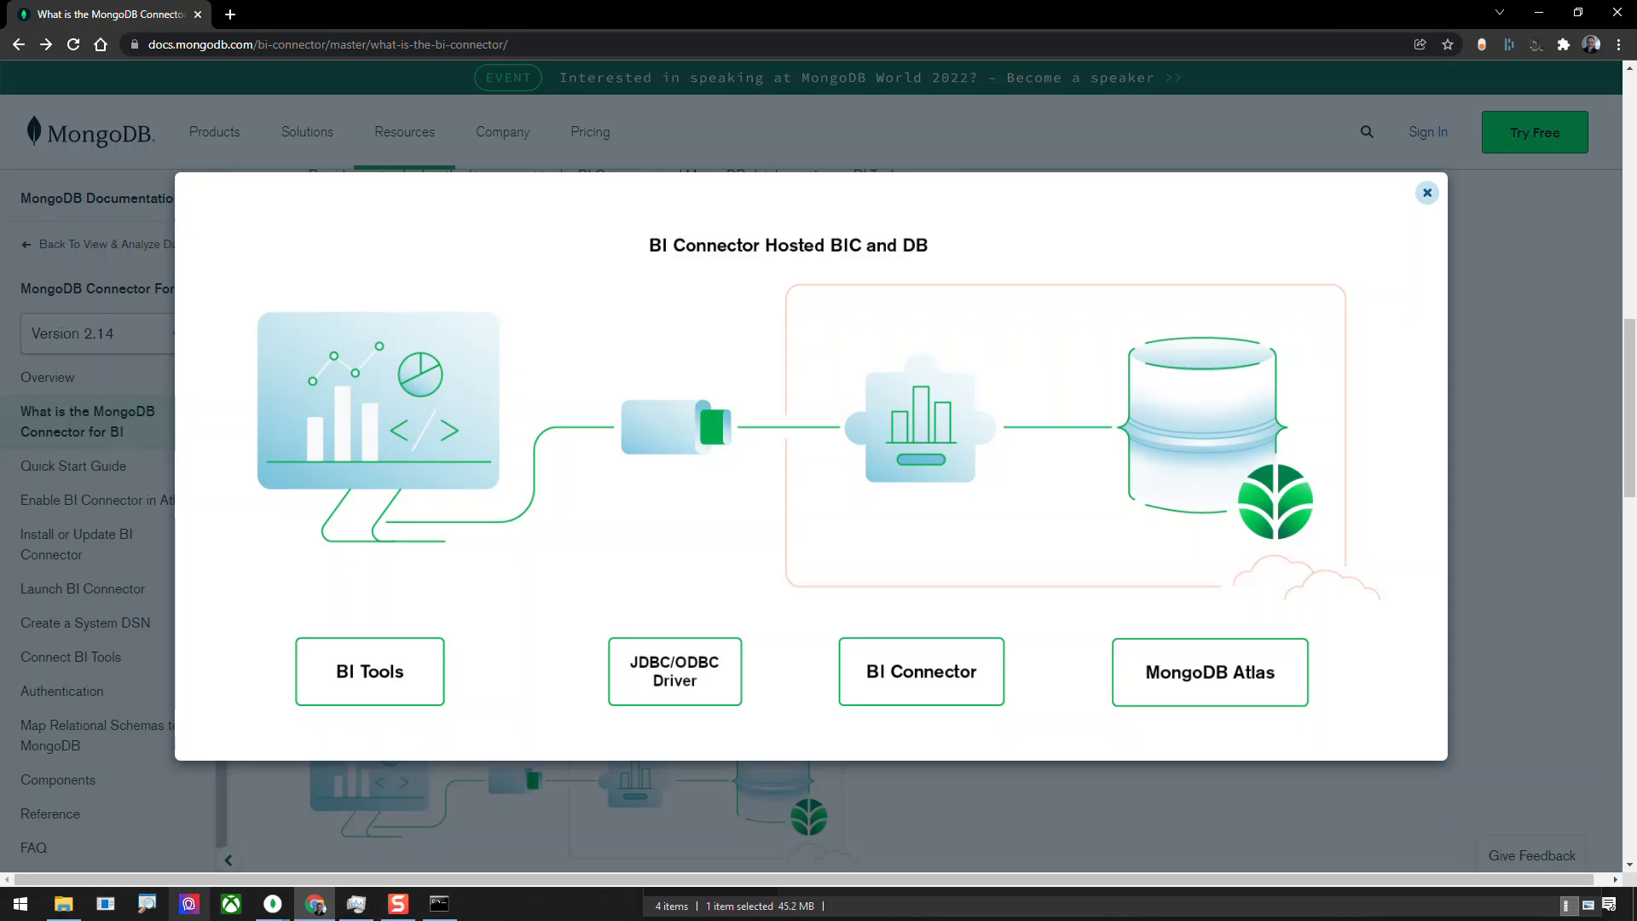
Switch back to the MongoDB Compass new connection window.
mouse_move(272, 904)
left_click(352, 831)
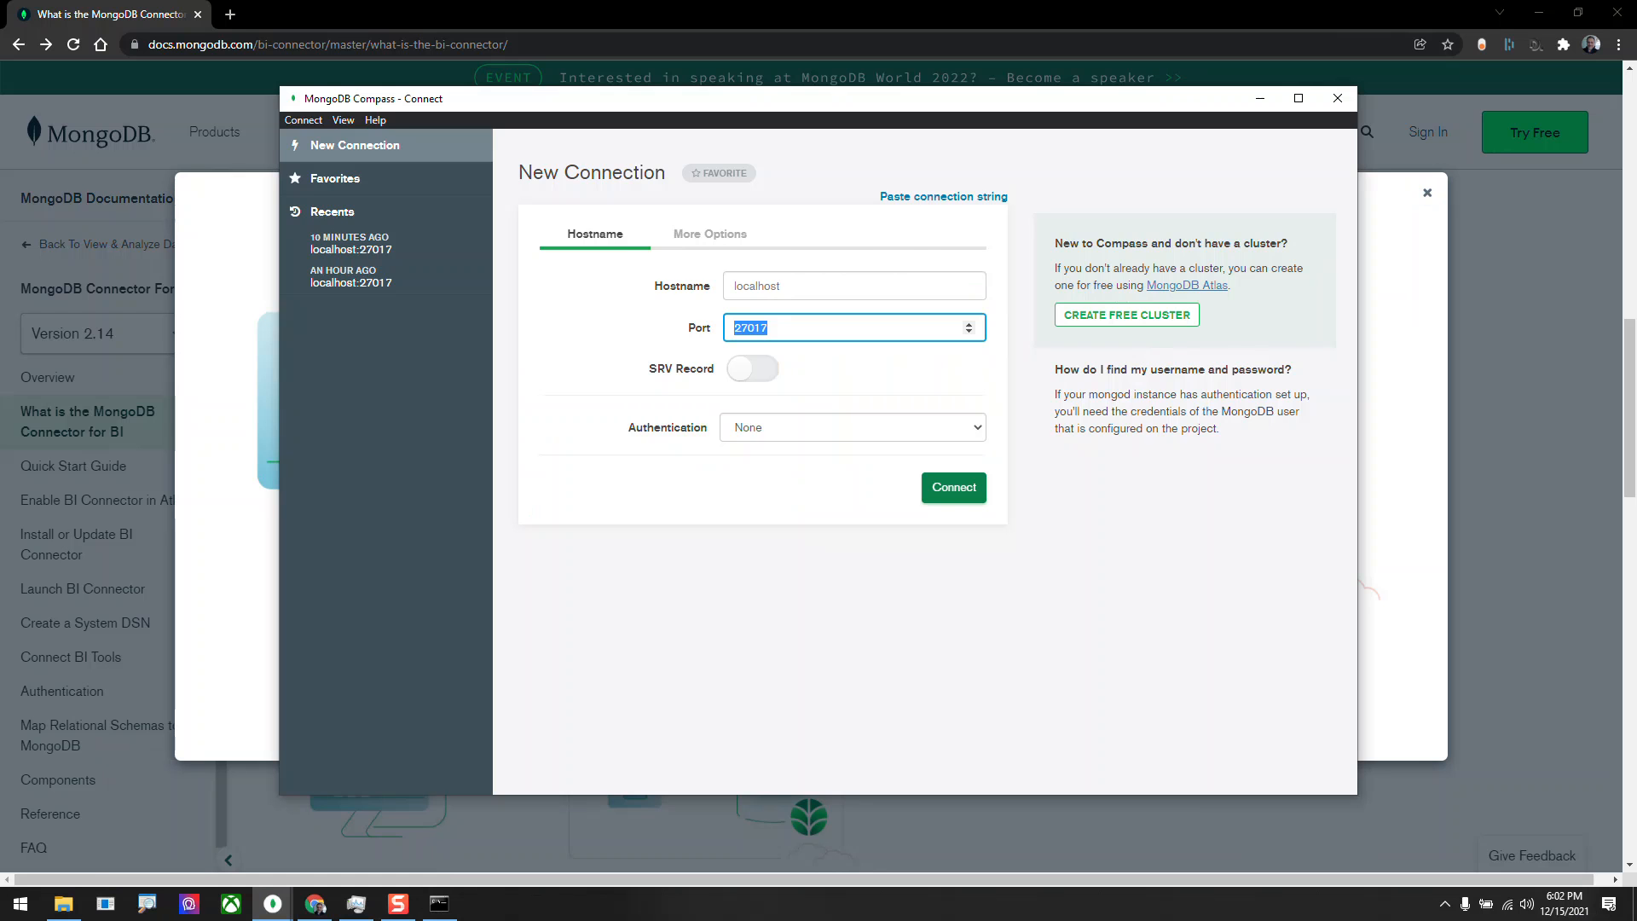
Switch to the Hosted BIC and DB diagram in Chrome, check the mongosqld output in Command Prompt and return to the diagram.
key("alt+Tab")
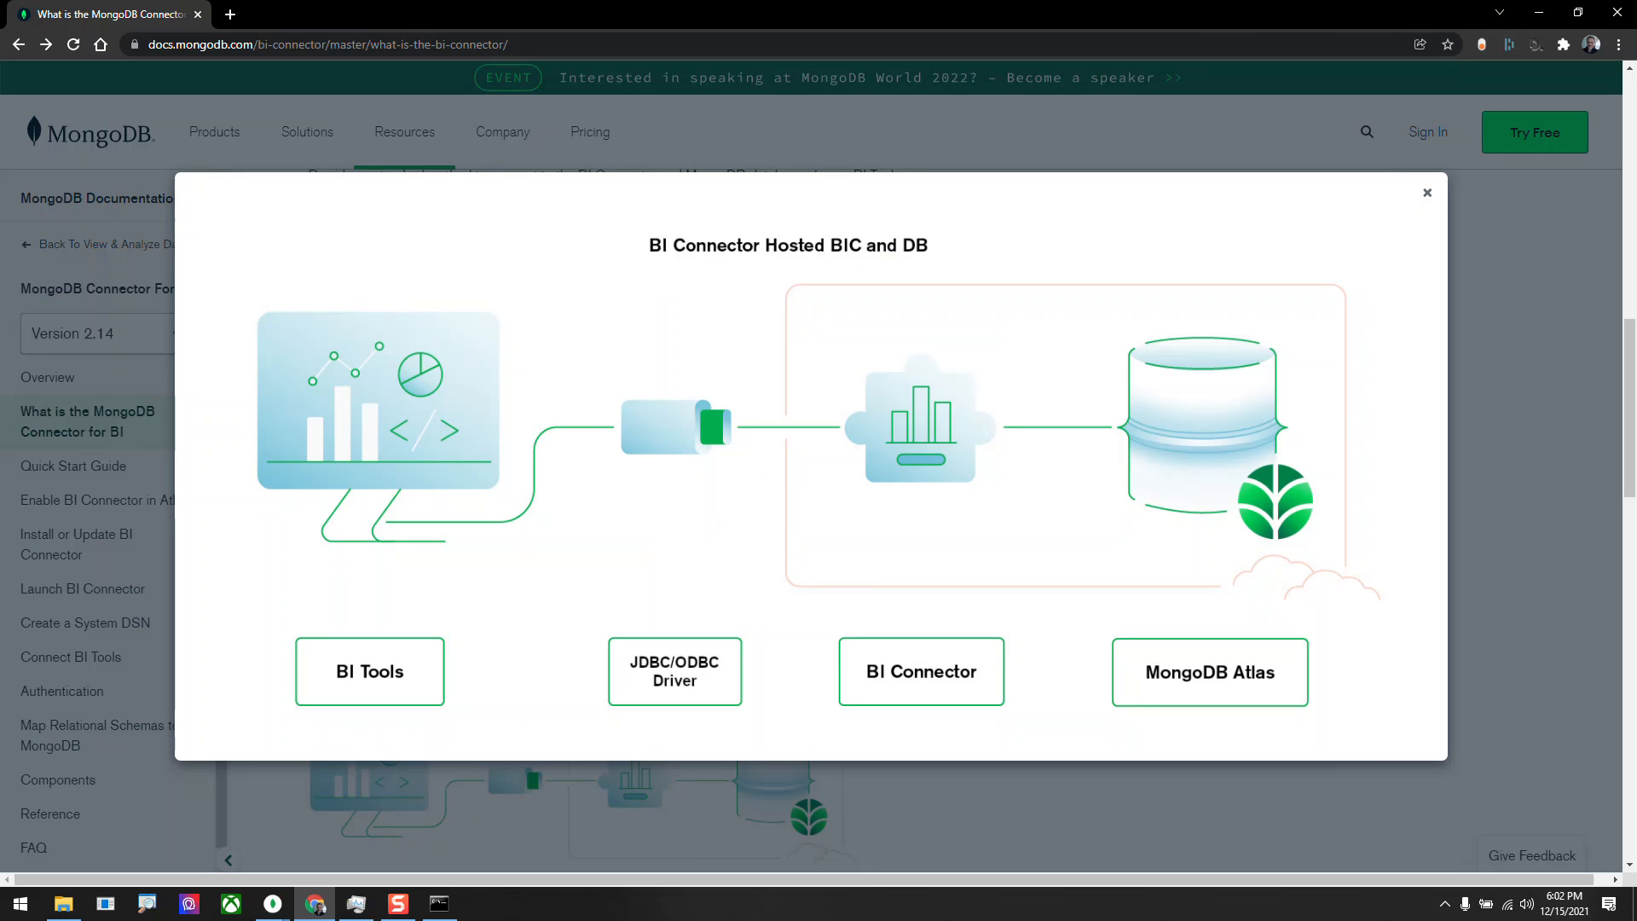
left_click(439, 904)
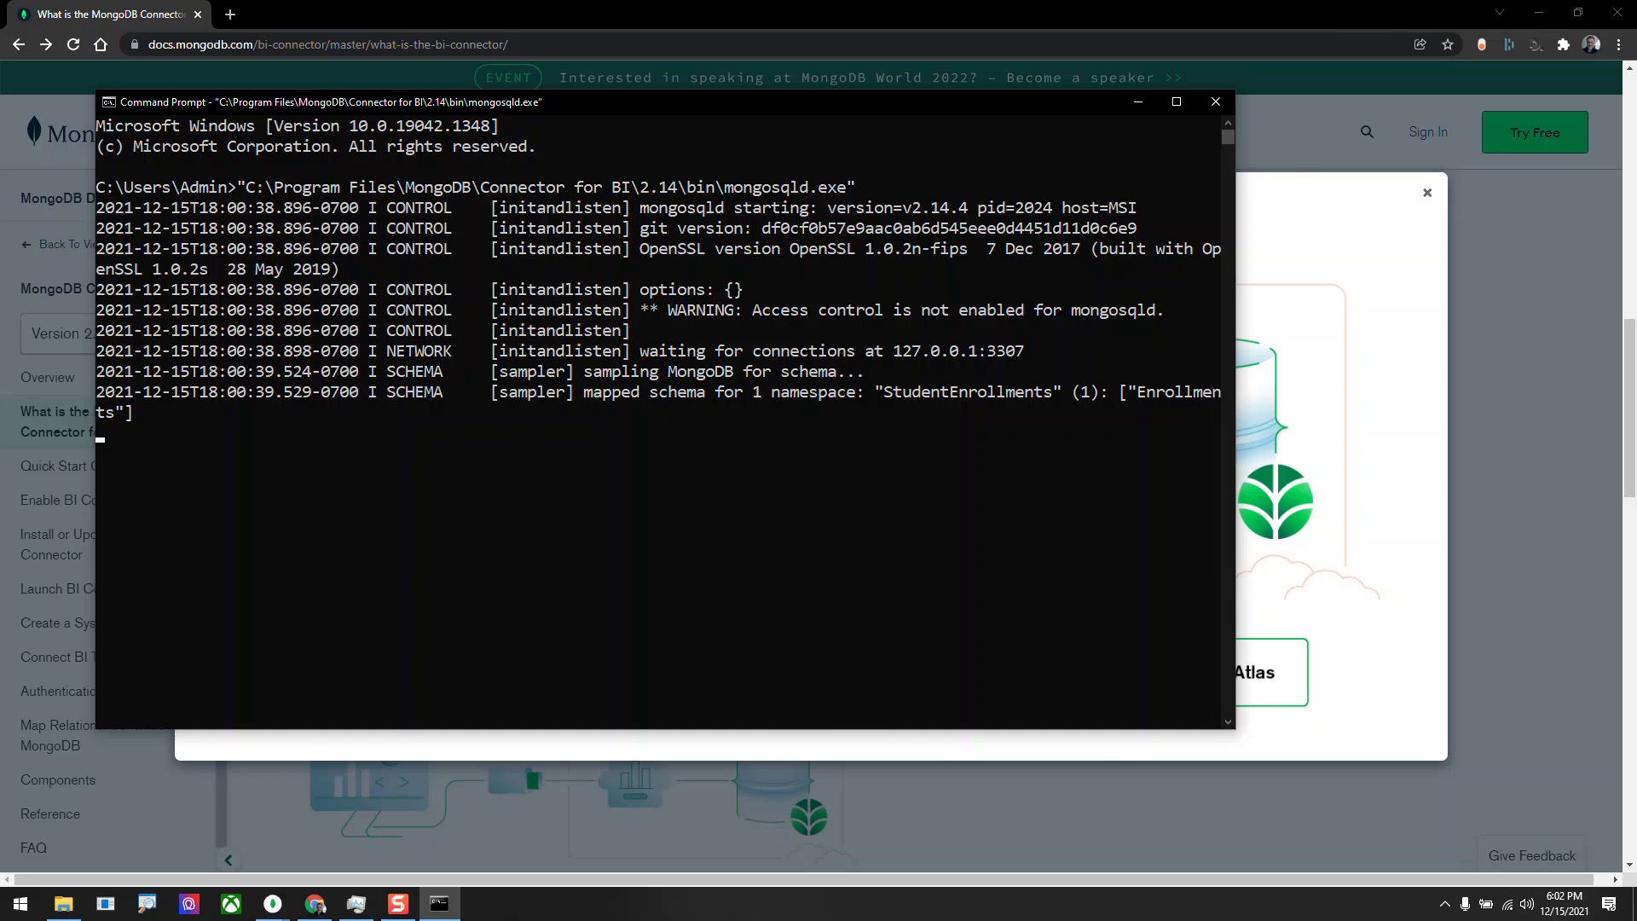
key("alt+Tab")
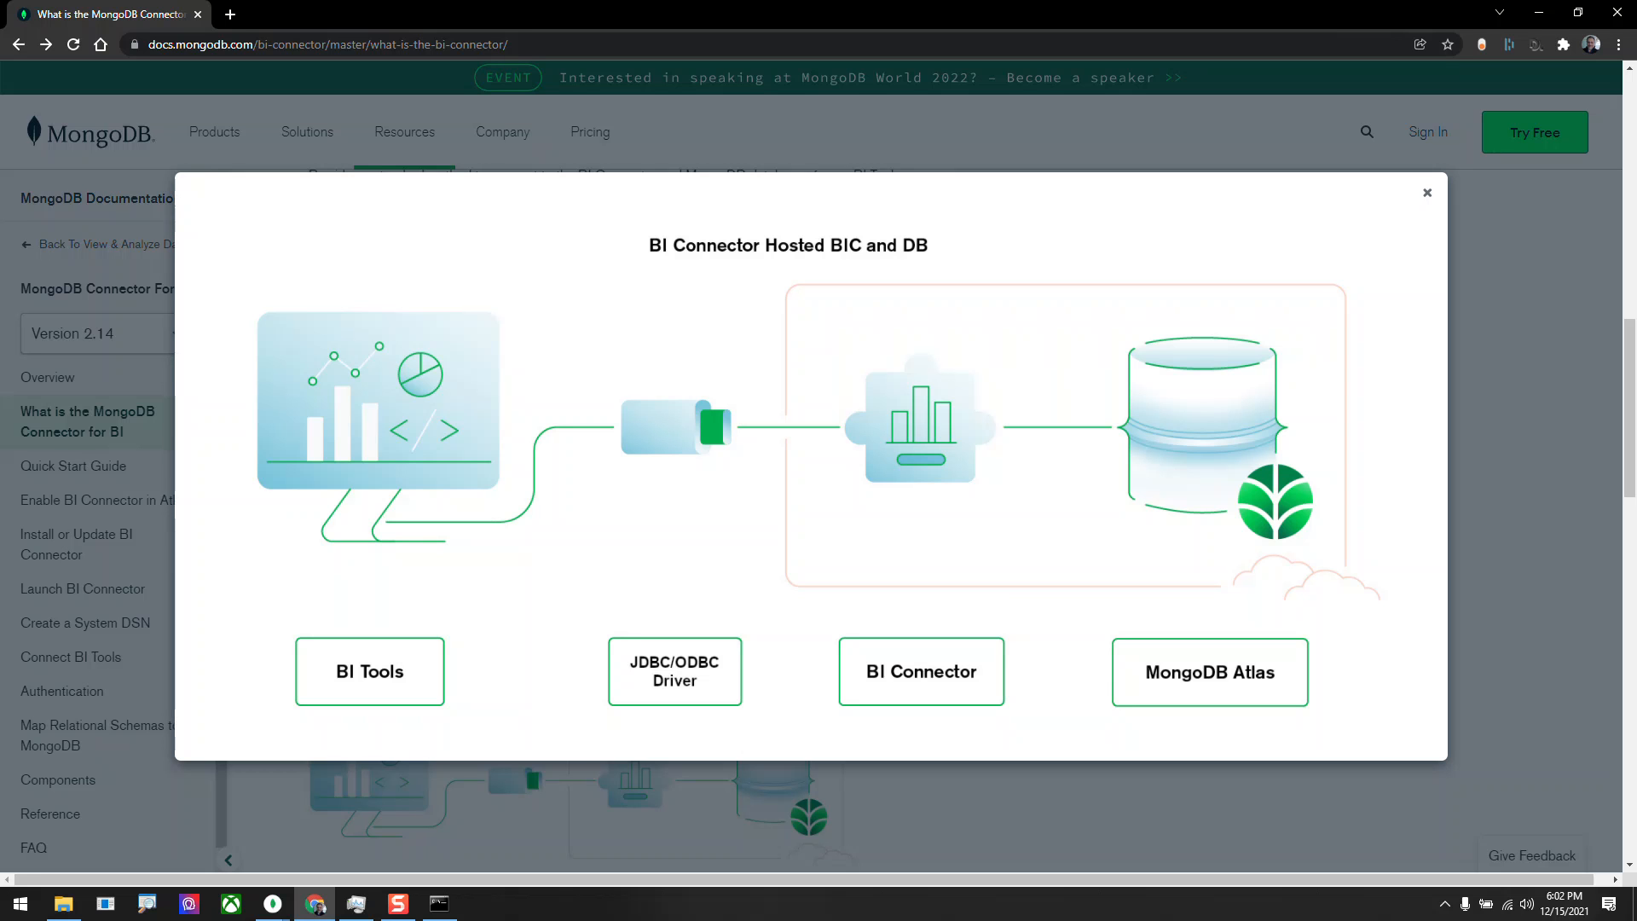
Search Google for ODBC MongoDB in a new browser tab.
left_click(231, 13)
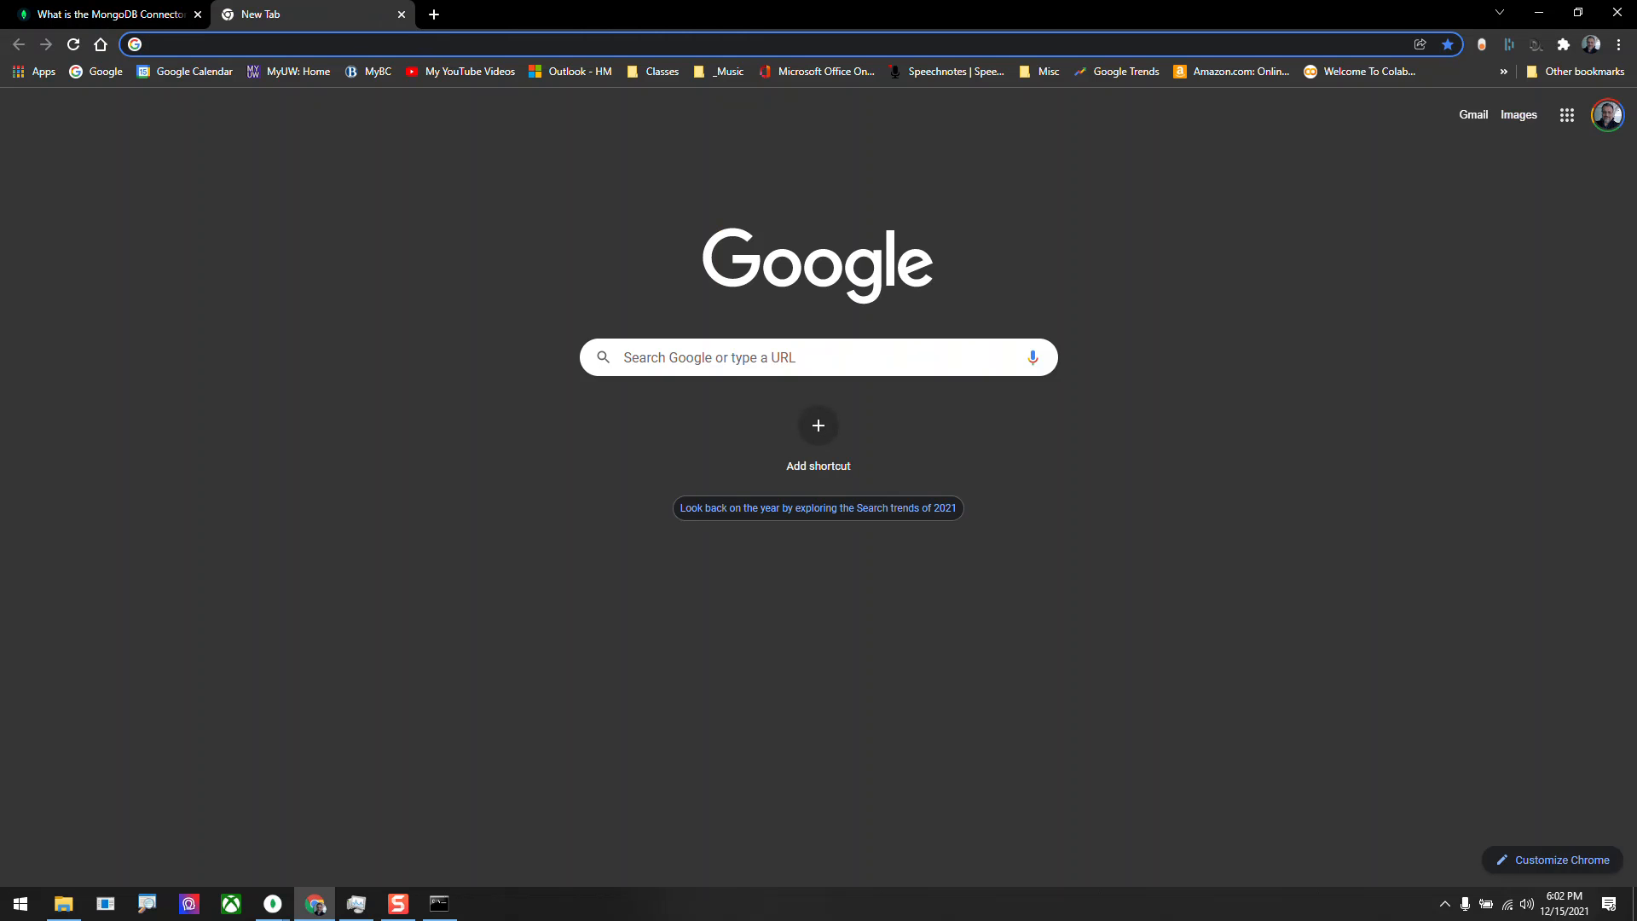
type("O")
key("BackSpace")
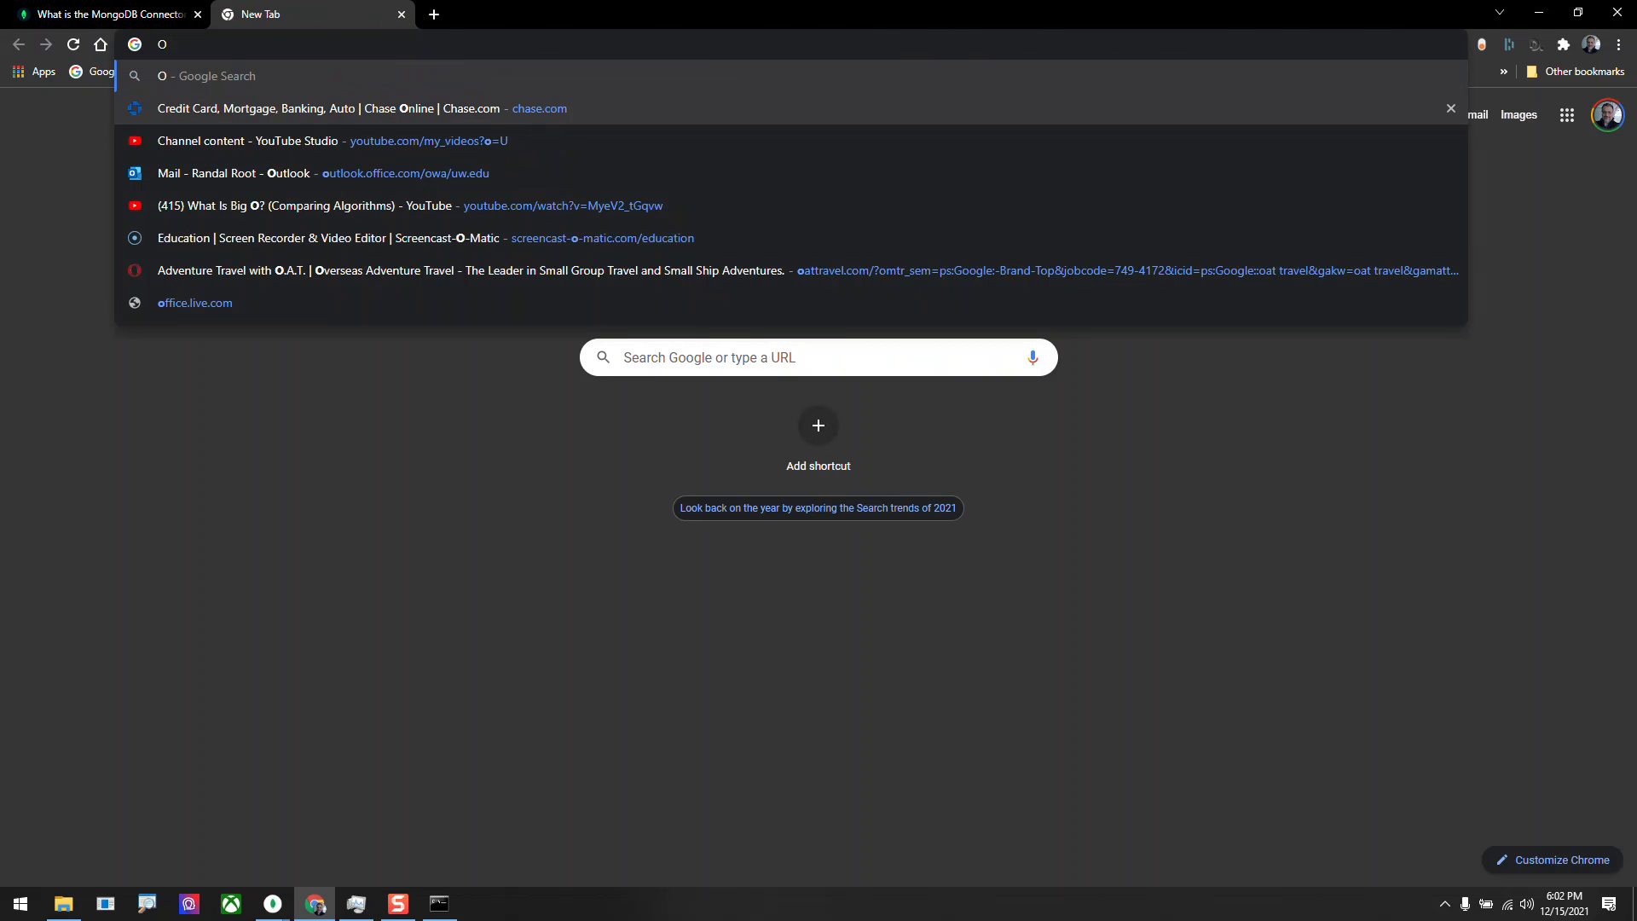
type("DBC M")
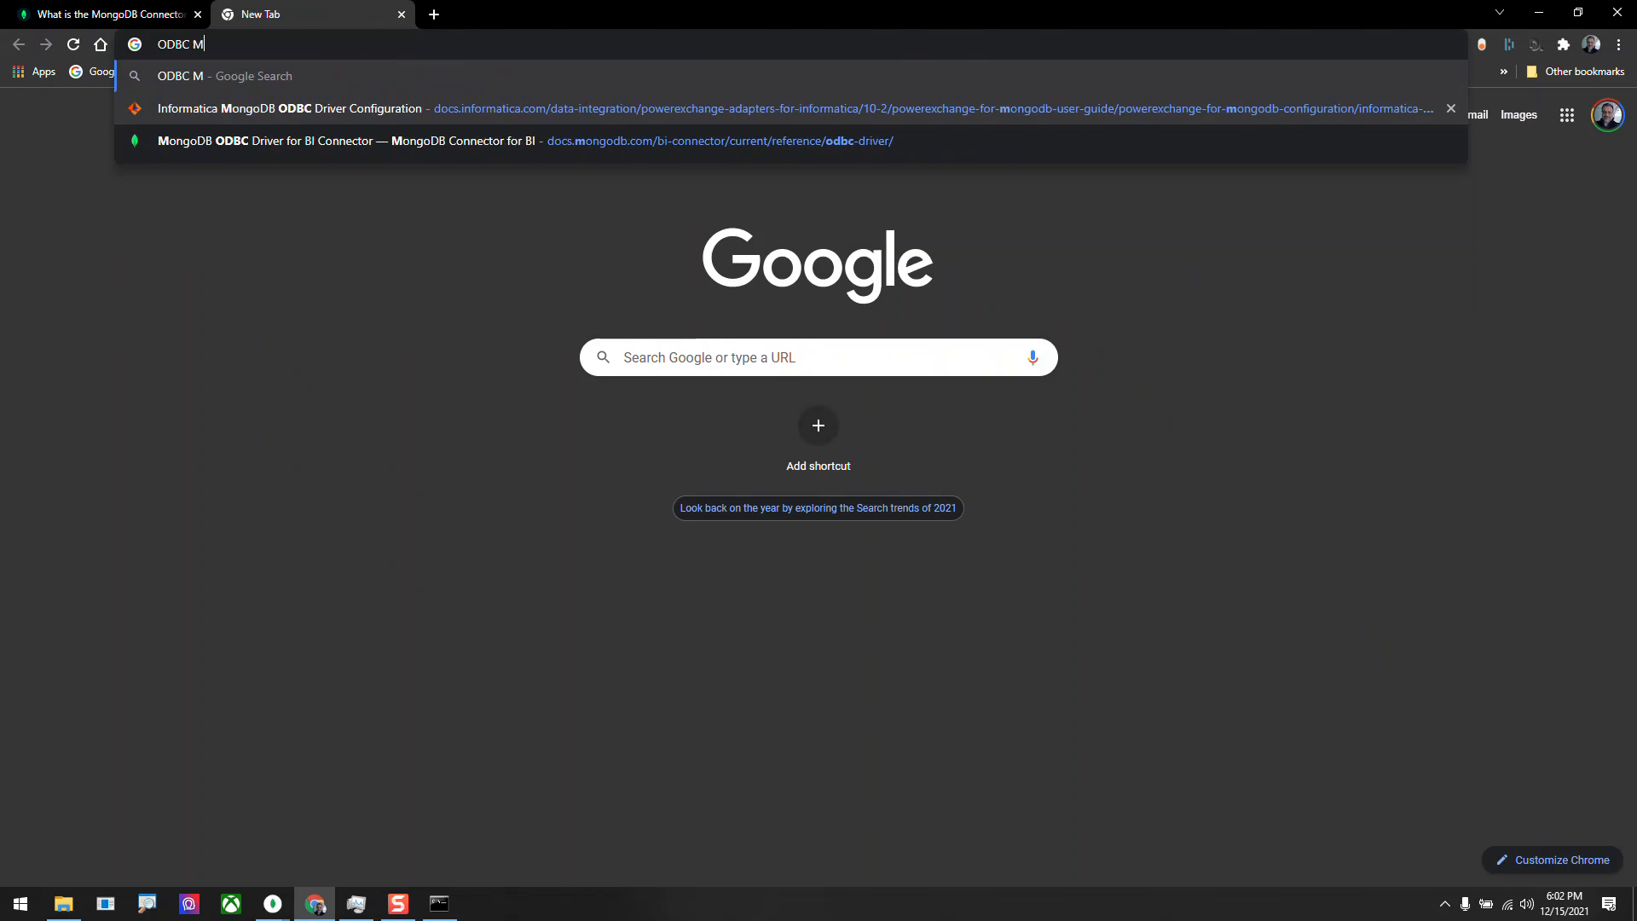
type("ongoDB")
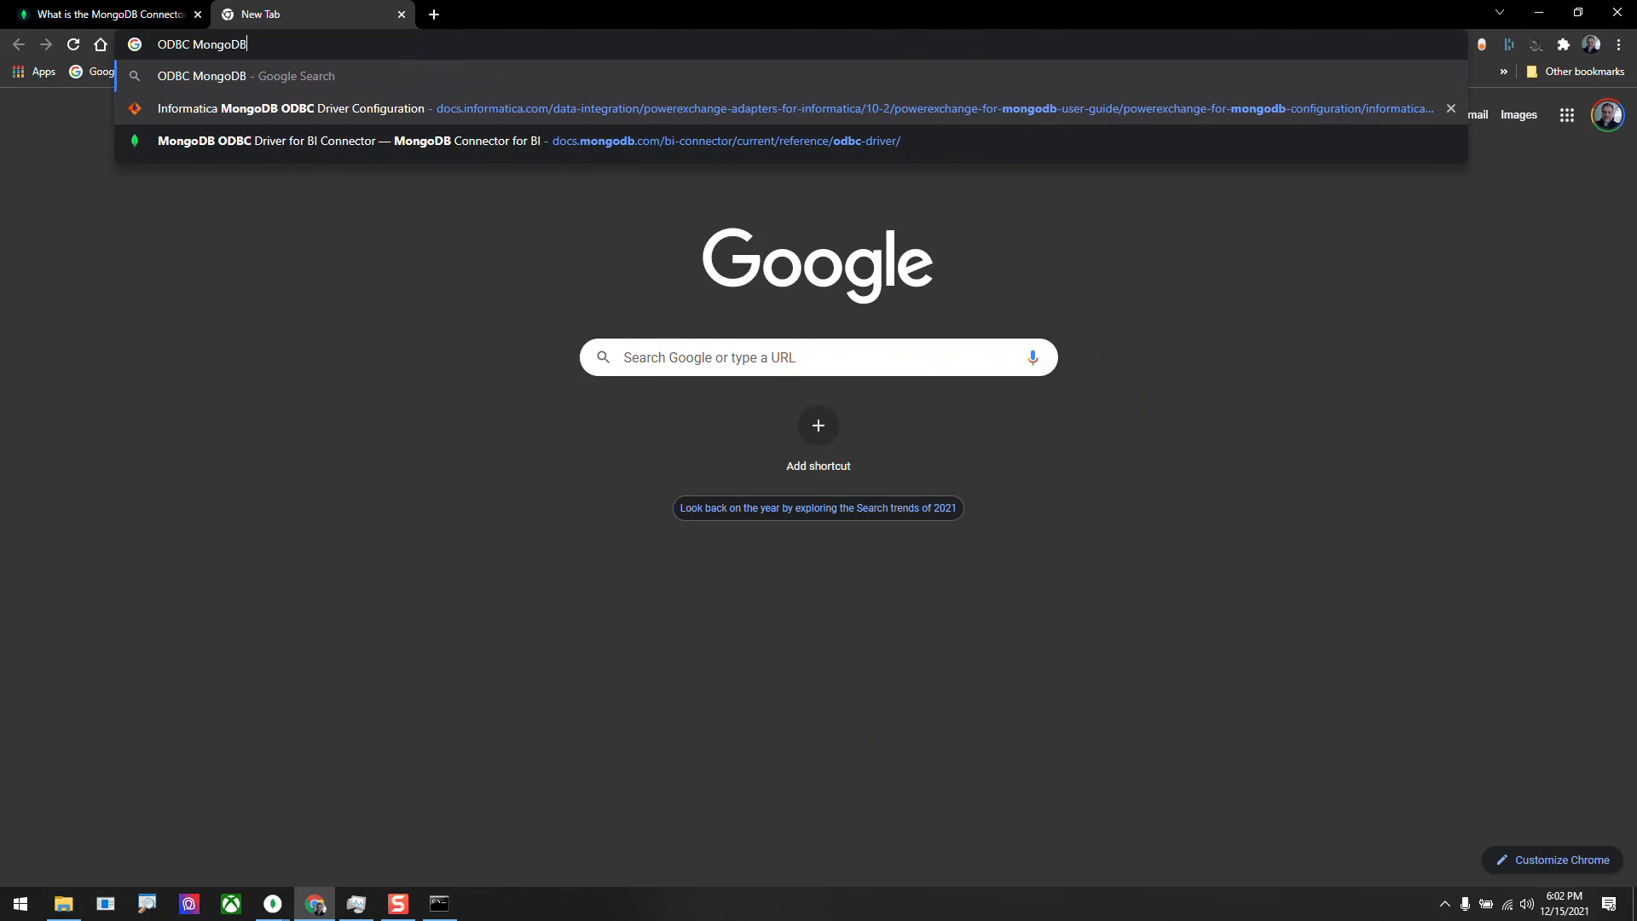
key("Return")
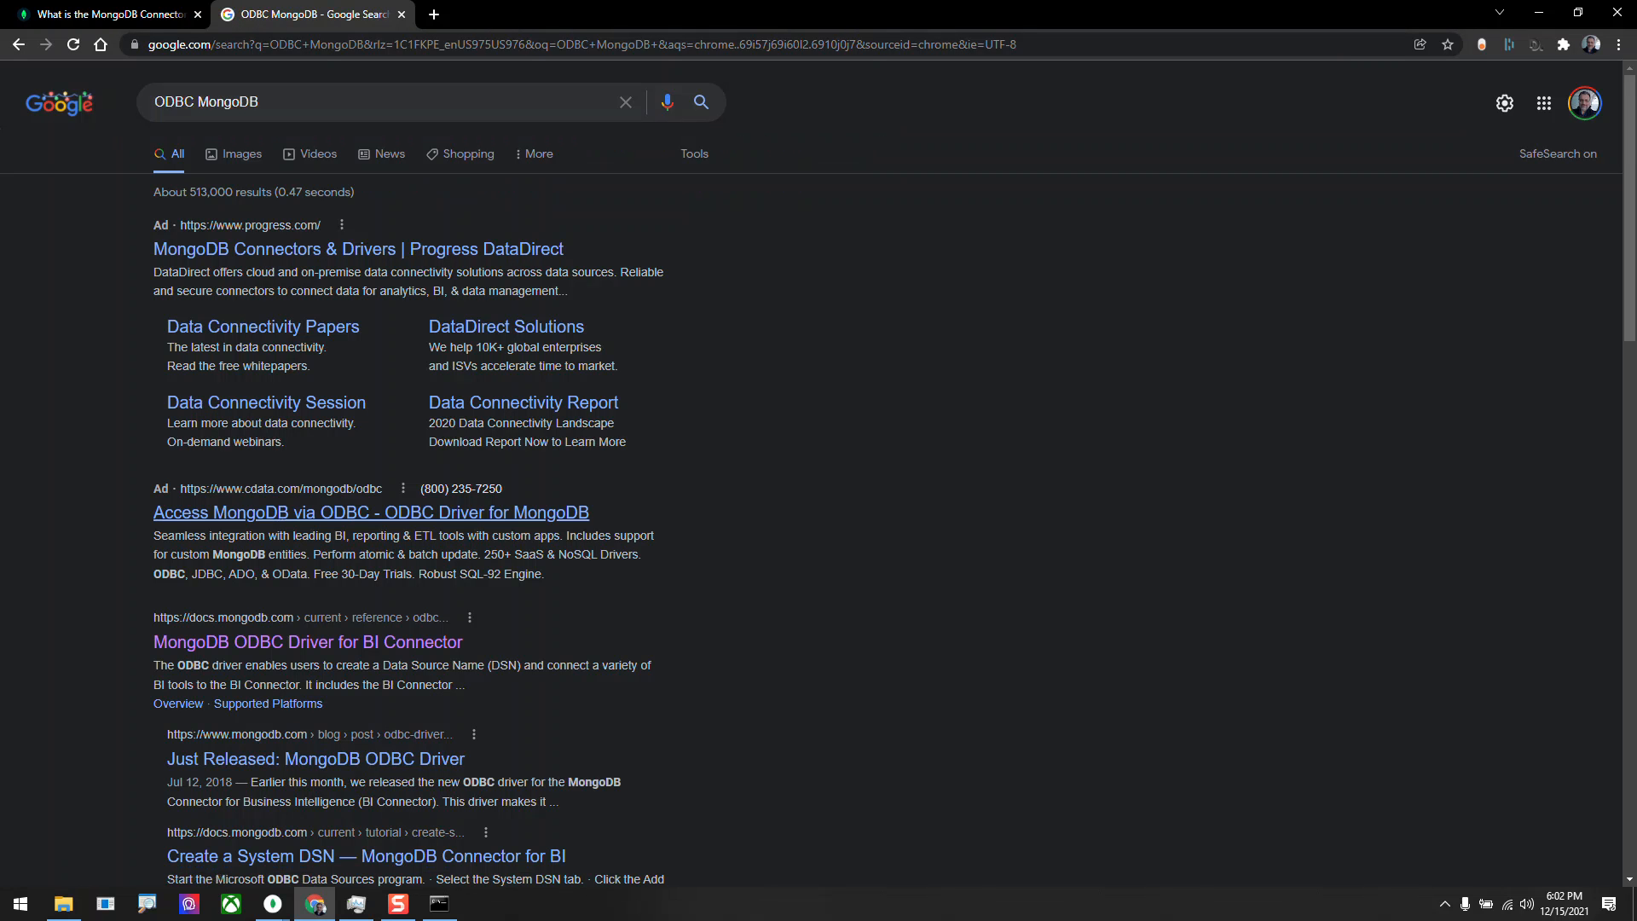
Open the MongoDB ODBC Driver for BI Connector search result and read its compatibility, supported platforms and driver usage sections.
scroll(342, 589, "down", 2)
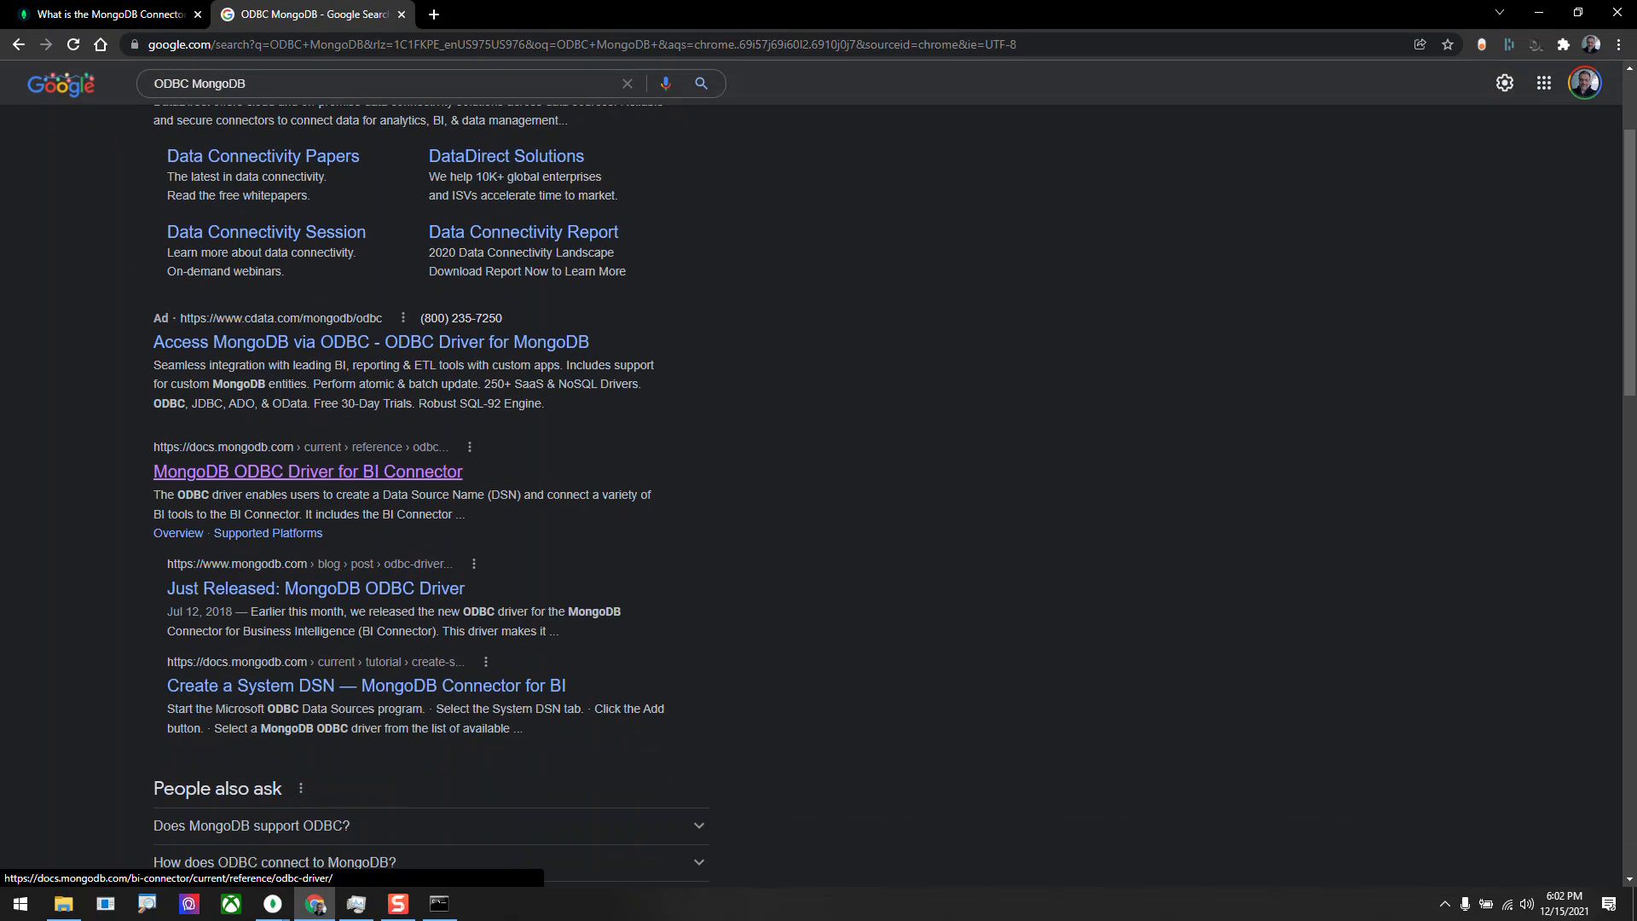
left_click(308, 471)
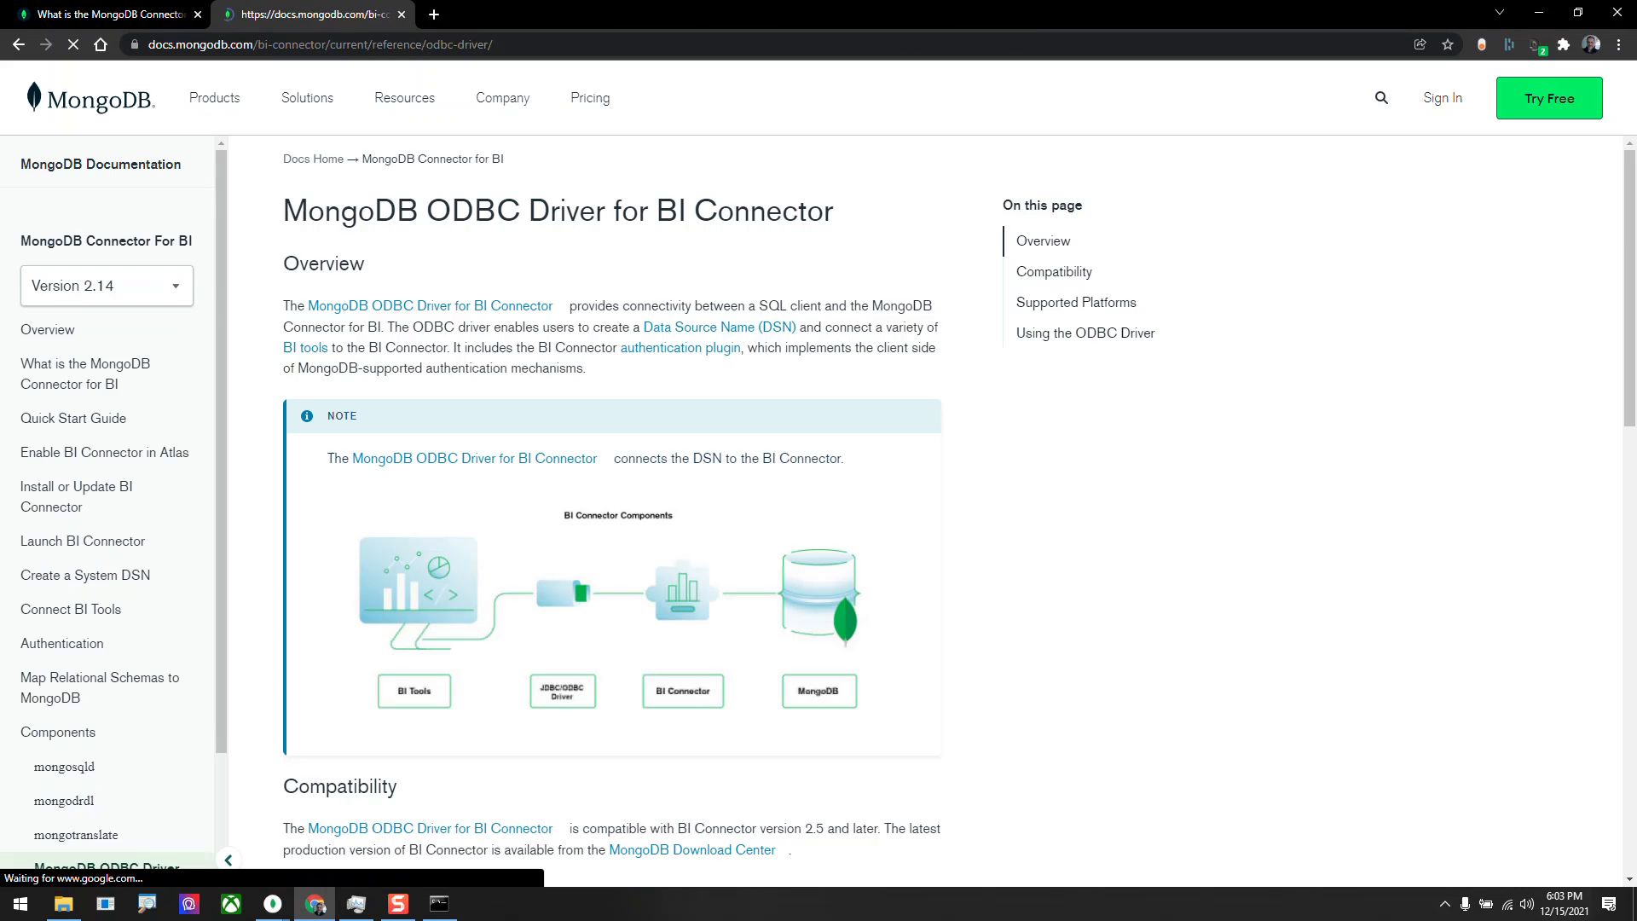
scroll(597, 469, "down", 2)
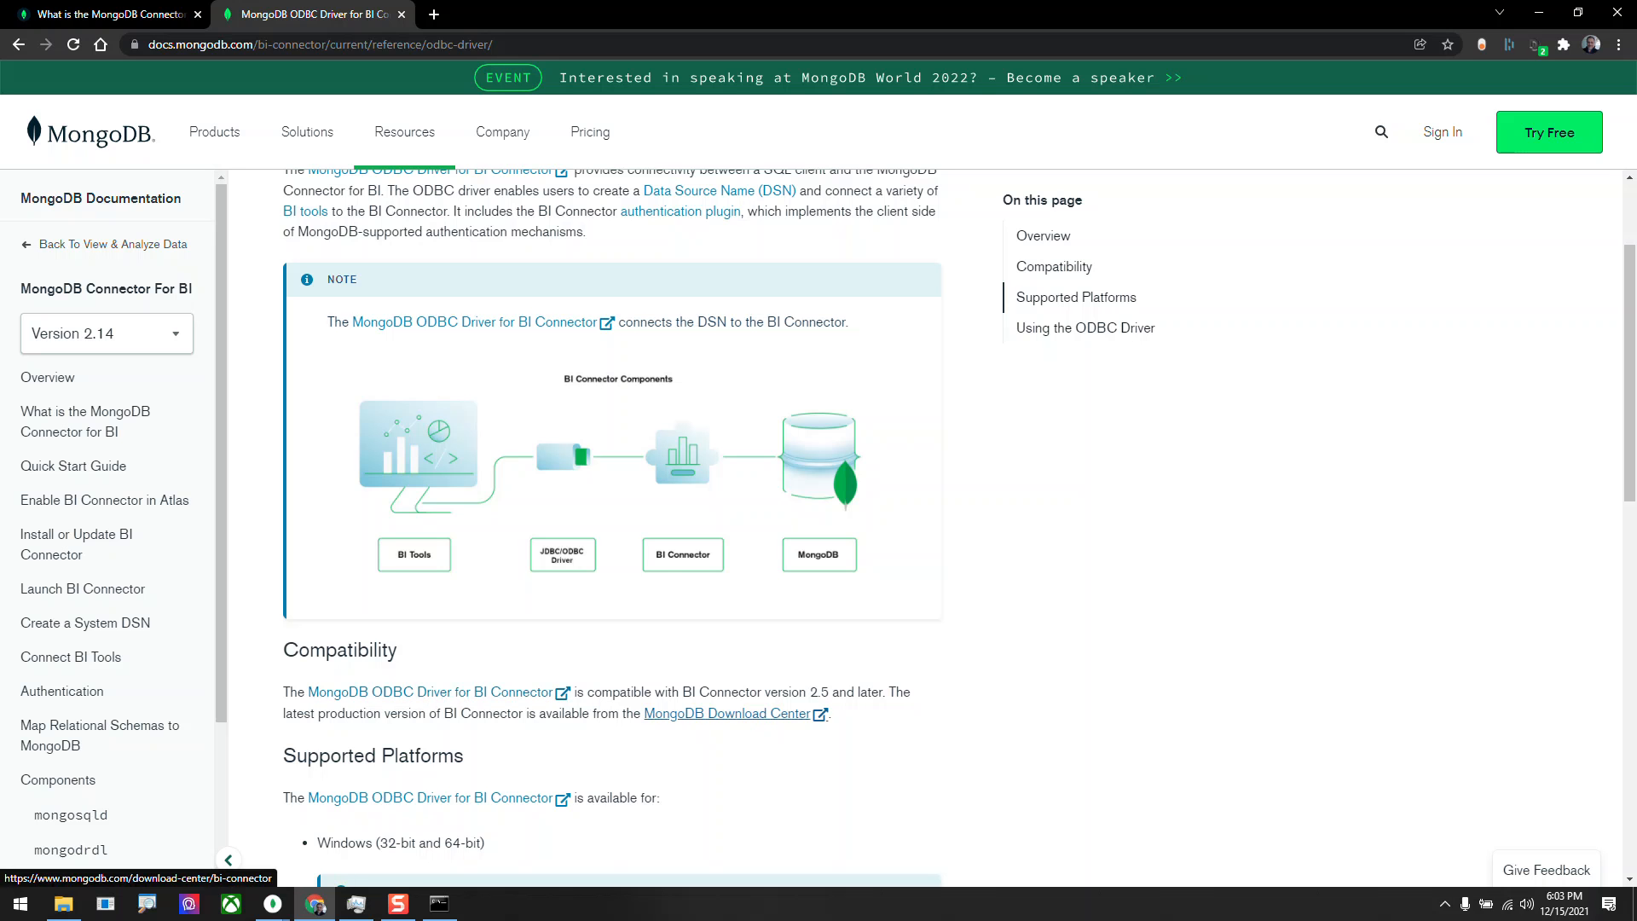
scroll(597, 512, "down", 2)
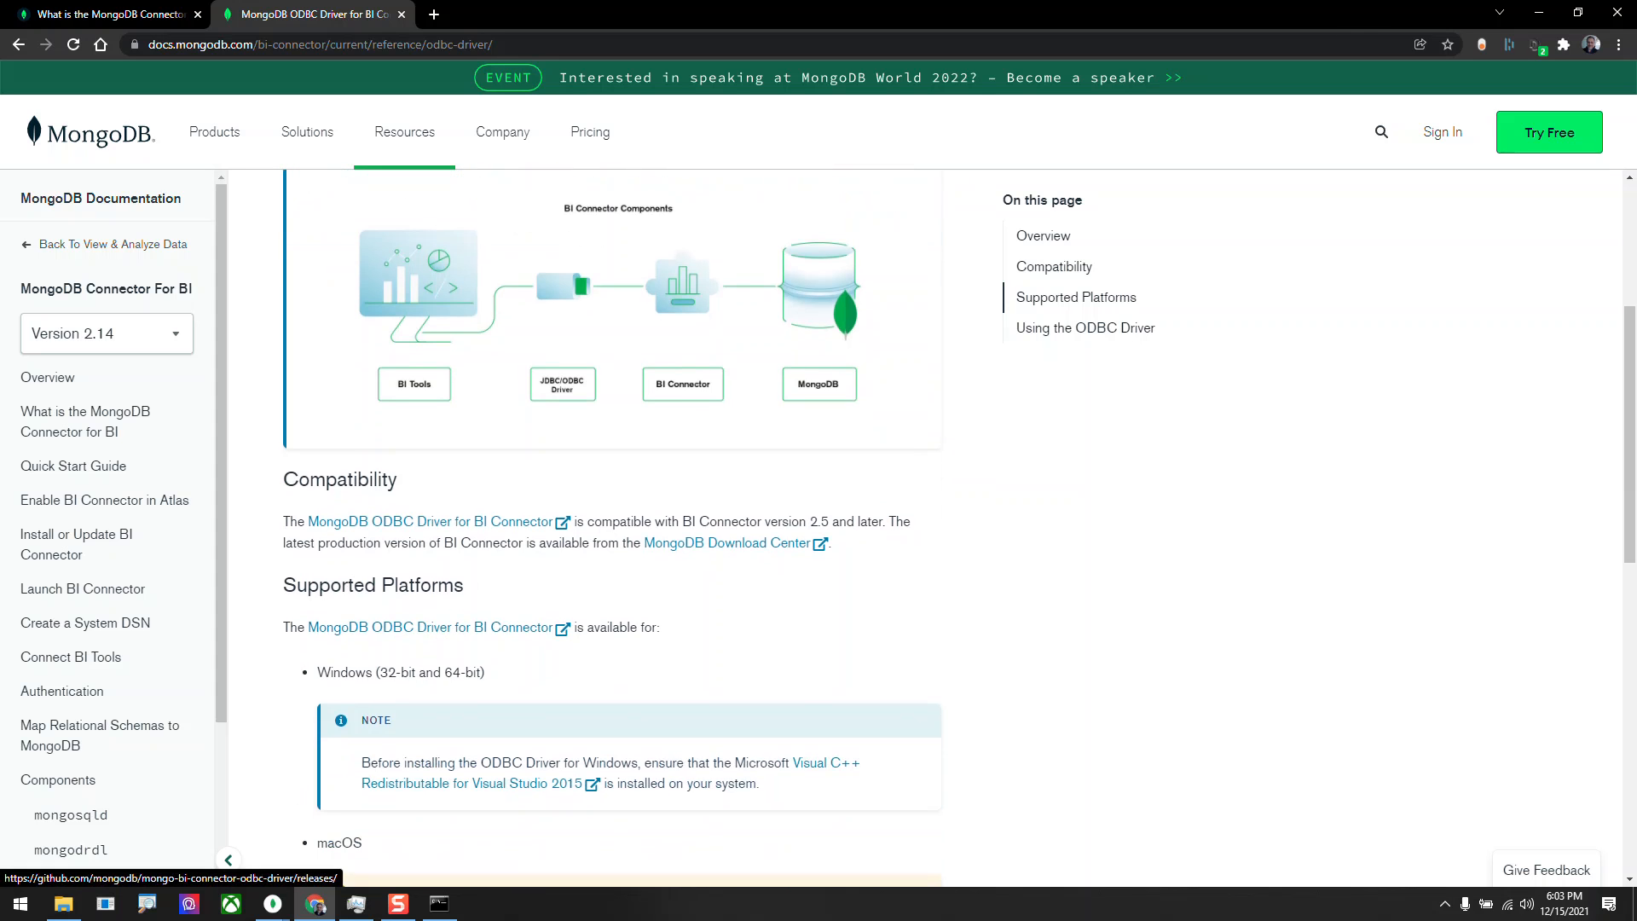
scroll(469, 621, "down", 2)
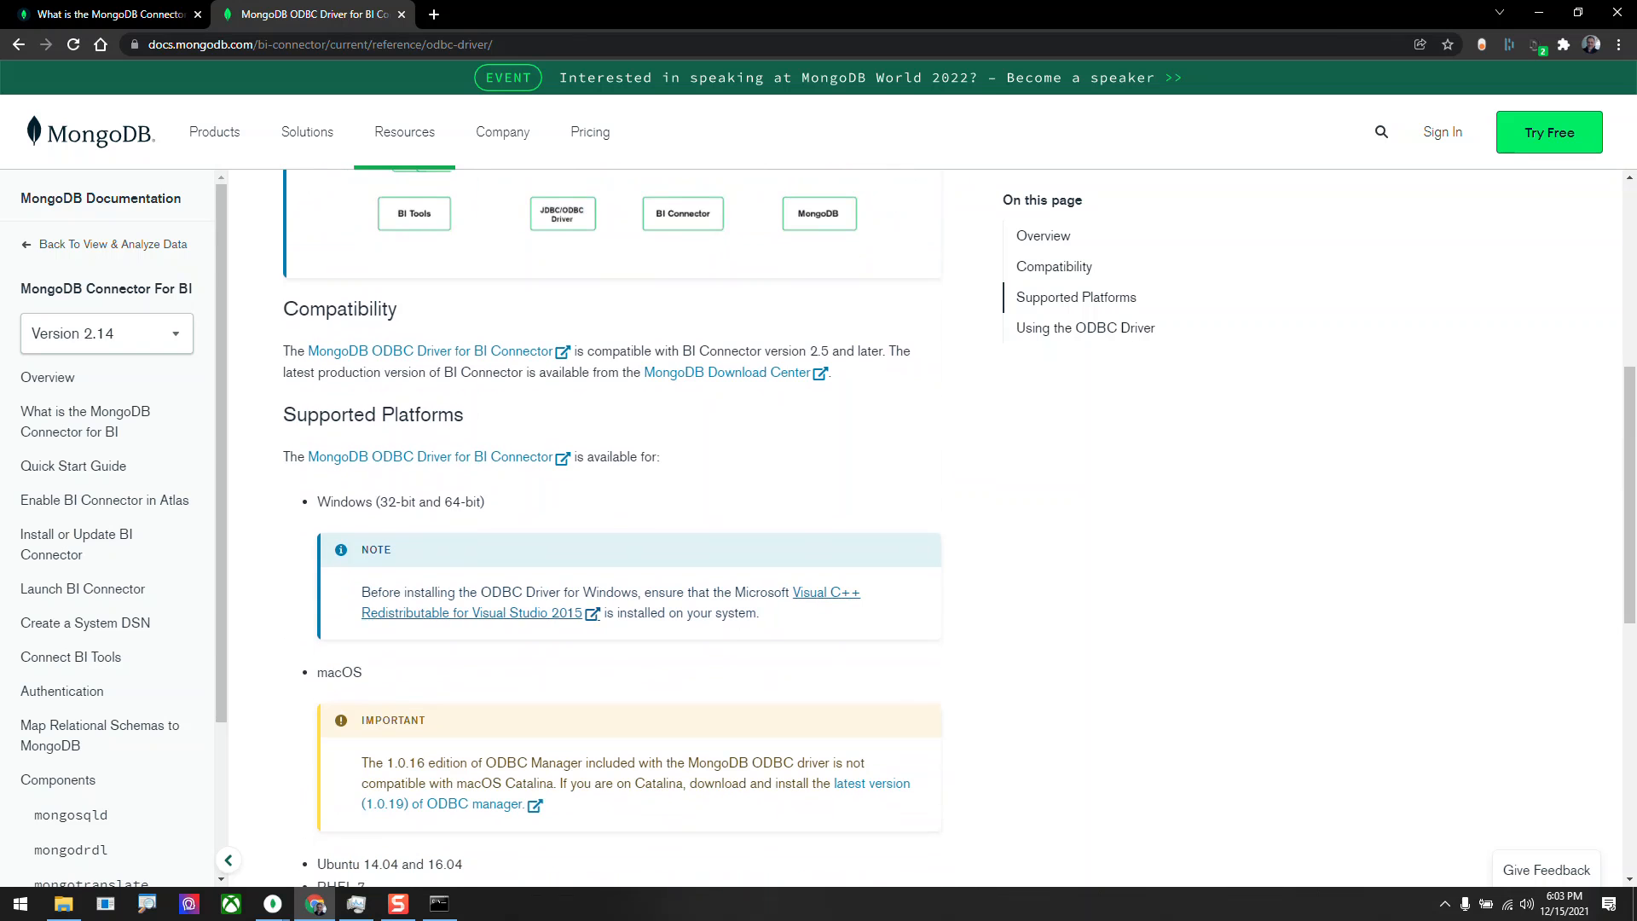
scroll(469, 612, "down", 2)
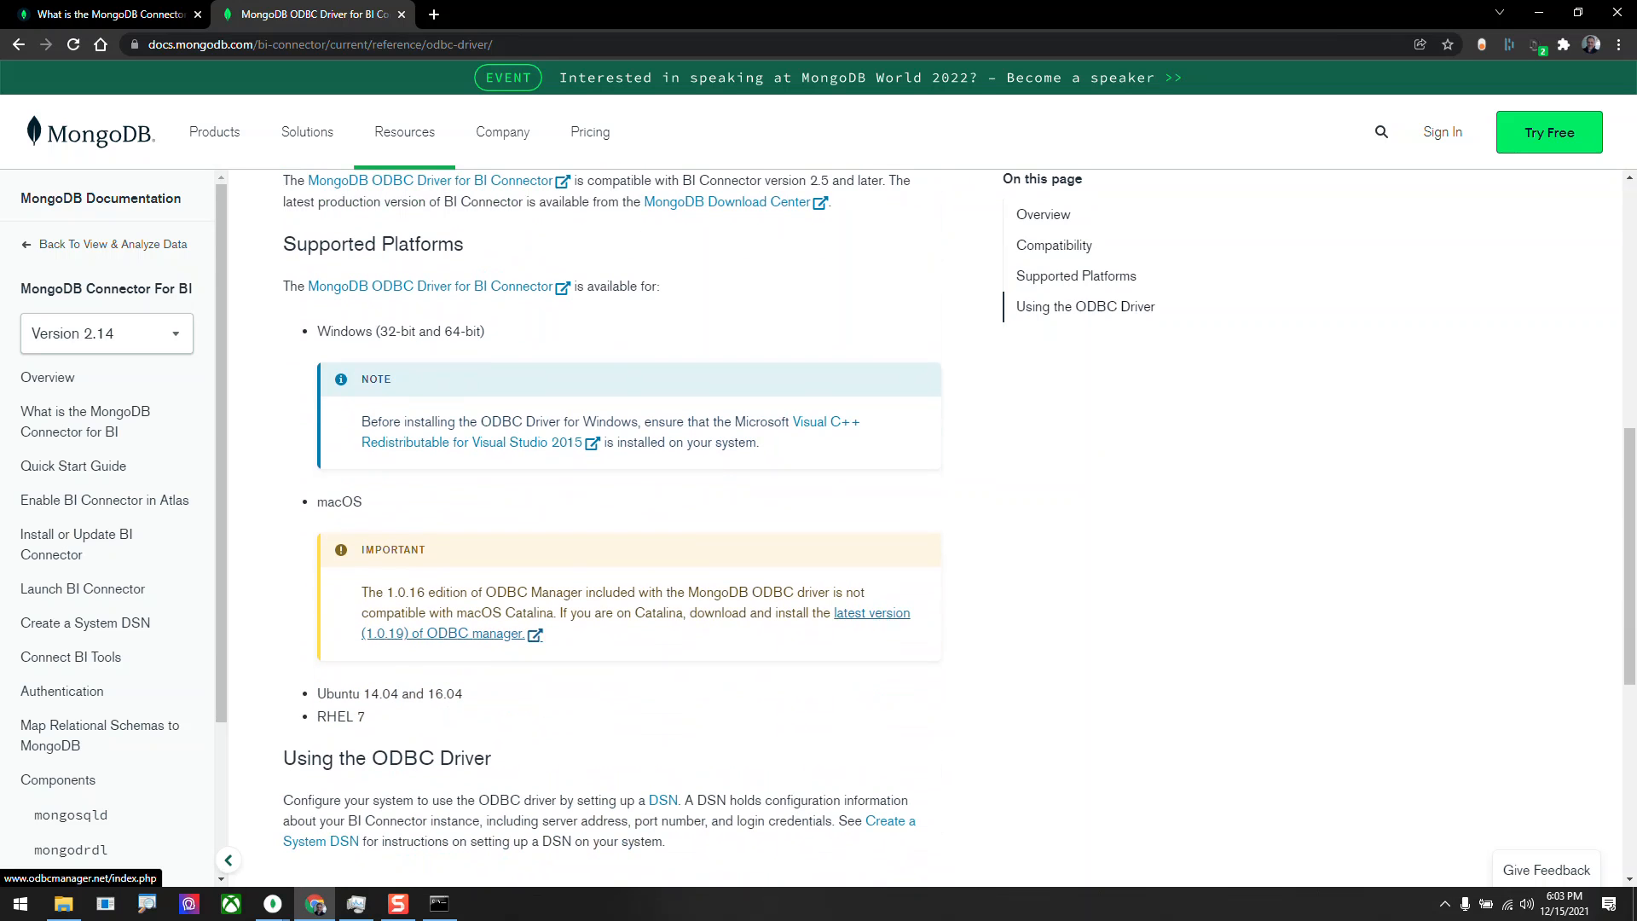
scroll(469, 631, "down", 3)
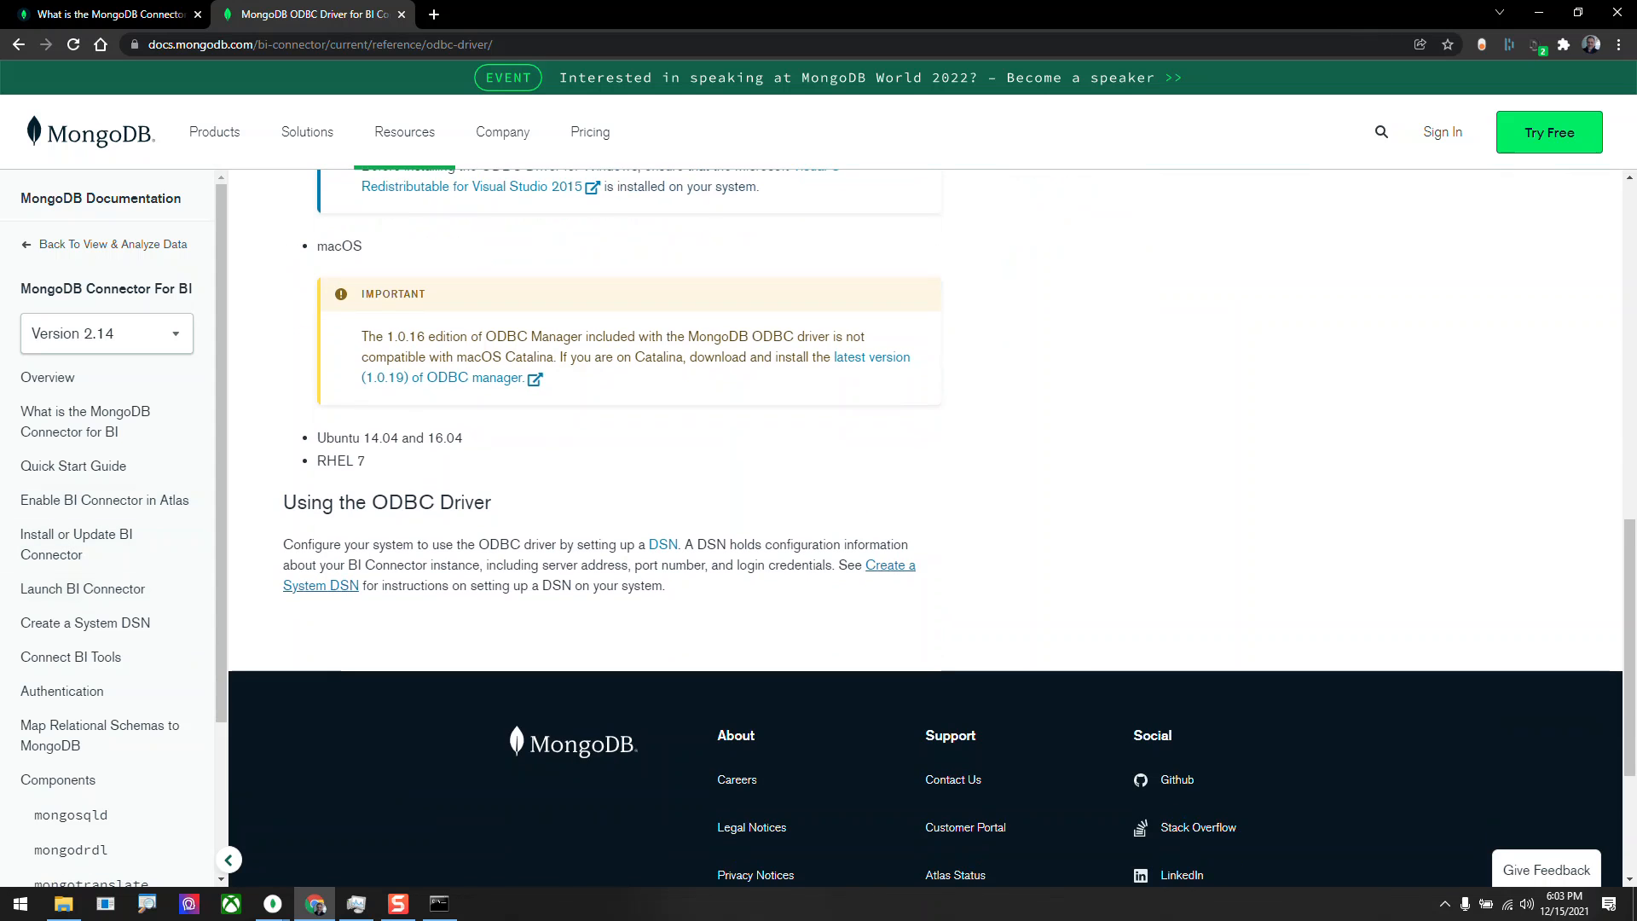
scroll(612, 528, "up", 6)
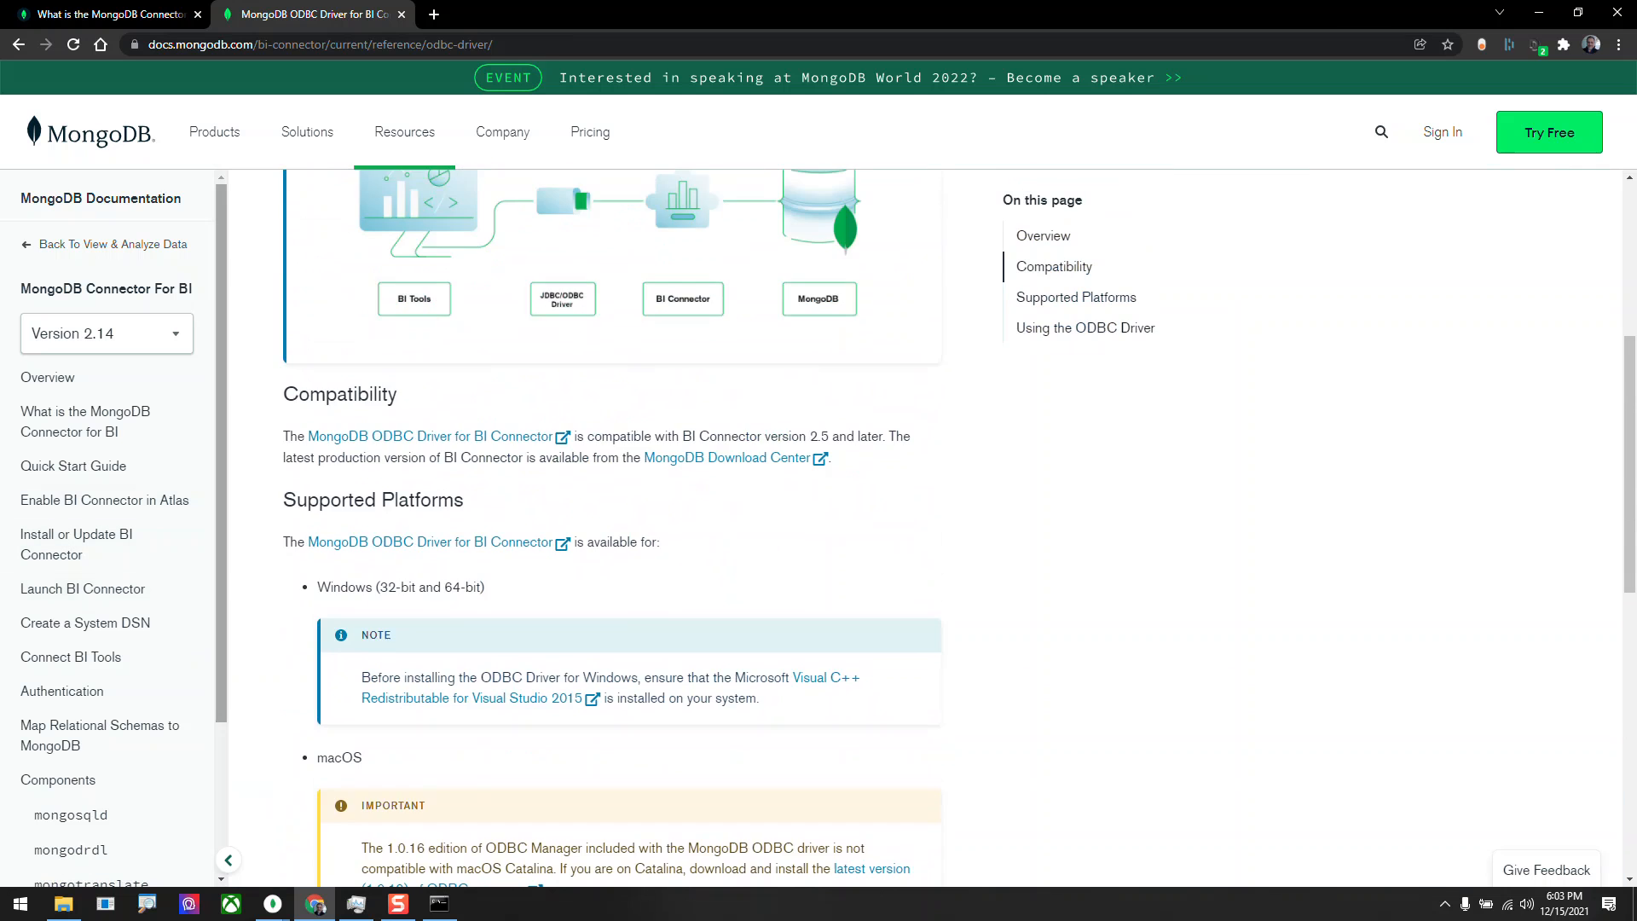
Return to the Google results and refine the search to ODBC MongoDB Driver.
left_click(18, 44)
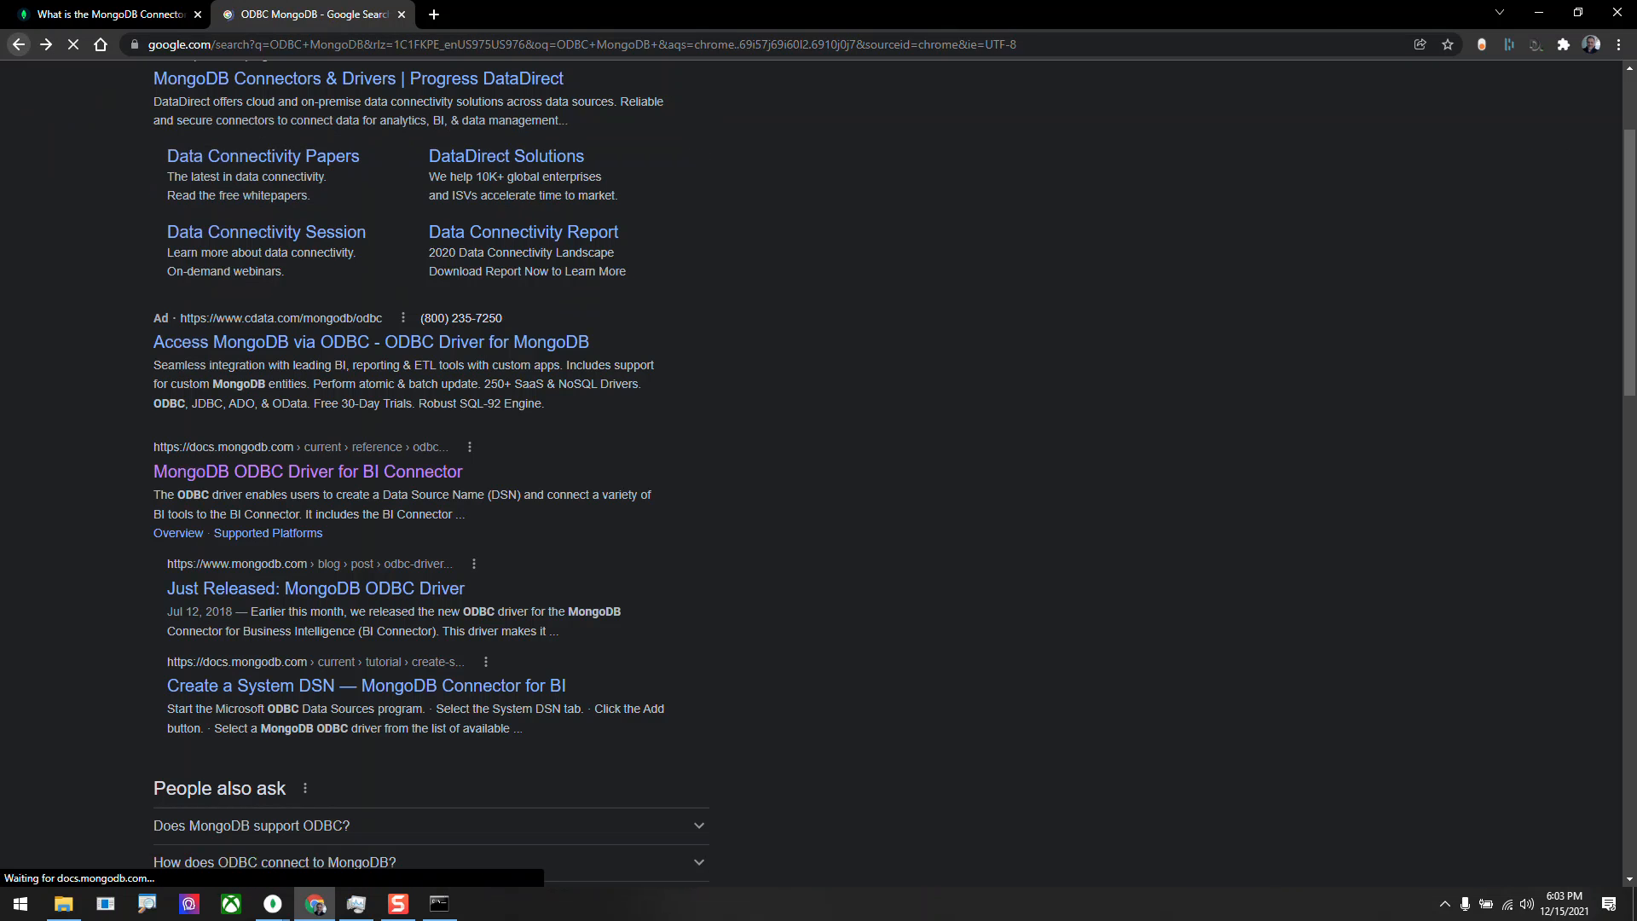
scroll(307, 472, "down", 5)
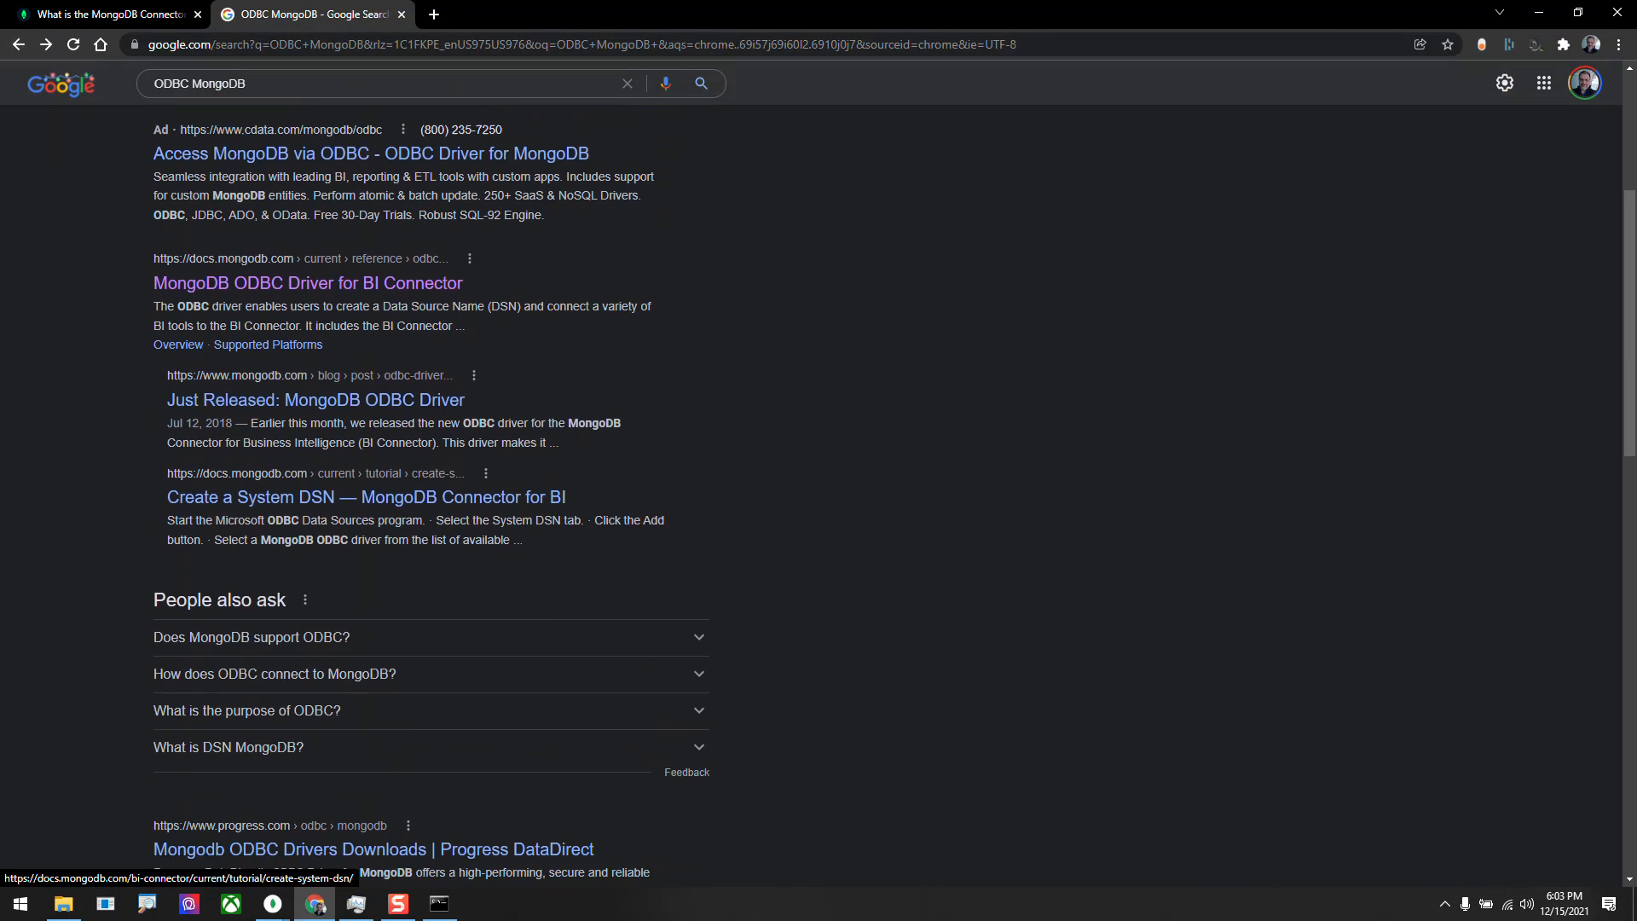
scroll(311, 723, "up", 7)
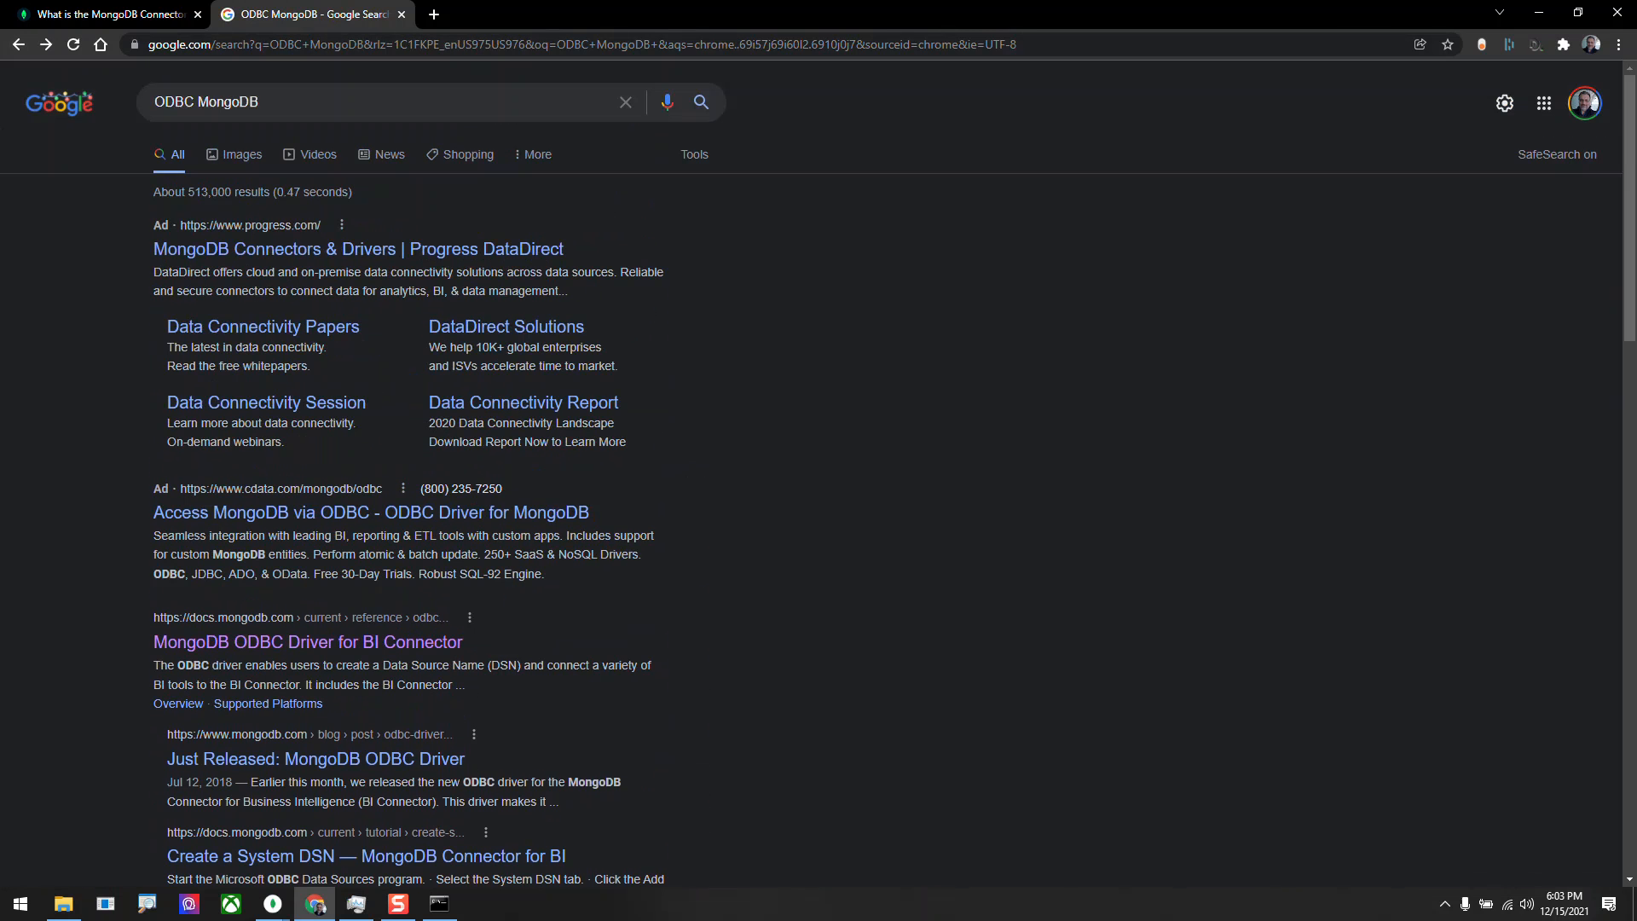
left_click(258, 102)
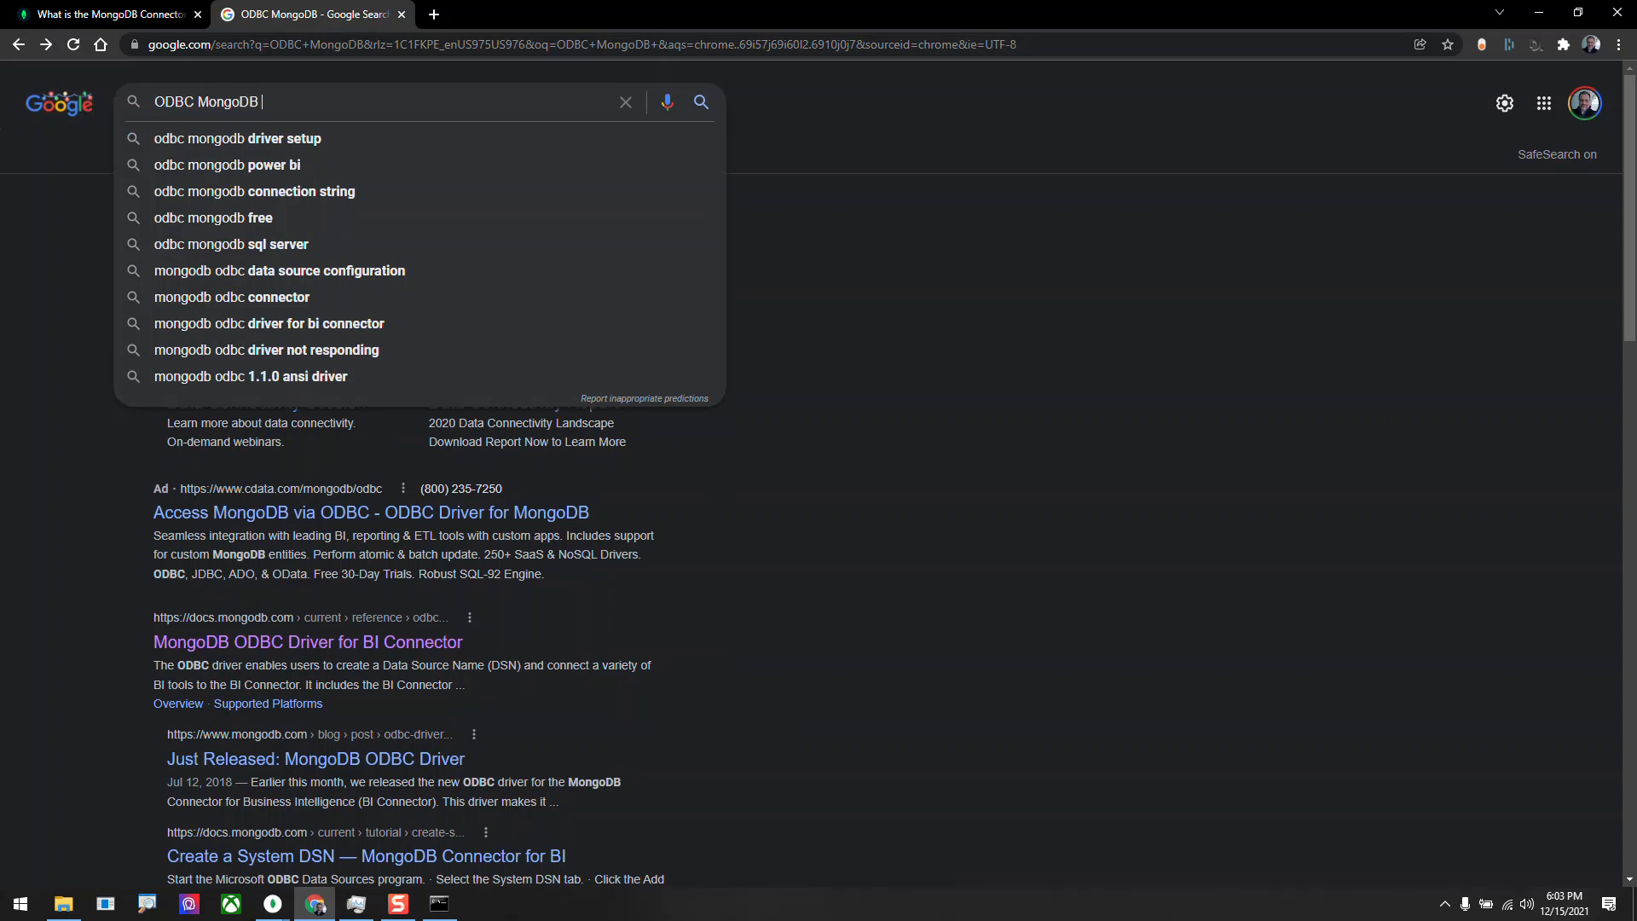
type("S")
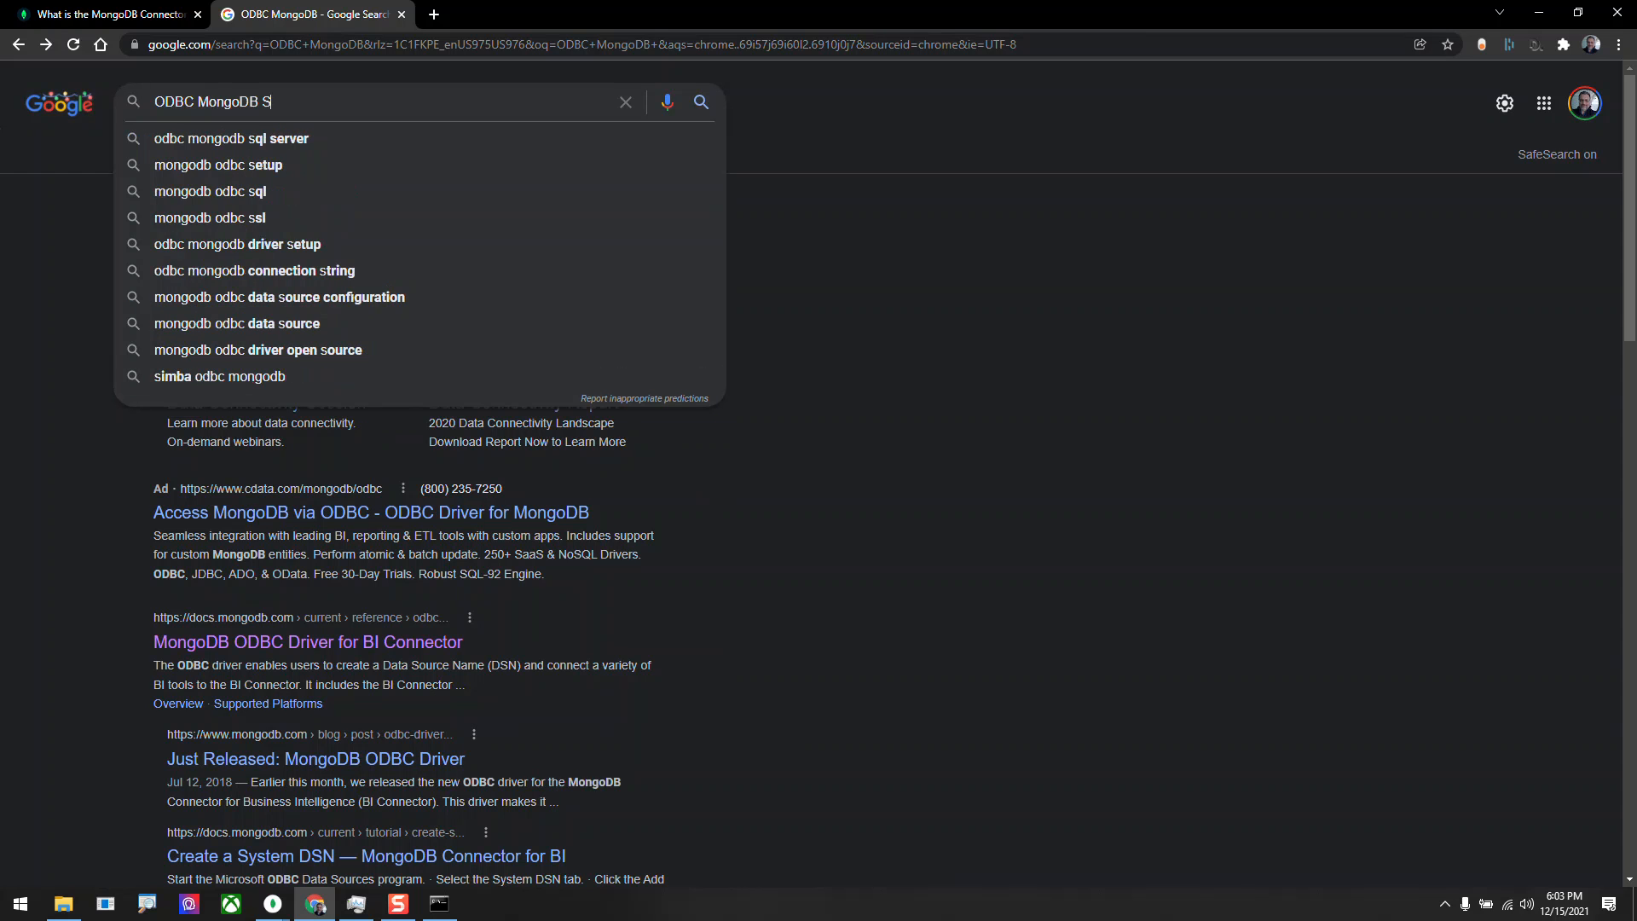
key("BackSpace")
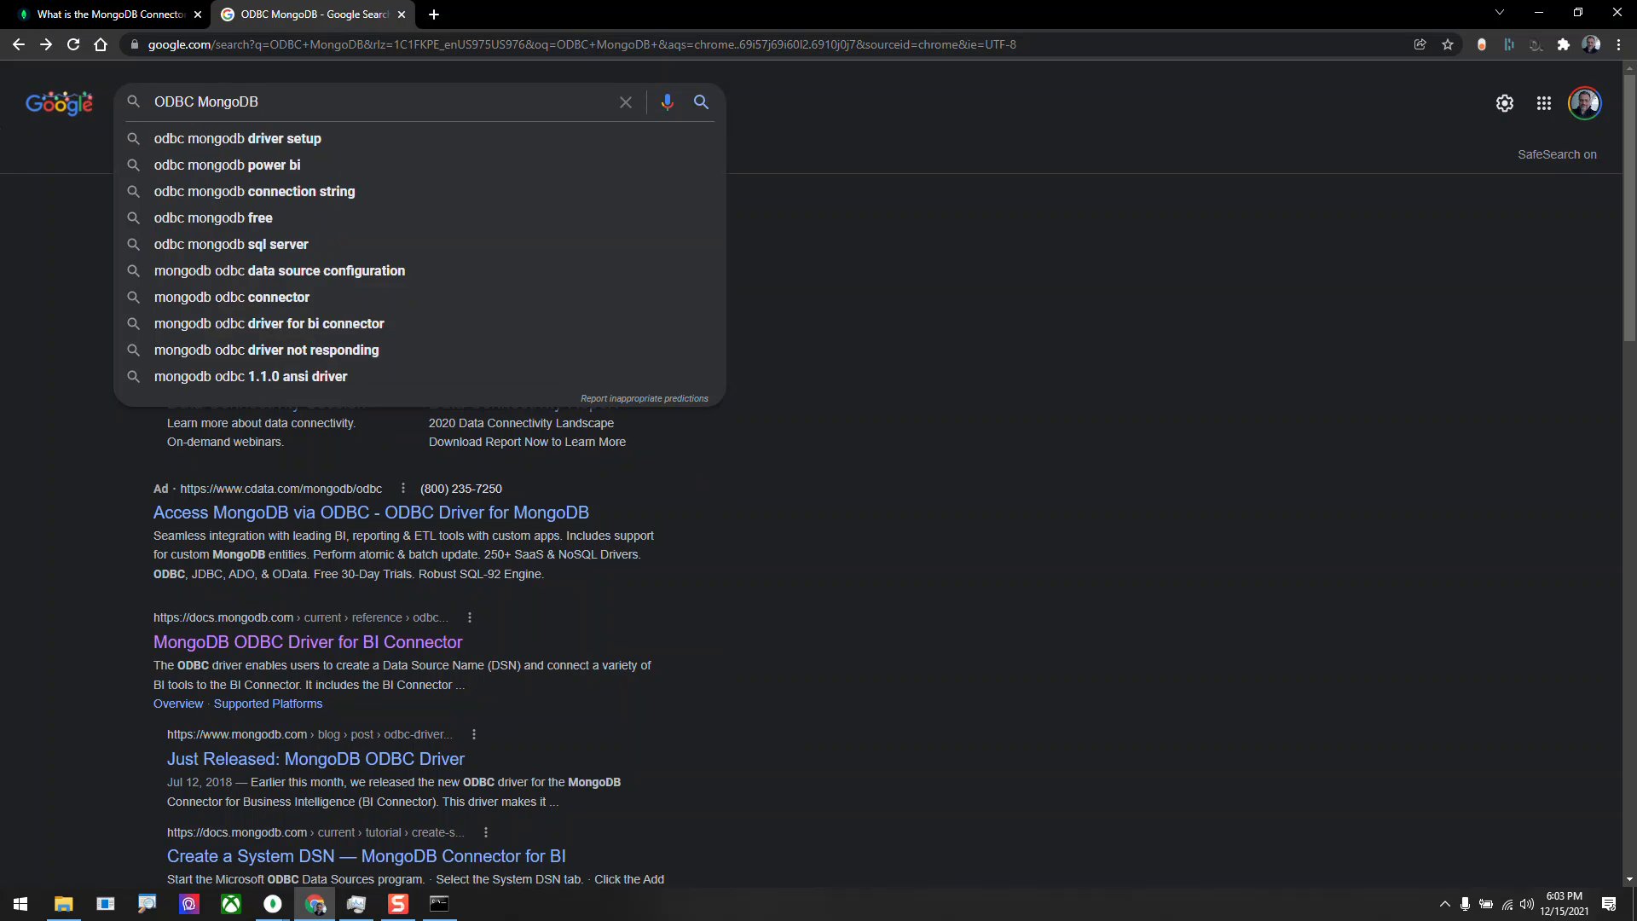
type("Driver")
key("Return")
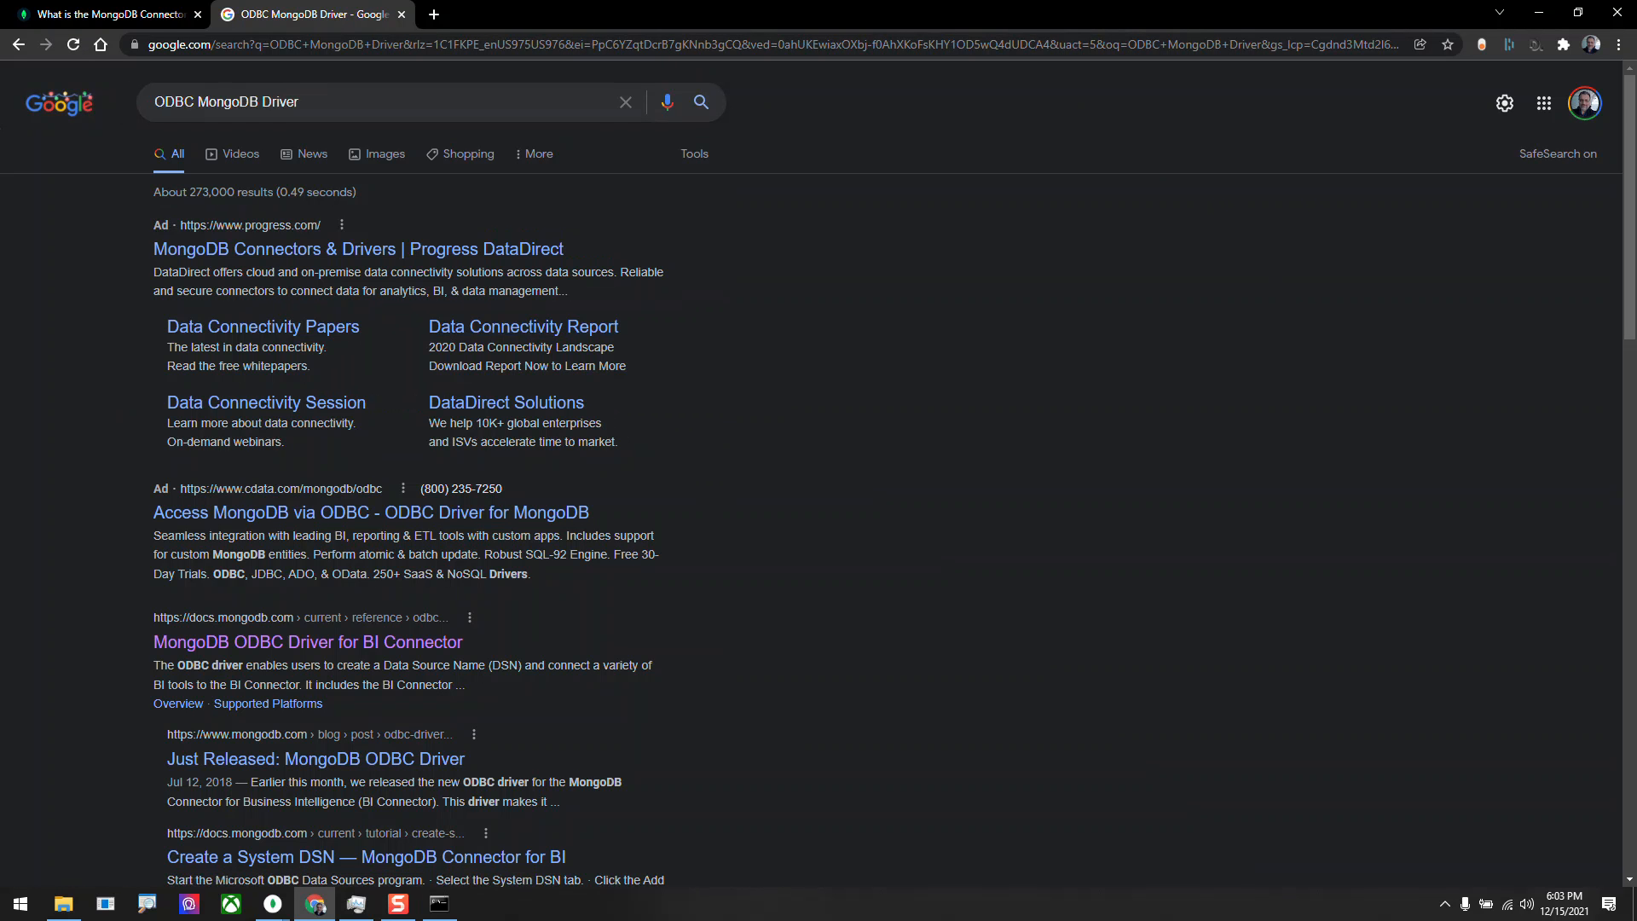
Look through the search results, open the mongodb/mongo-odbc-driver releases page on GitHub and go back from it.
scroll(341, 495, "down", 2)
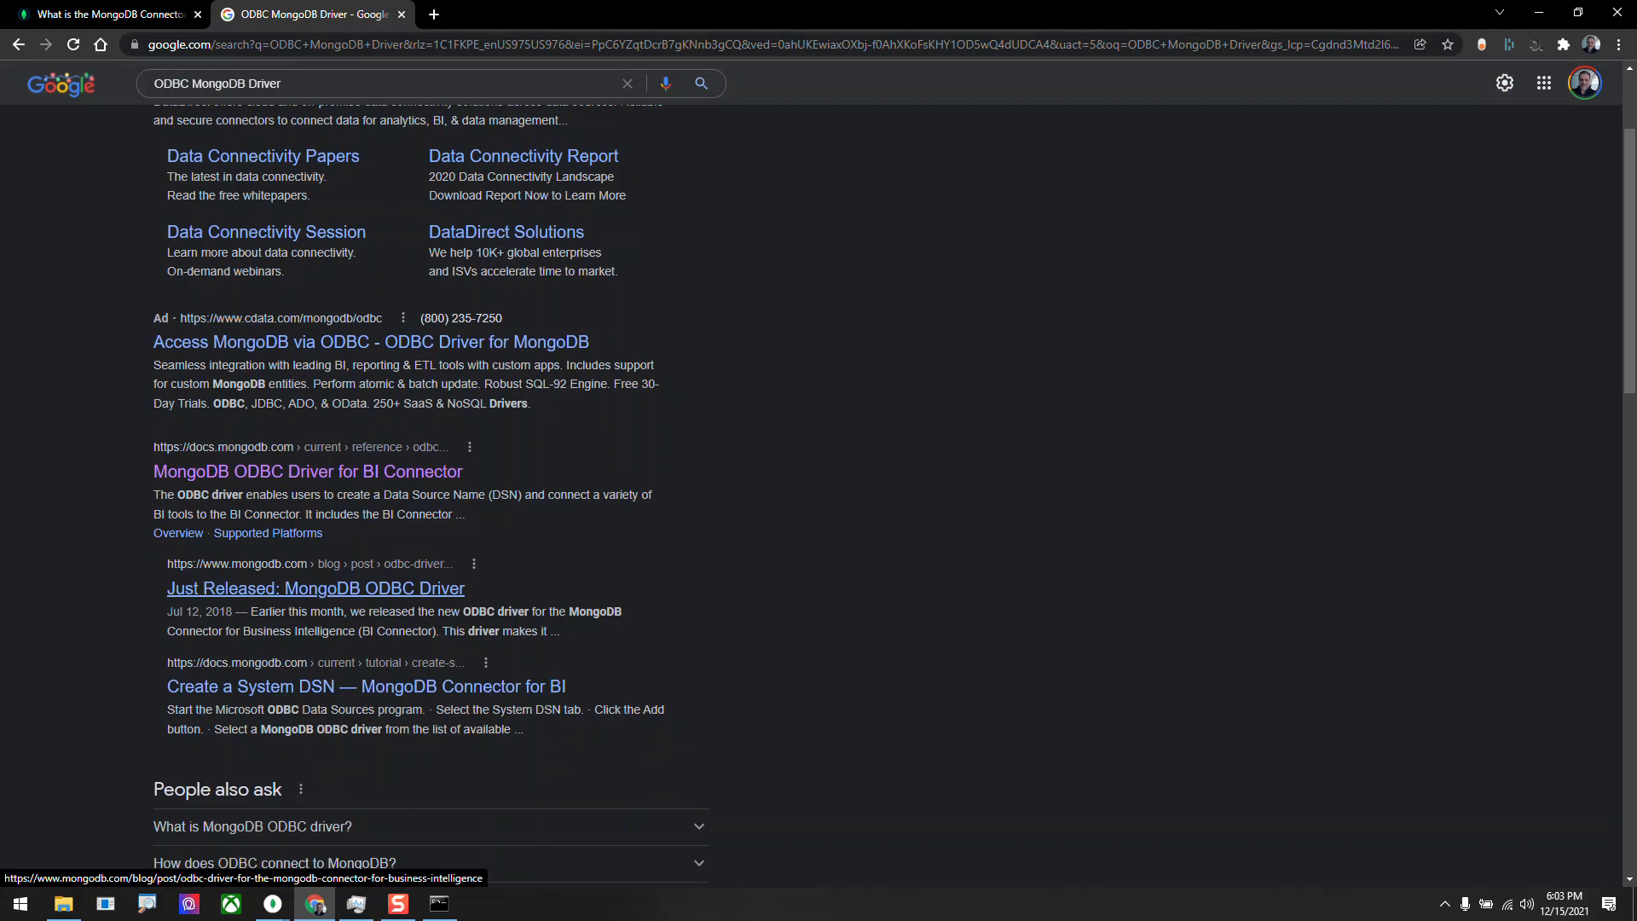
scroll(315, 593, "down", 2)
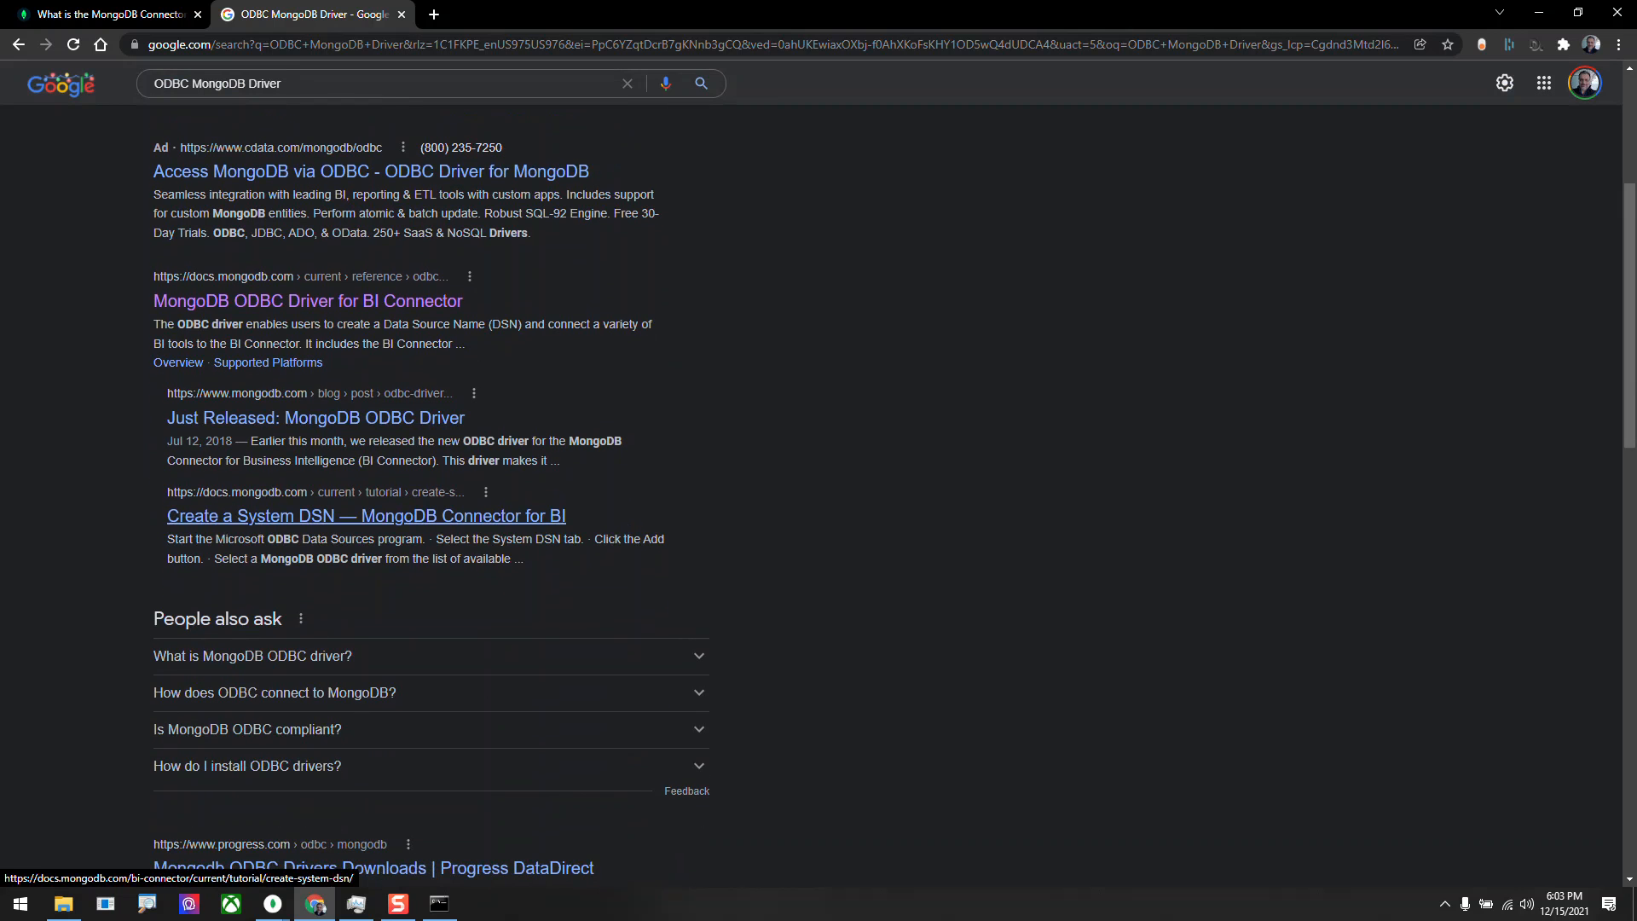
scroll(359, 516, "down", 2)
scroll(358, 346, "down", 2)
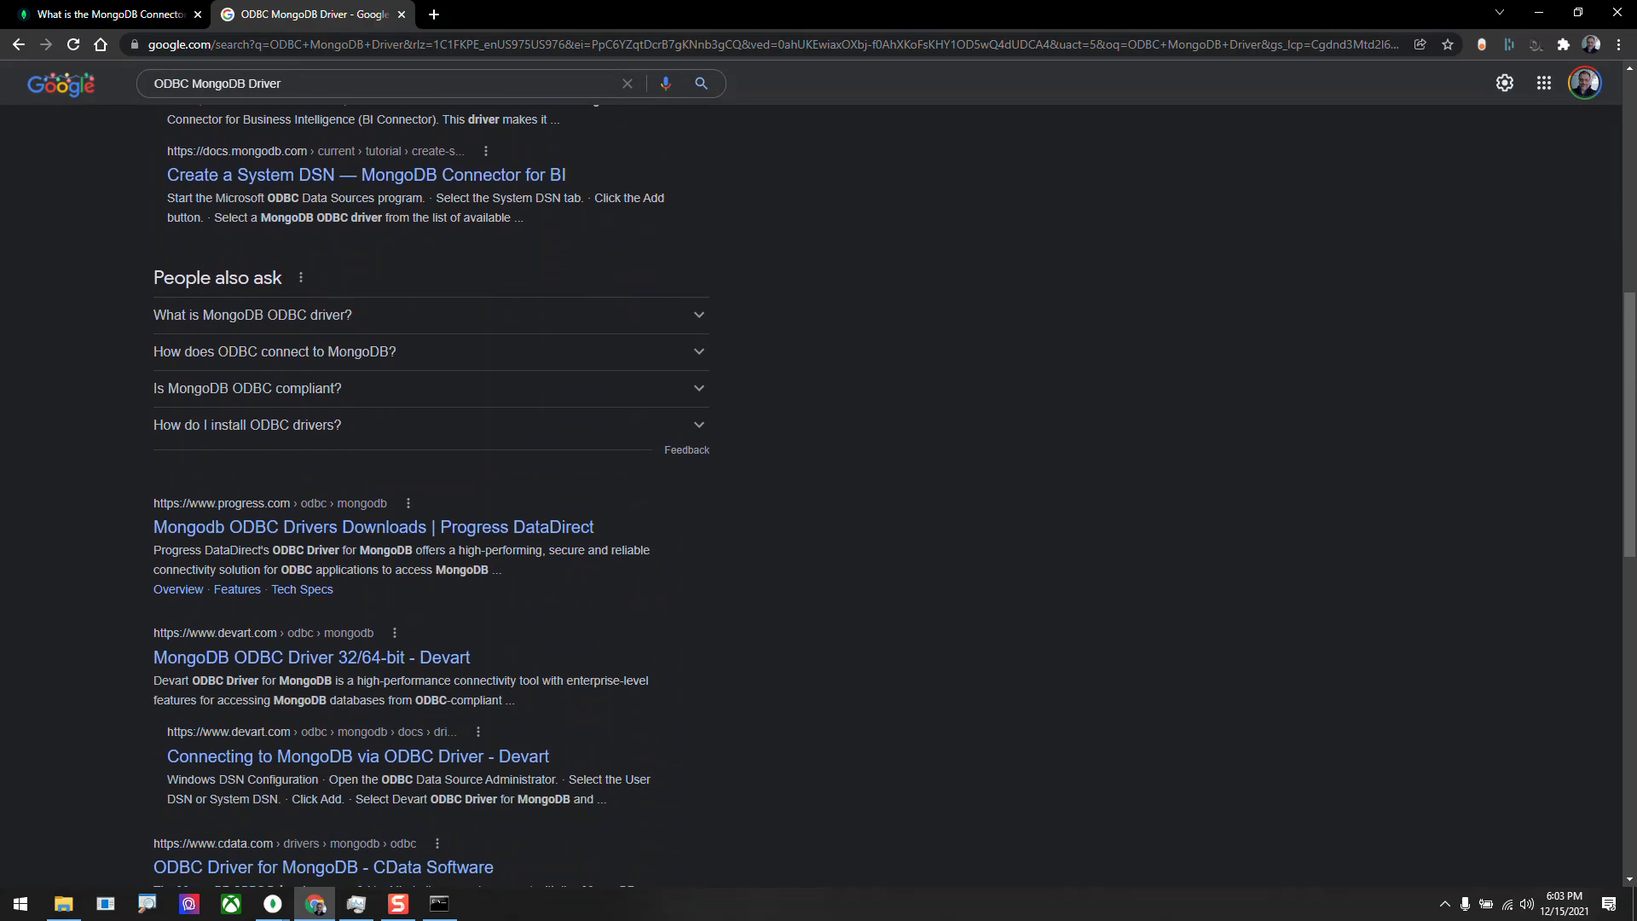
scroll(383, 599, "down", 5)
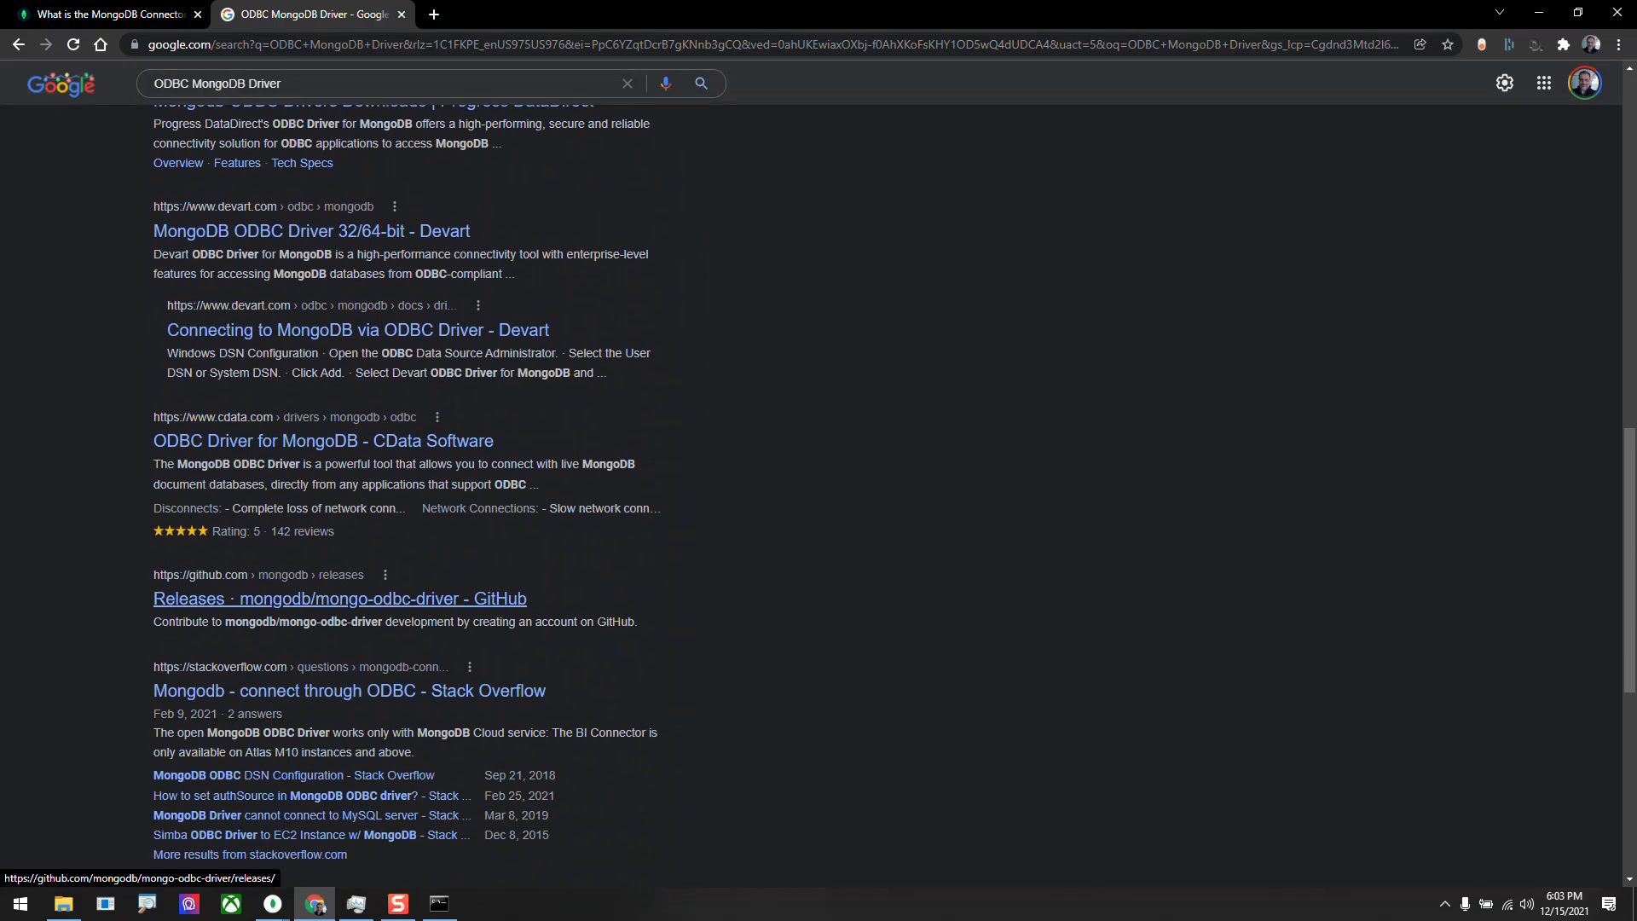
left_click(384, 599)
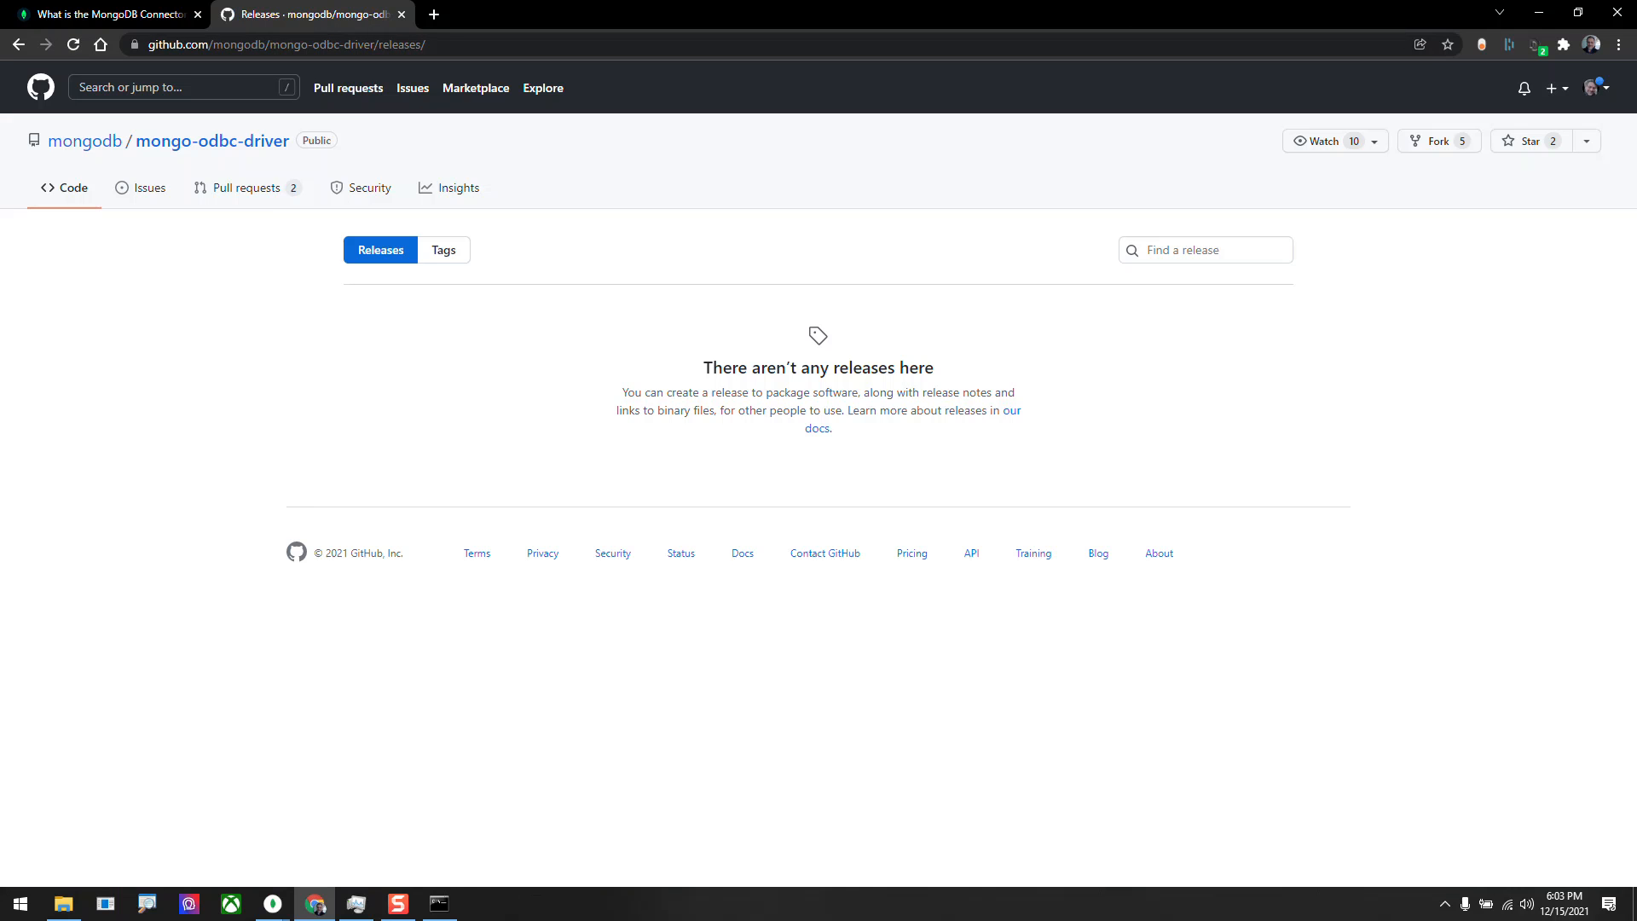
key("alt+Left")
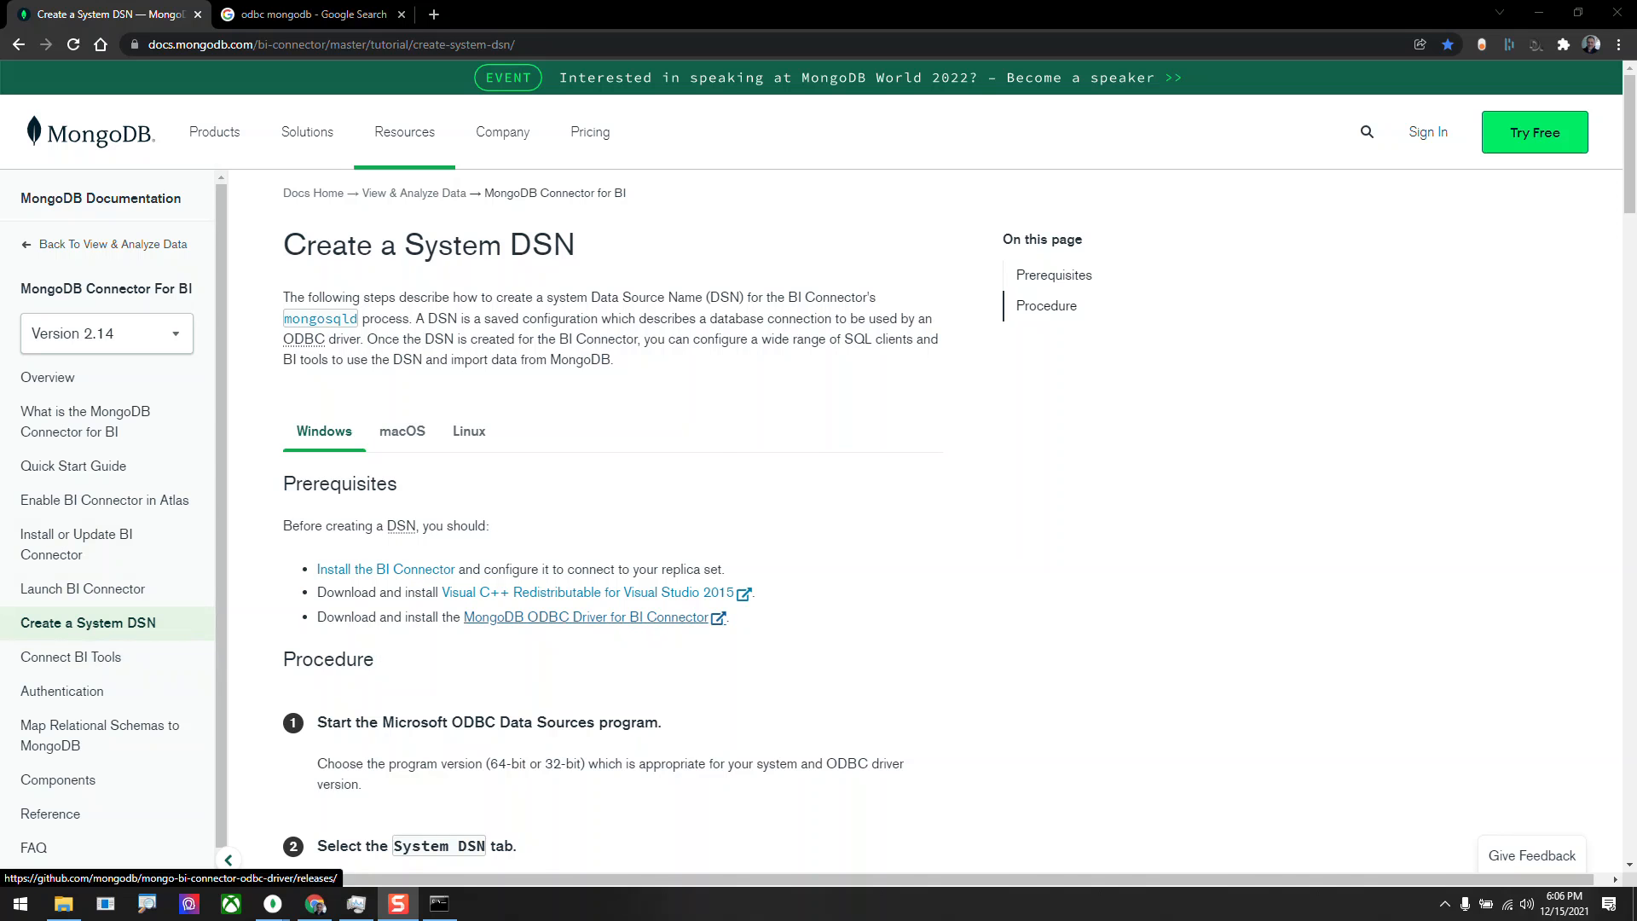
Open the GitHub releases of the MongoDB ODBC Driver for BI Connector from the Create a System DSN prerequisites.
left_click(589, 618)
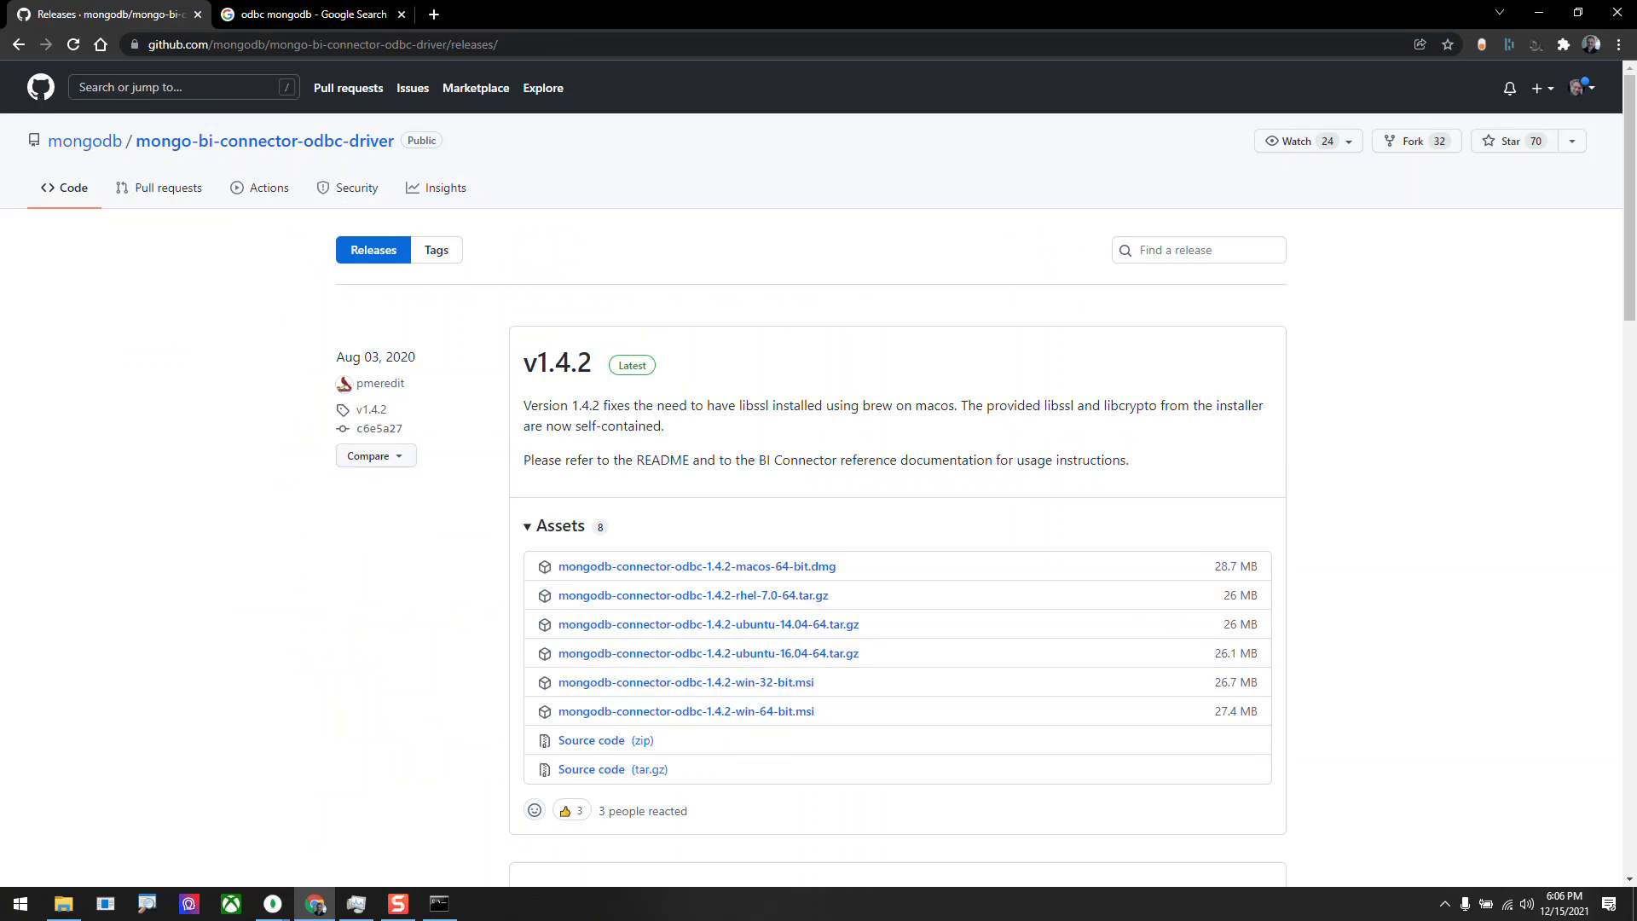
left_click(18, 44)
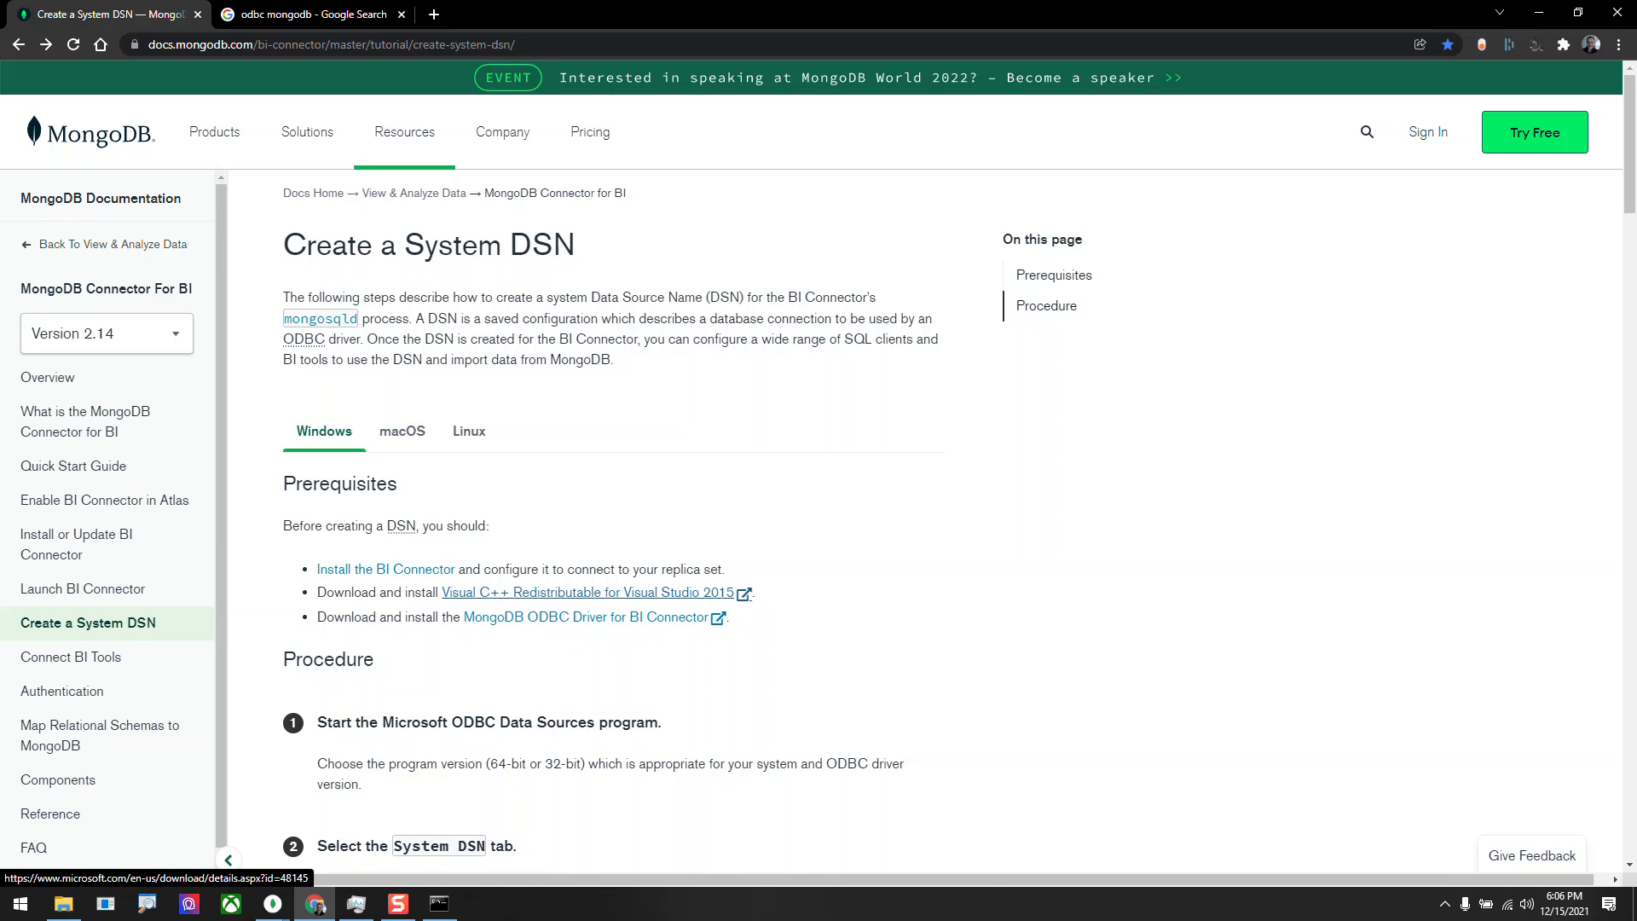
left_click(588, 616)
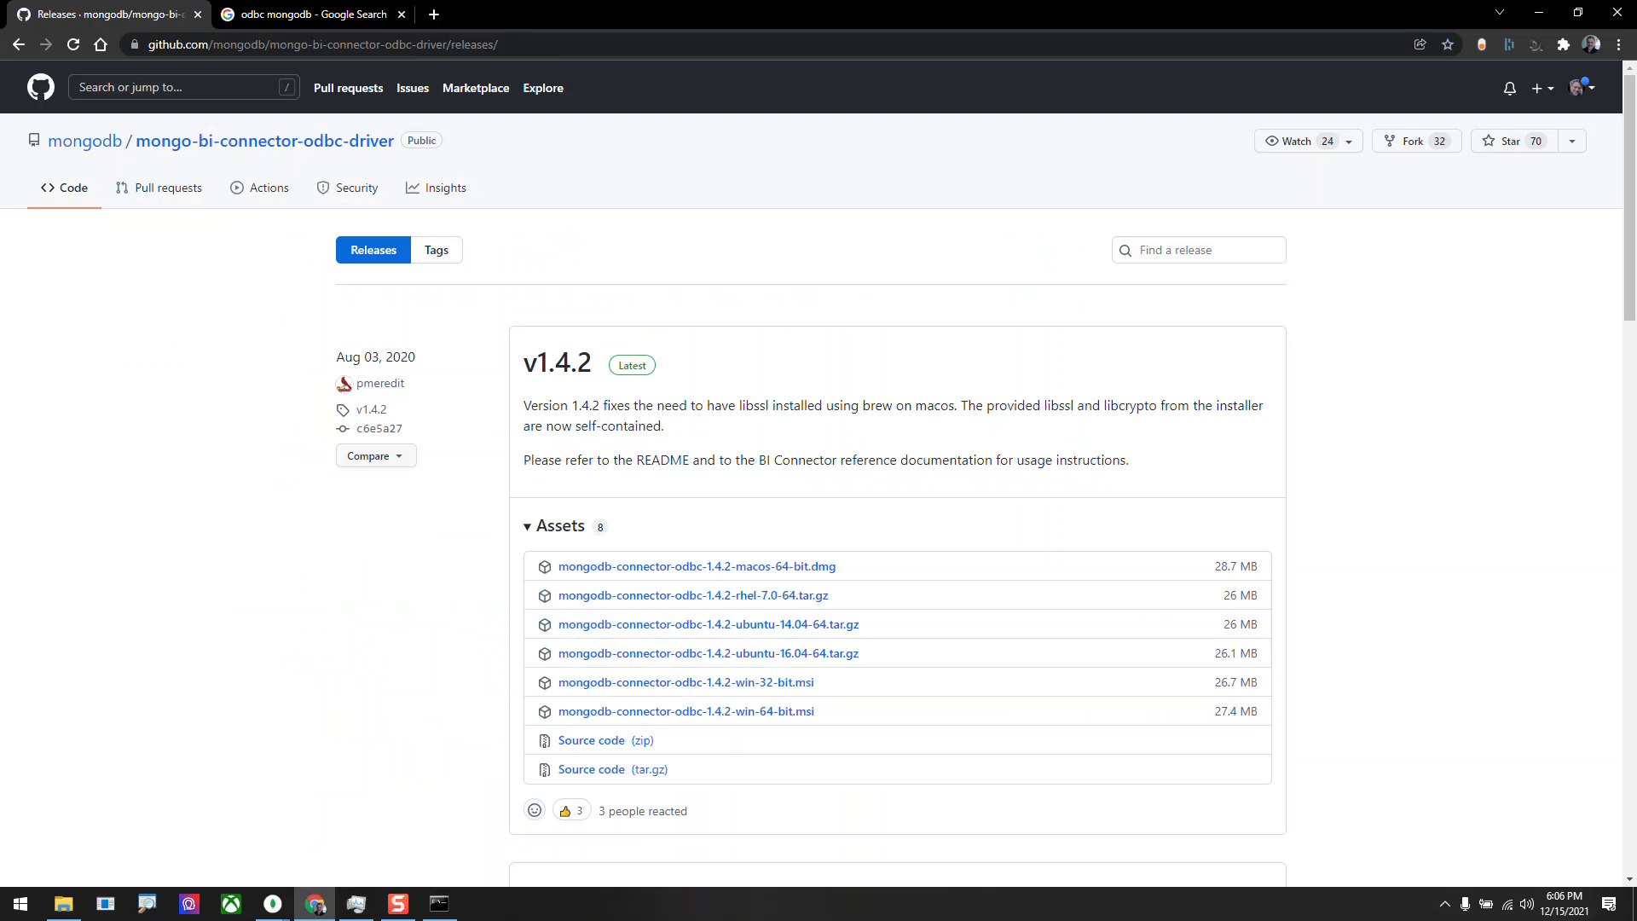
Download mongodb-connector-odbc-1.4.2-win-64-bit.msi from the v1.4.2 release and save it in the Downloads folder.
scroll(819, 473, "down", 2)
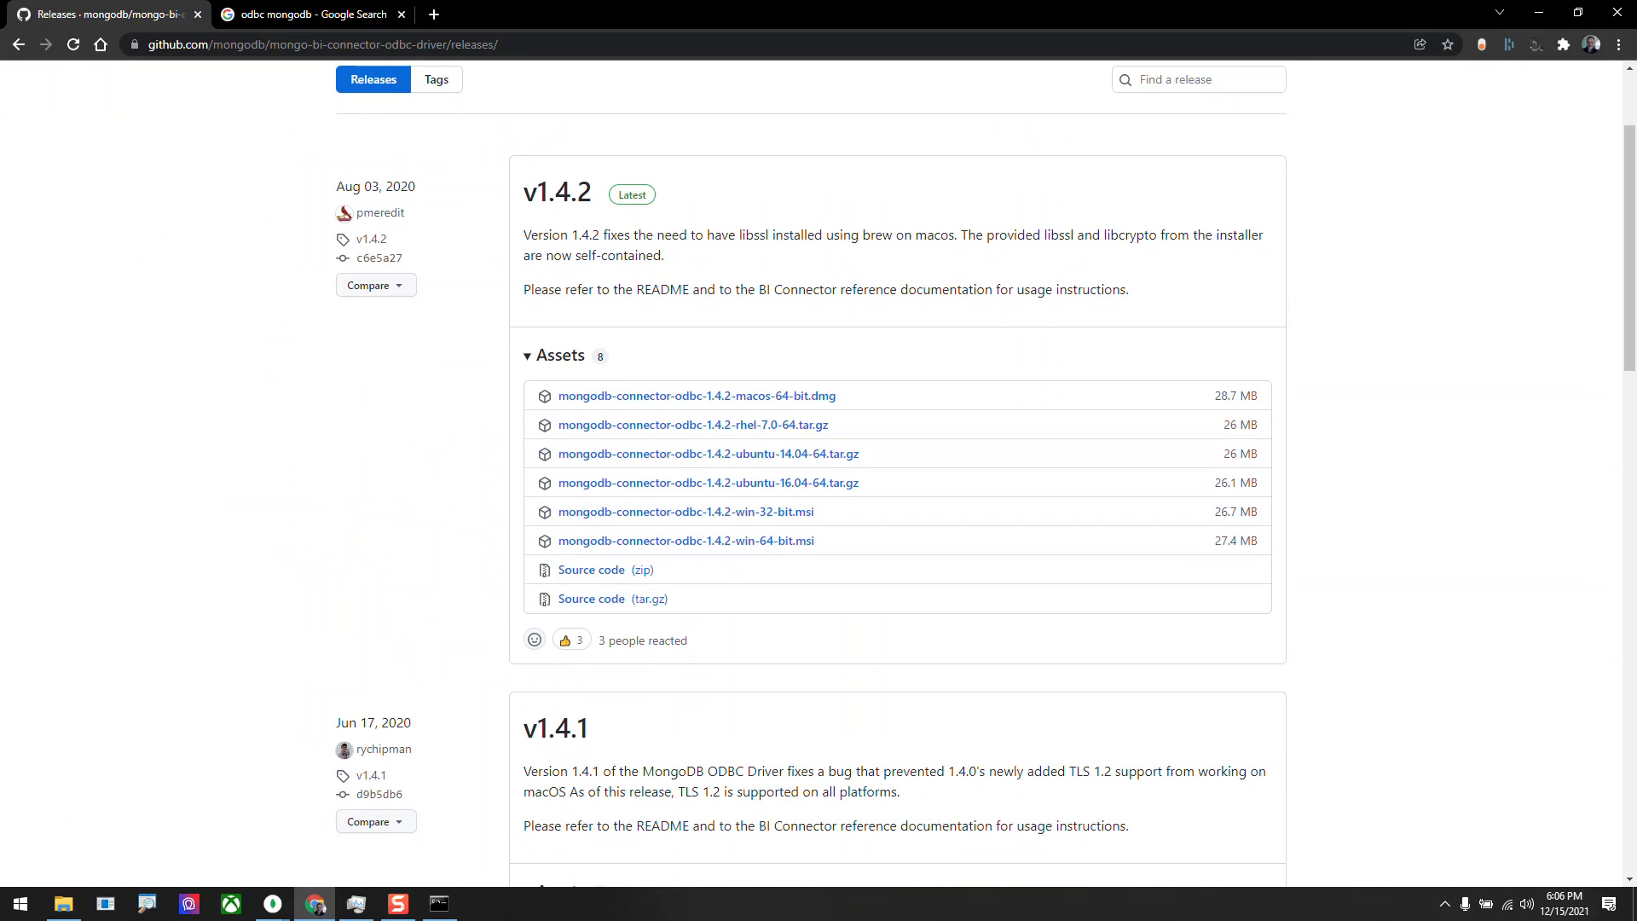
left_click(687, 541)
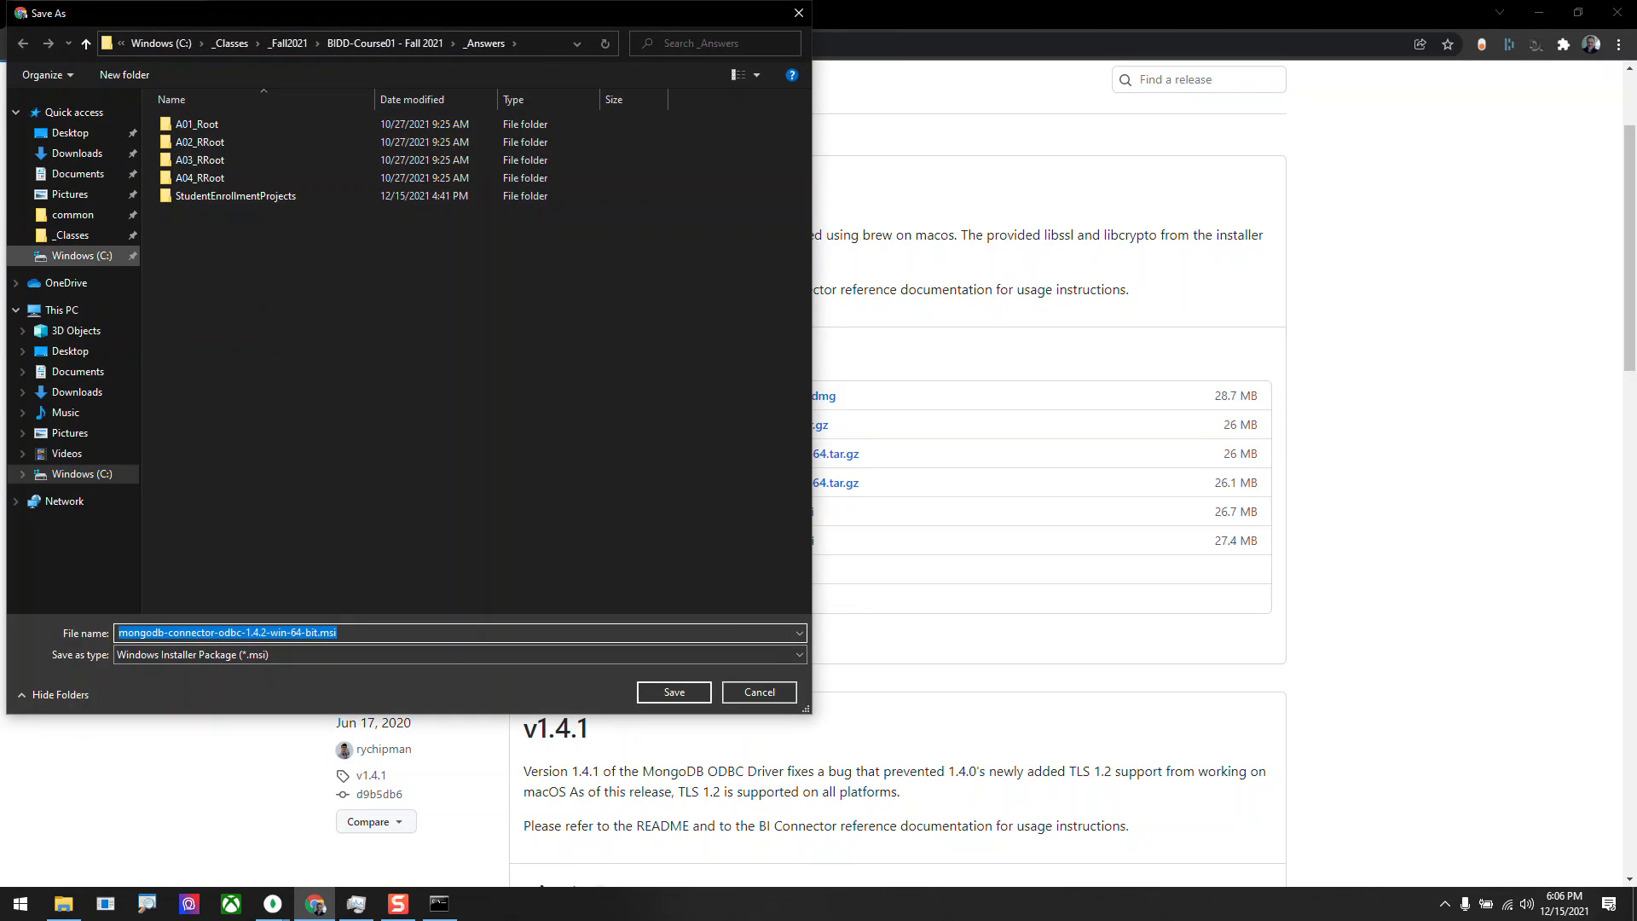
left_click(77, 153)
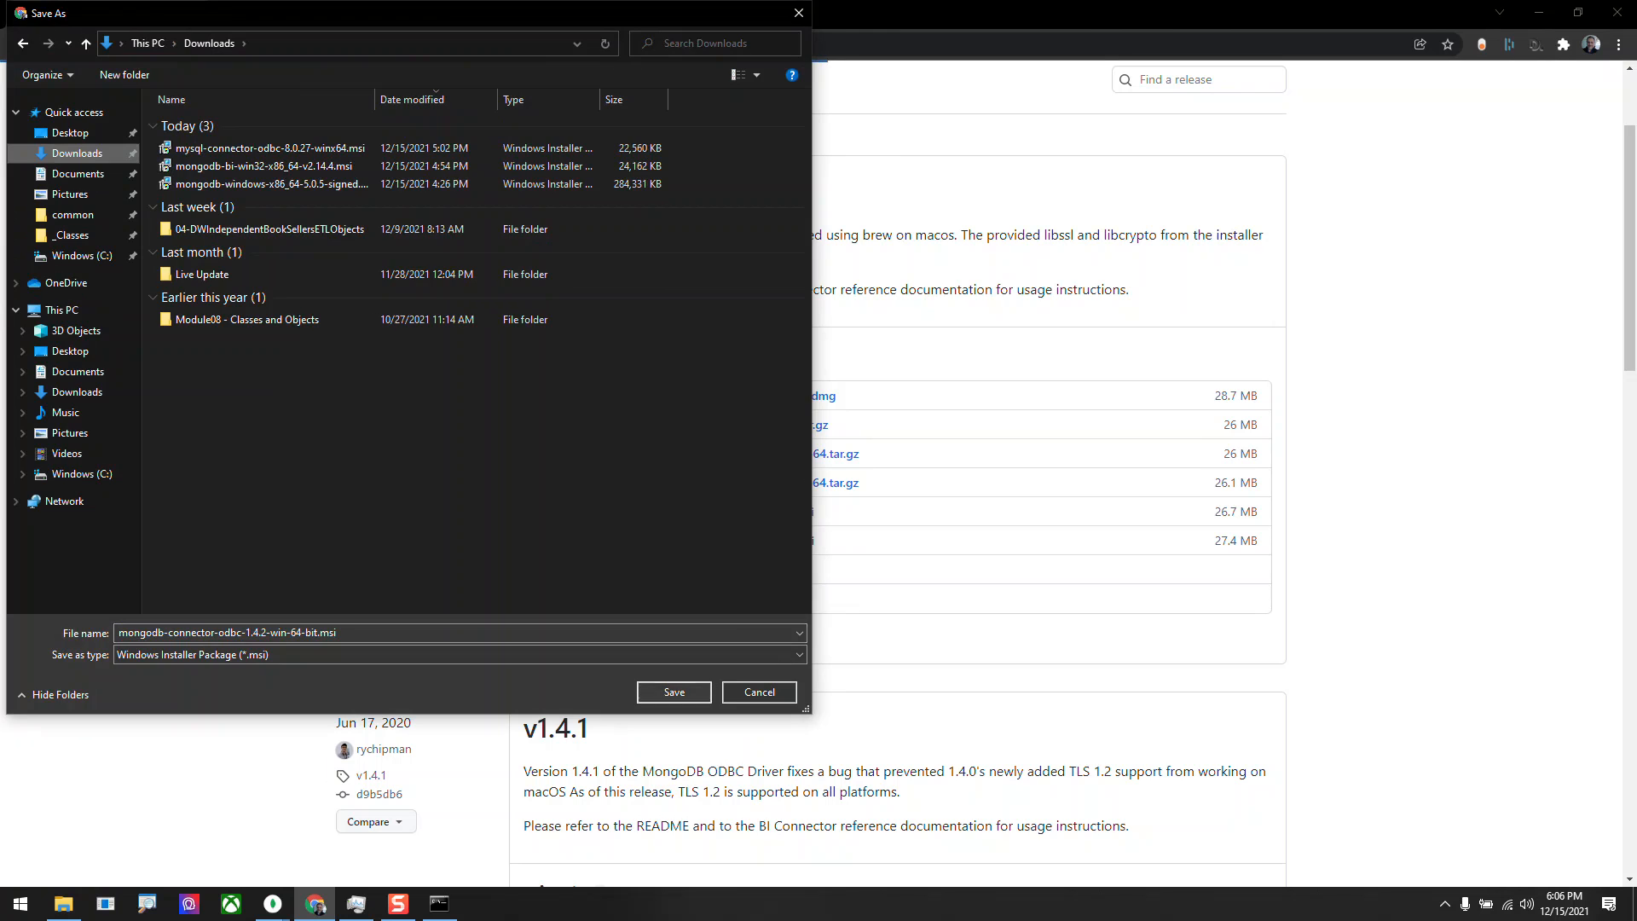
left_click(675, 691)
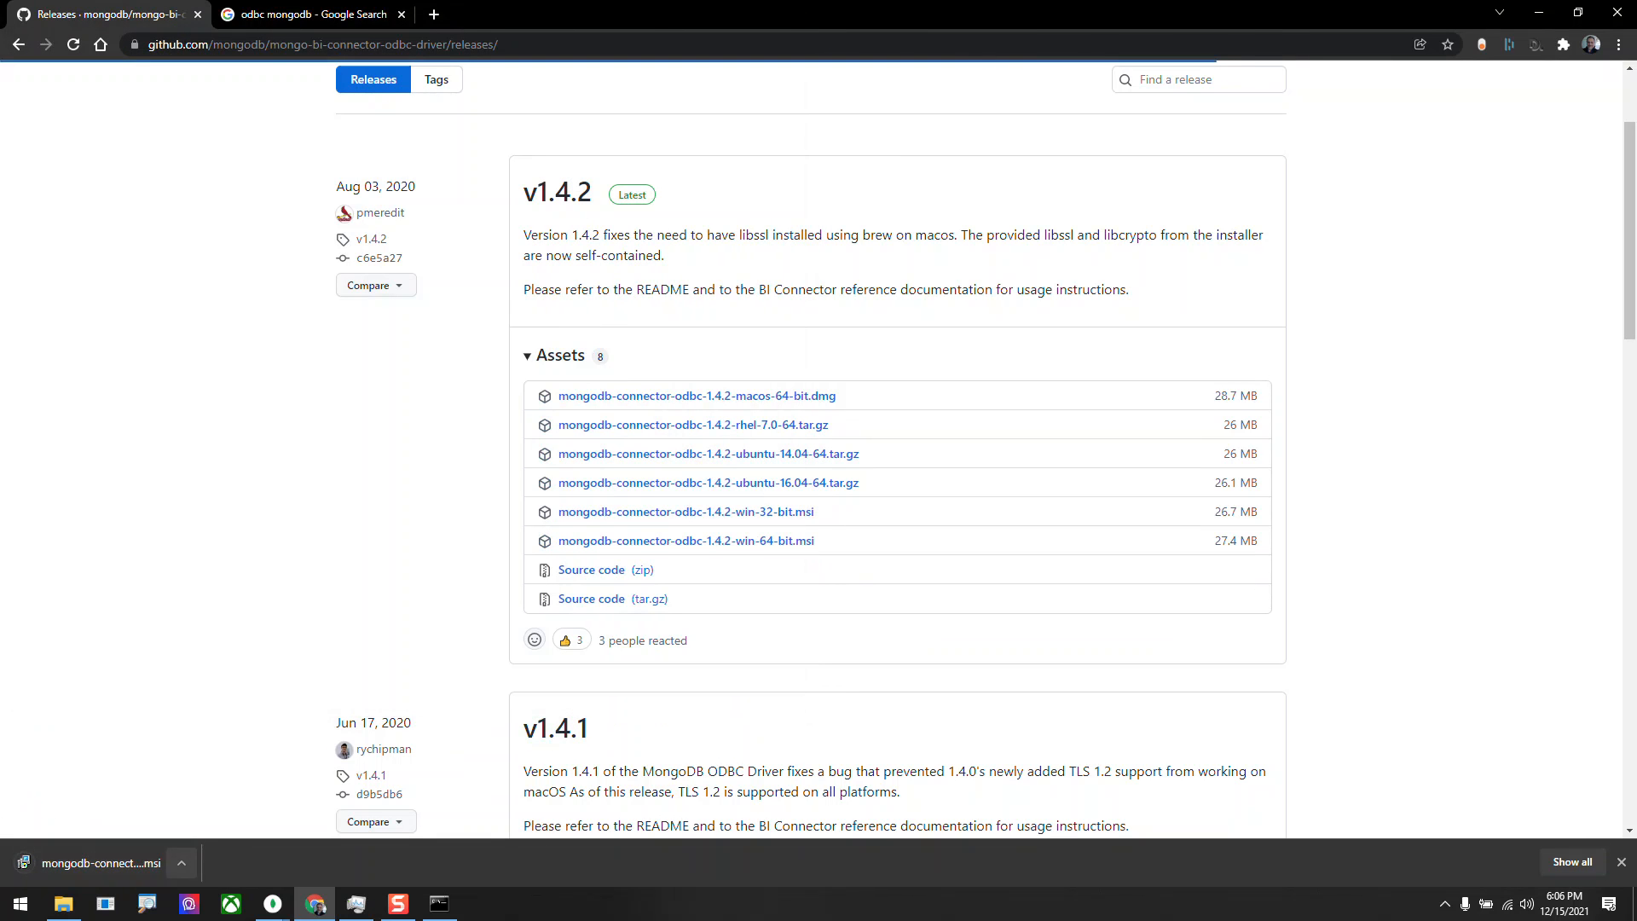
Run the downloaded MongoDB ODBC 1.4.2 installer, accept the license agreement and complete the installation.
left_click(182, 863)
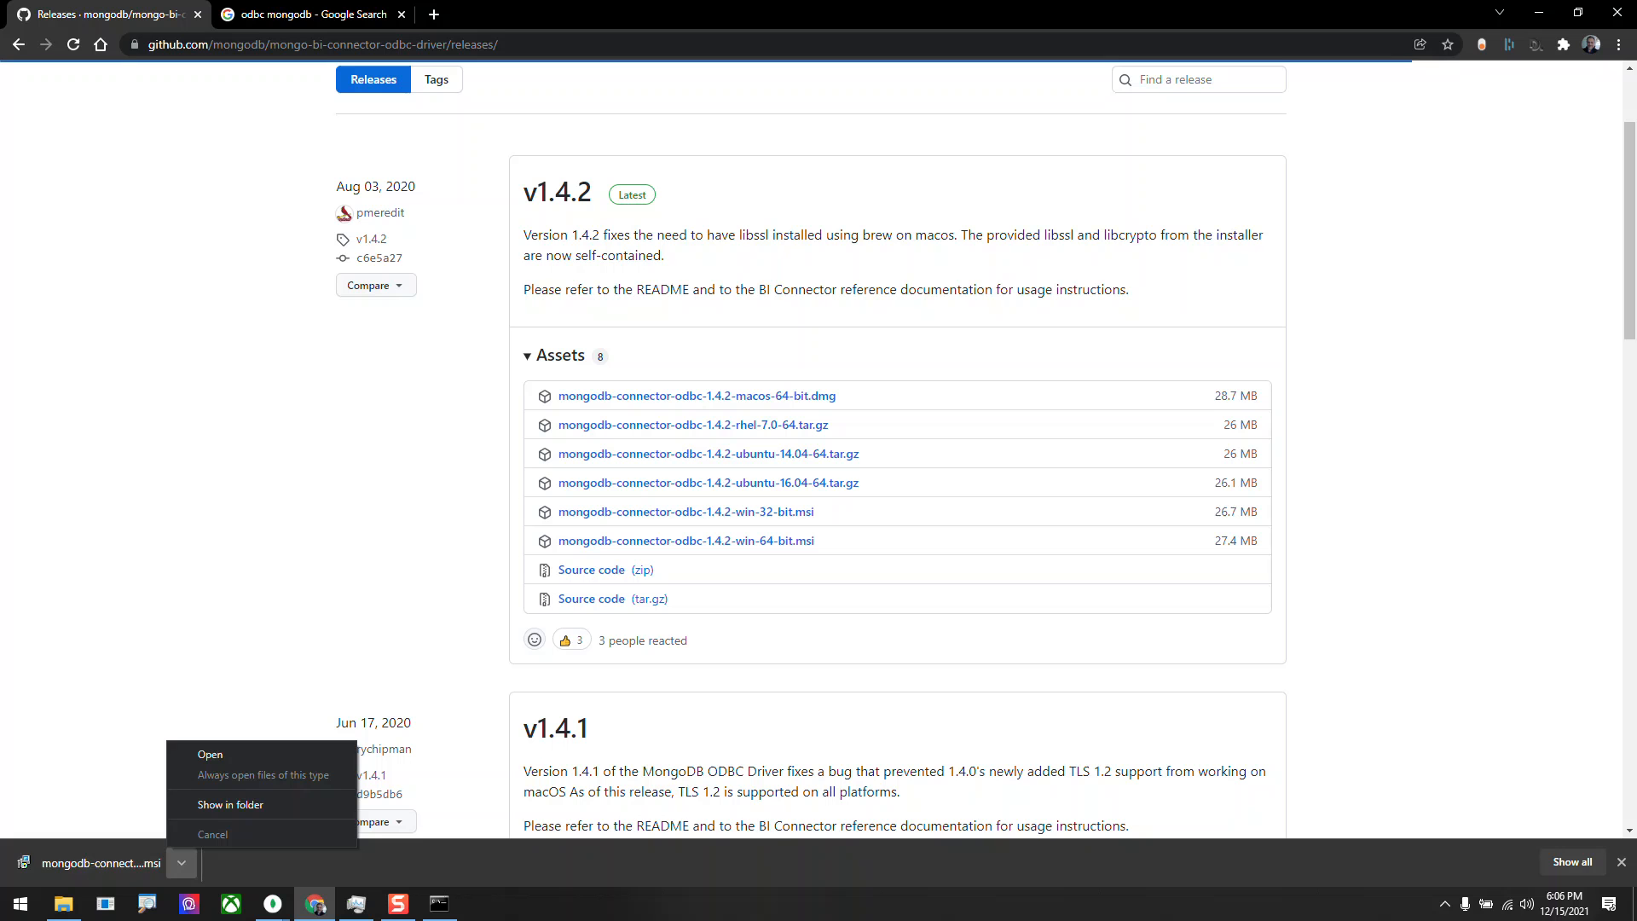
left_click(128, 863)
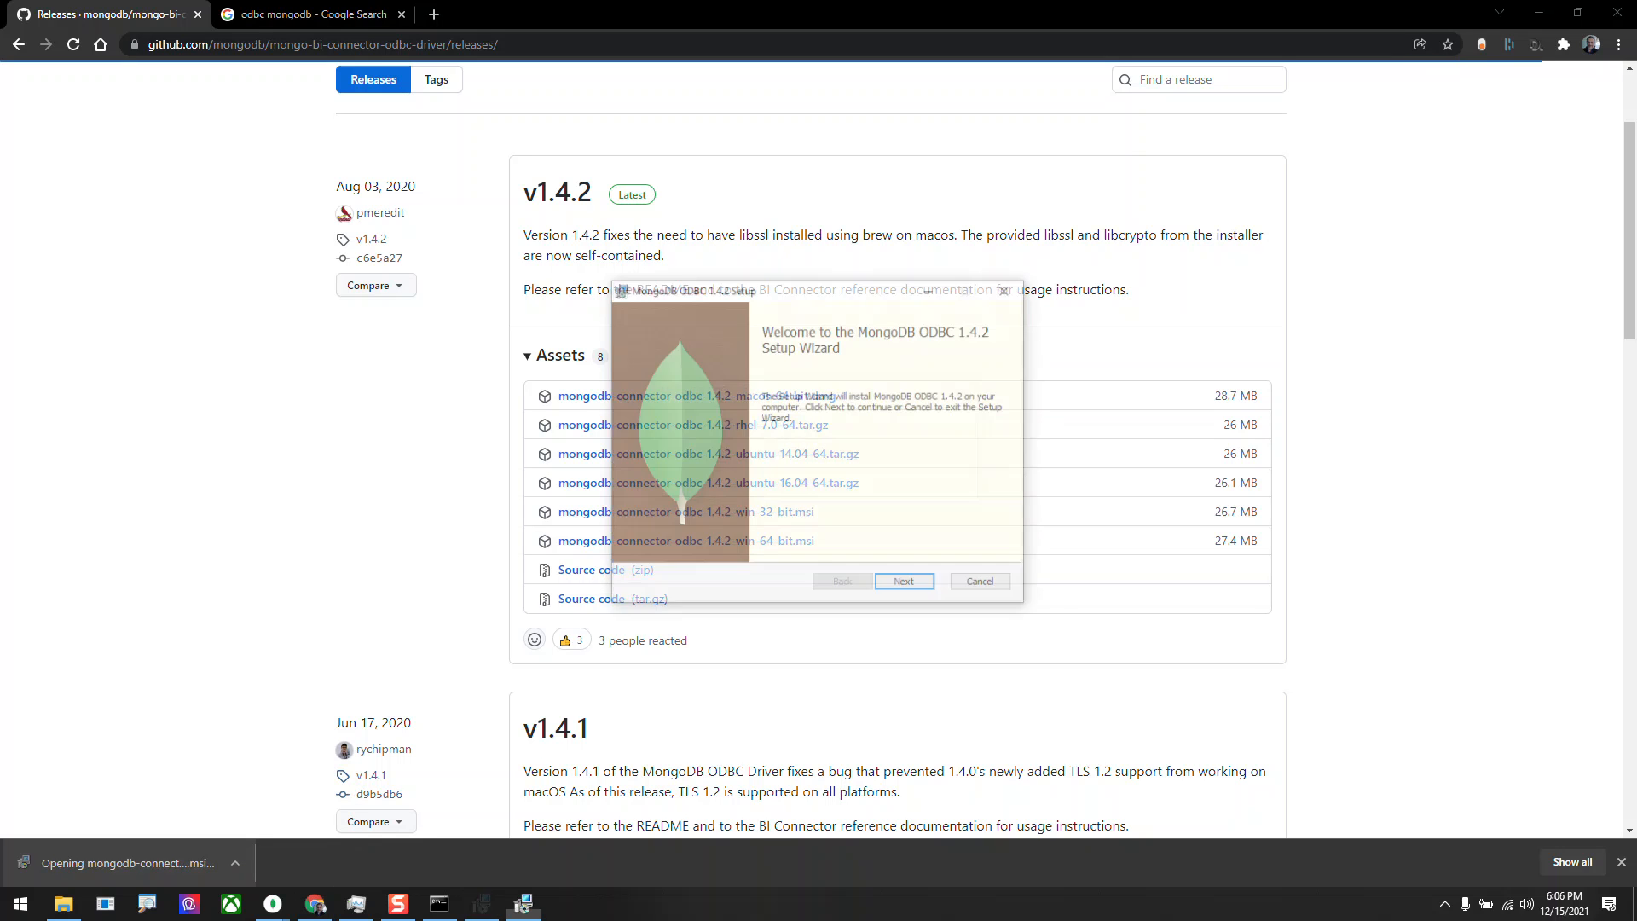
key("Return")
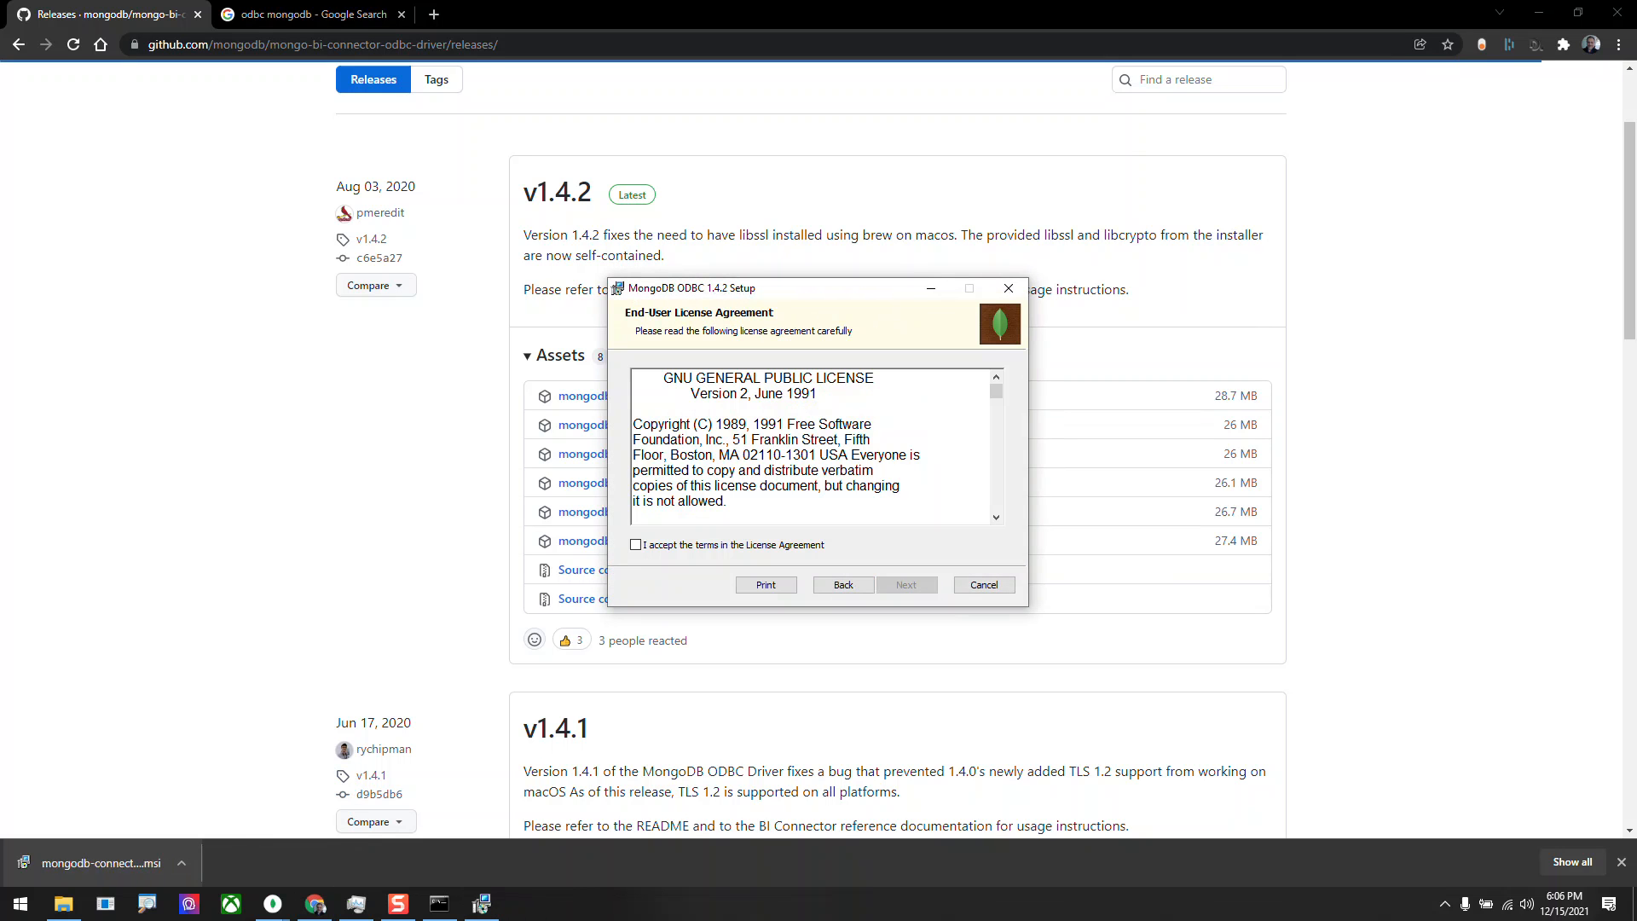
key("alt+a")
key("Return")
key("Return")
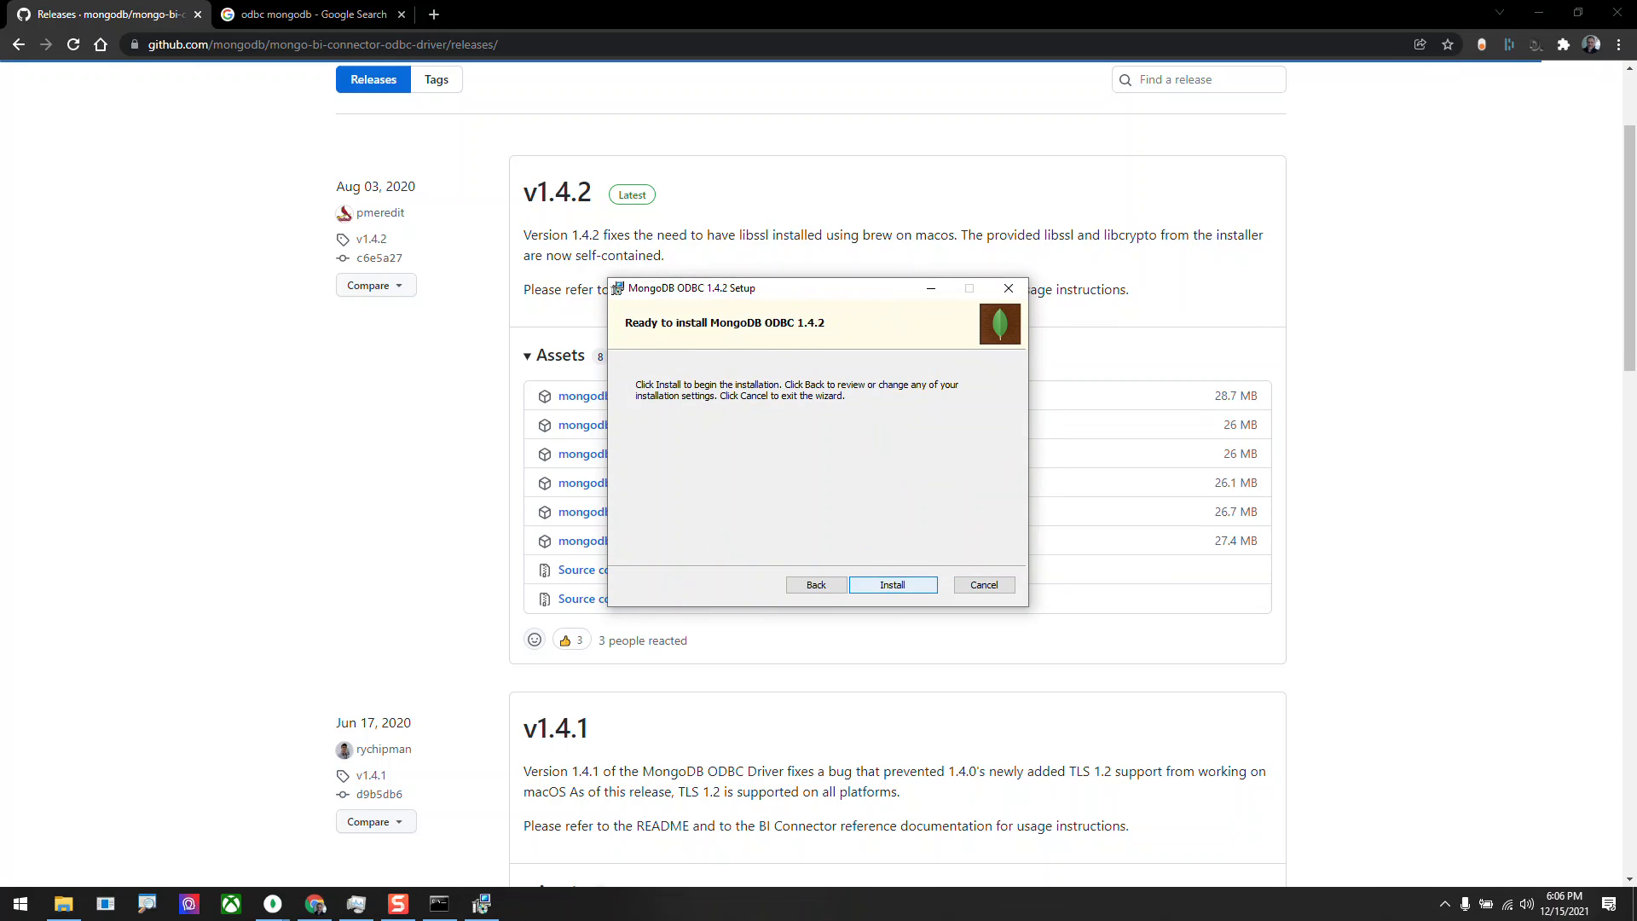
key("Return")
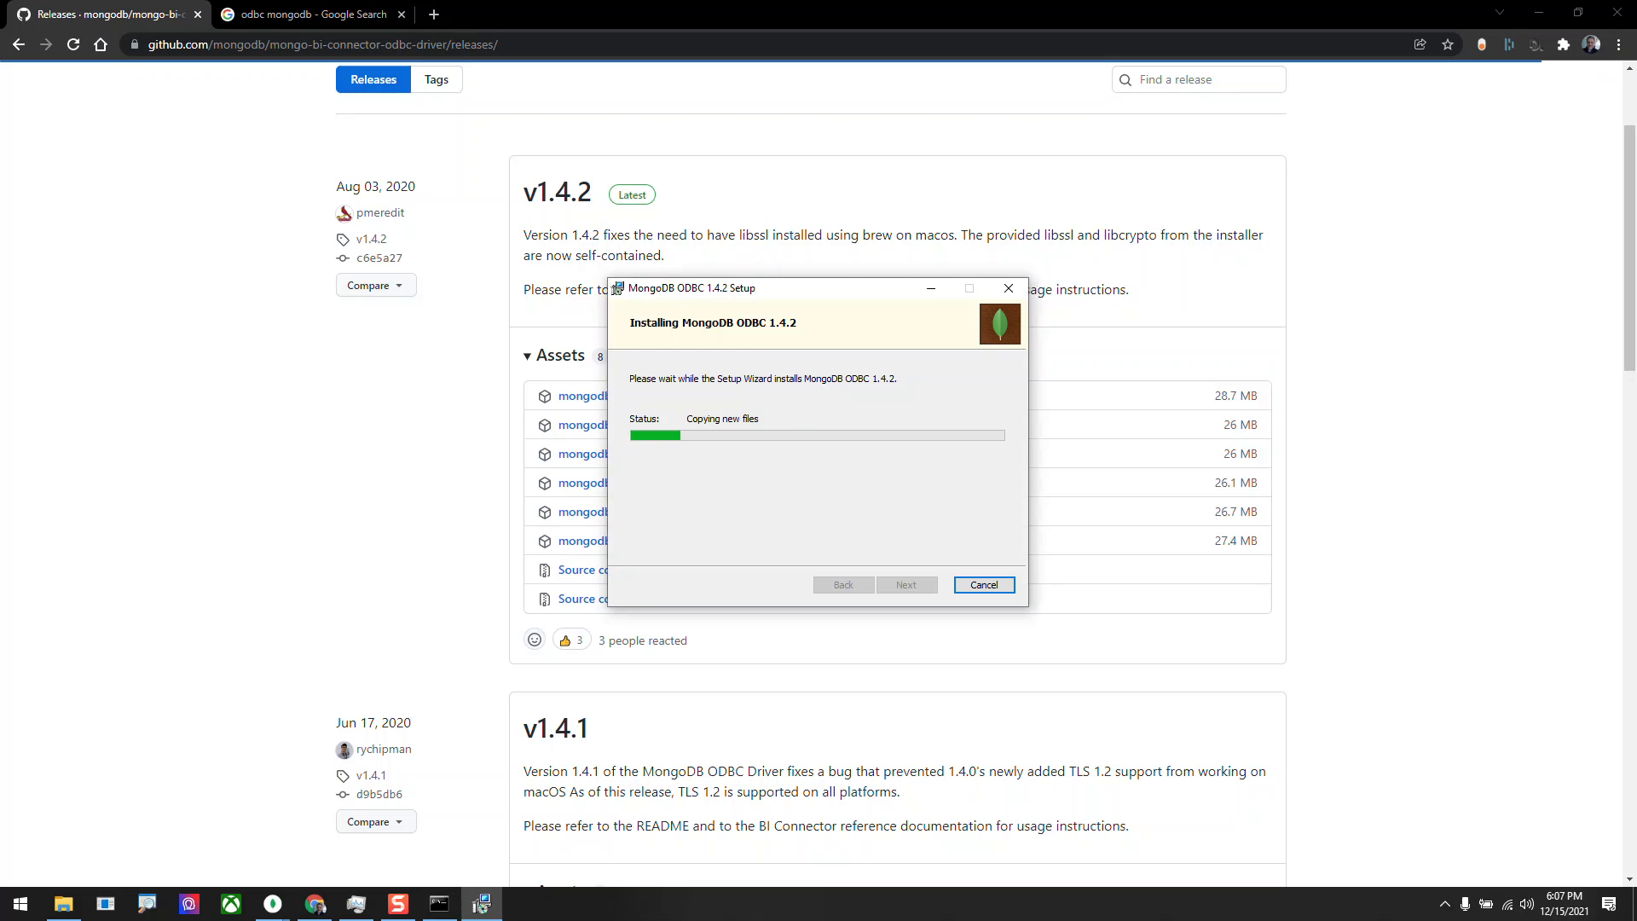
key("Return")
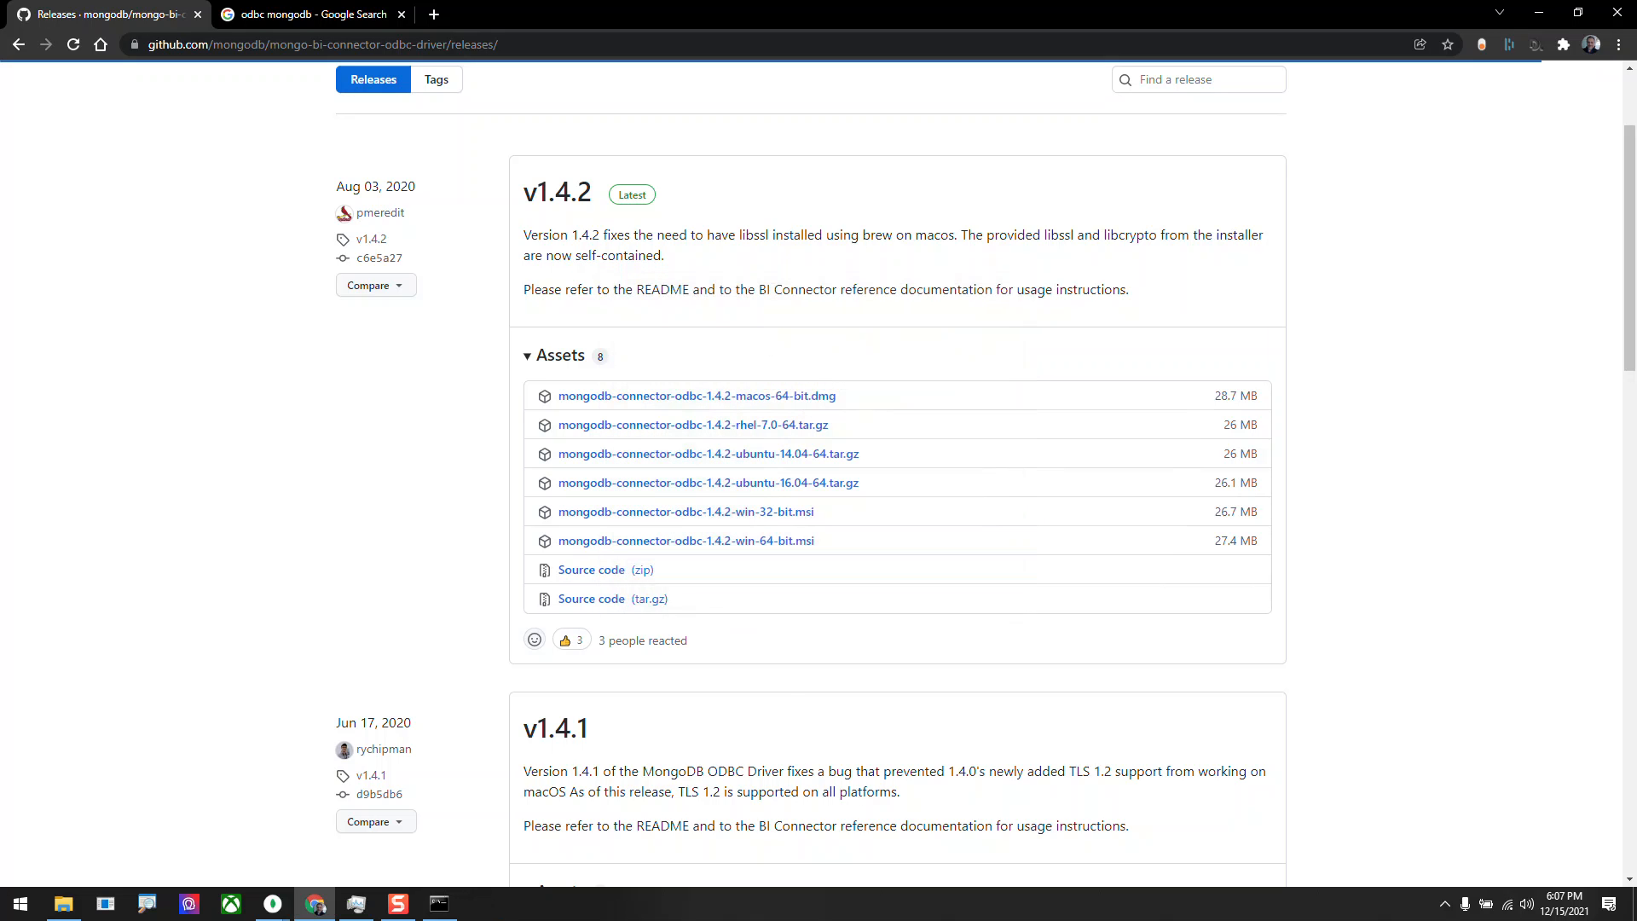
Open the 64-bit version of Windows ODBC Data Sources.
key("super")
type("odbc")
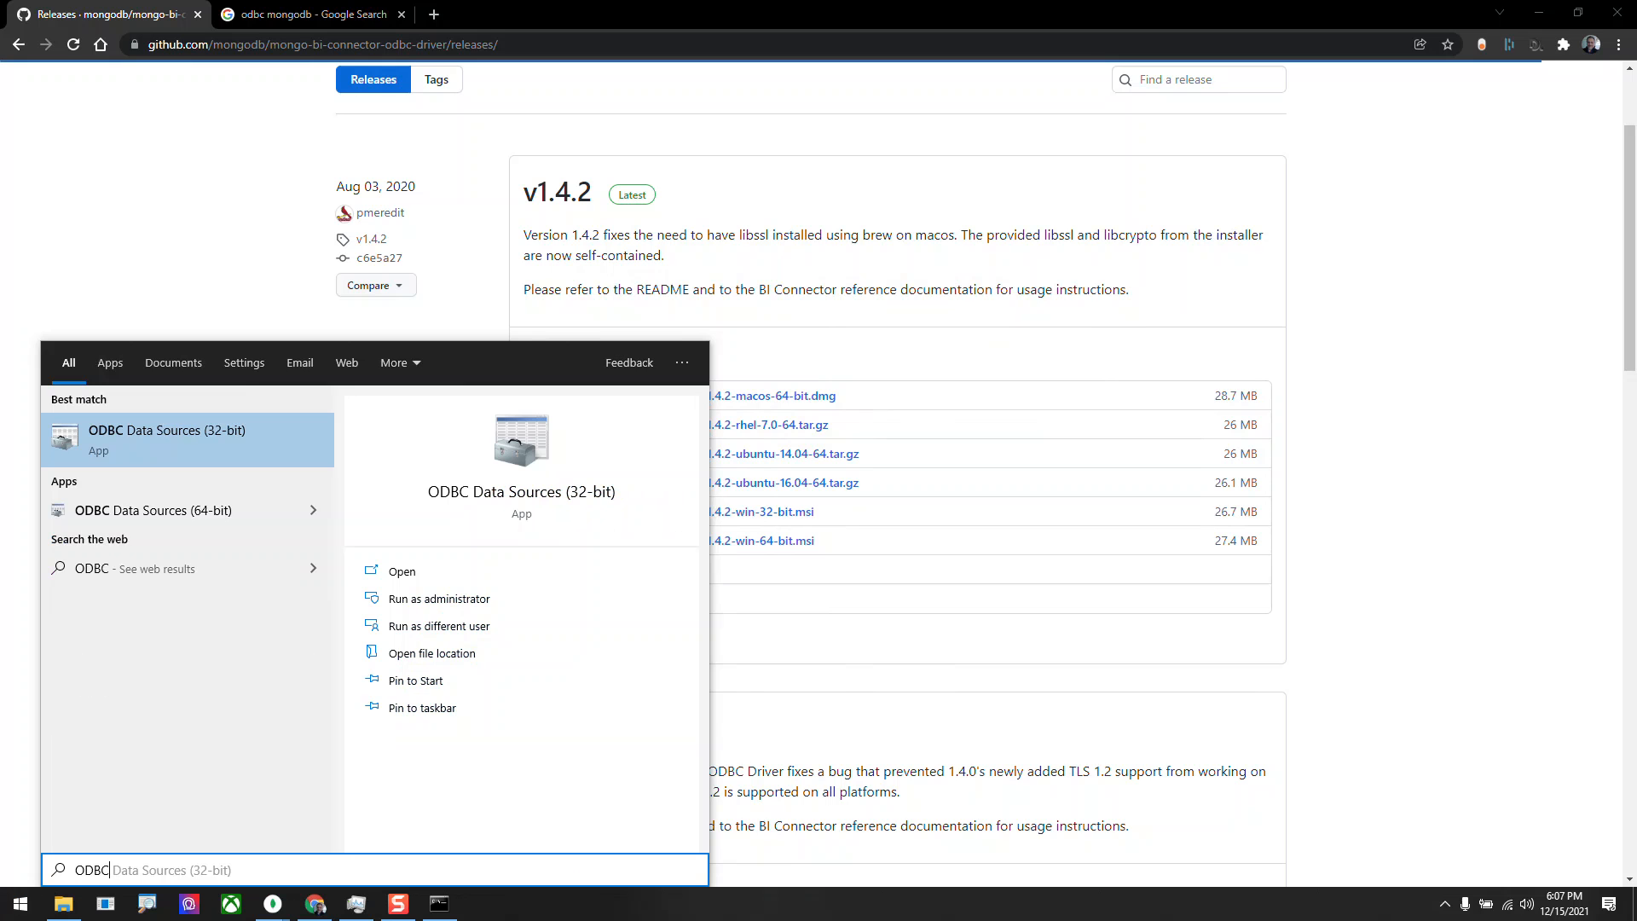
left_click(154, 511)
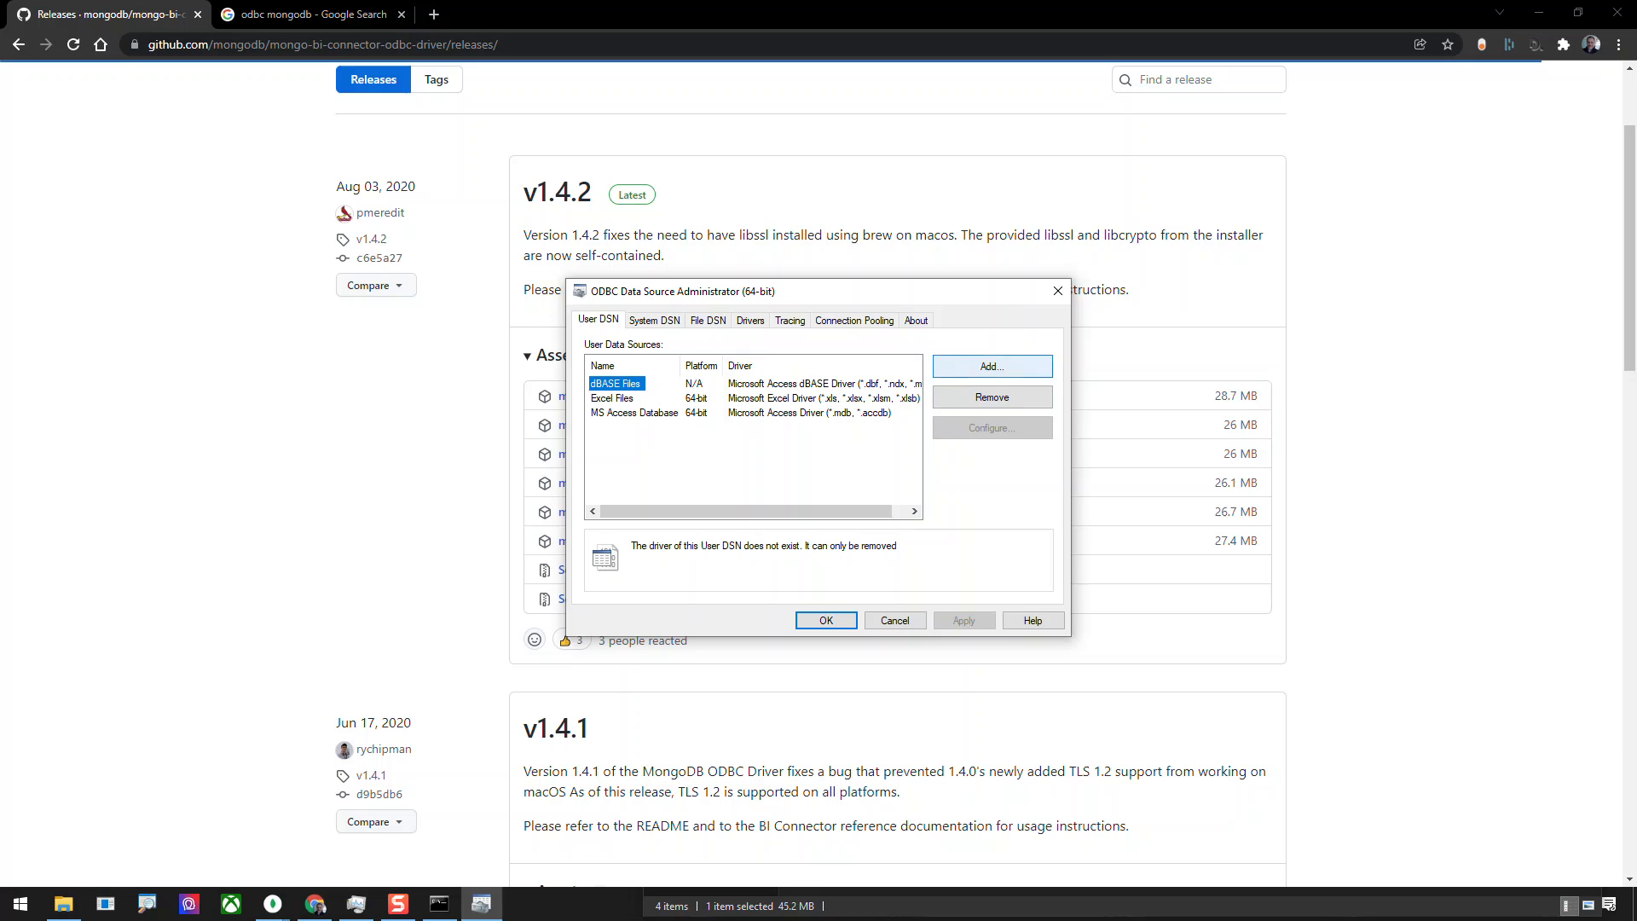
Add a user data source based on the MongoDB ODBC 1.4.2 Unicode Driver.
left_click(992, 365)
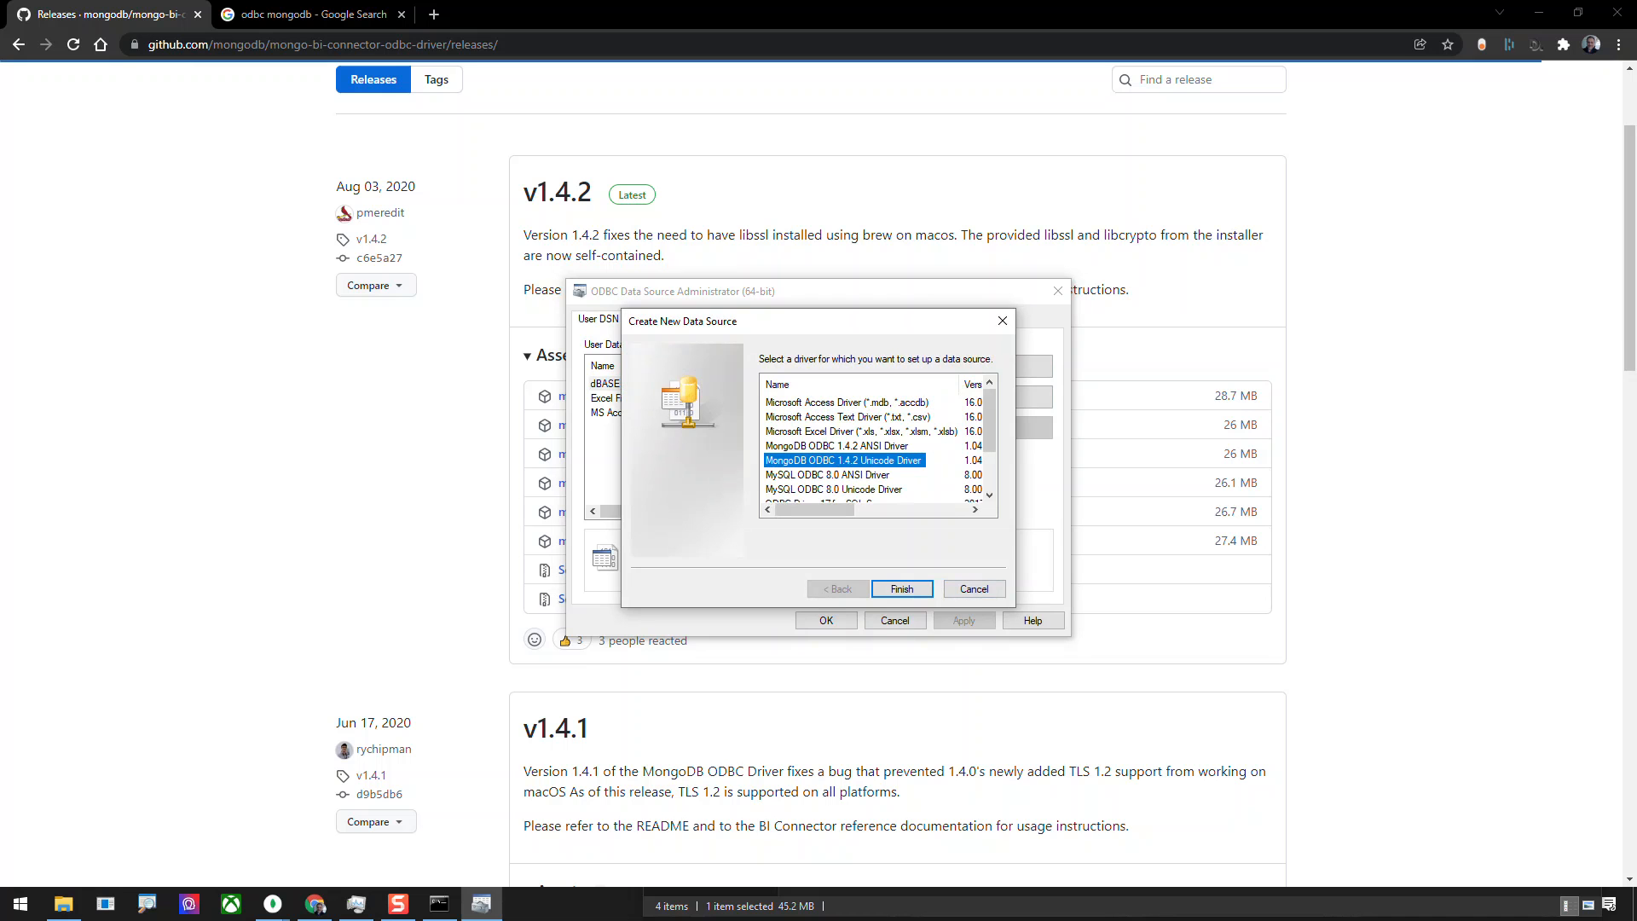
scroll(990, 435, "down", 2)
scroll(862, 443, "up", 1)
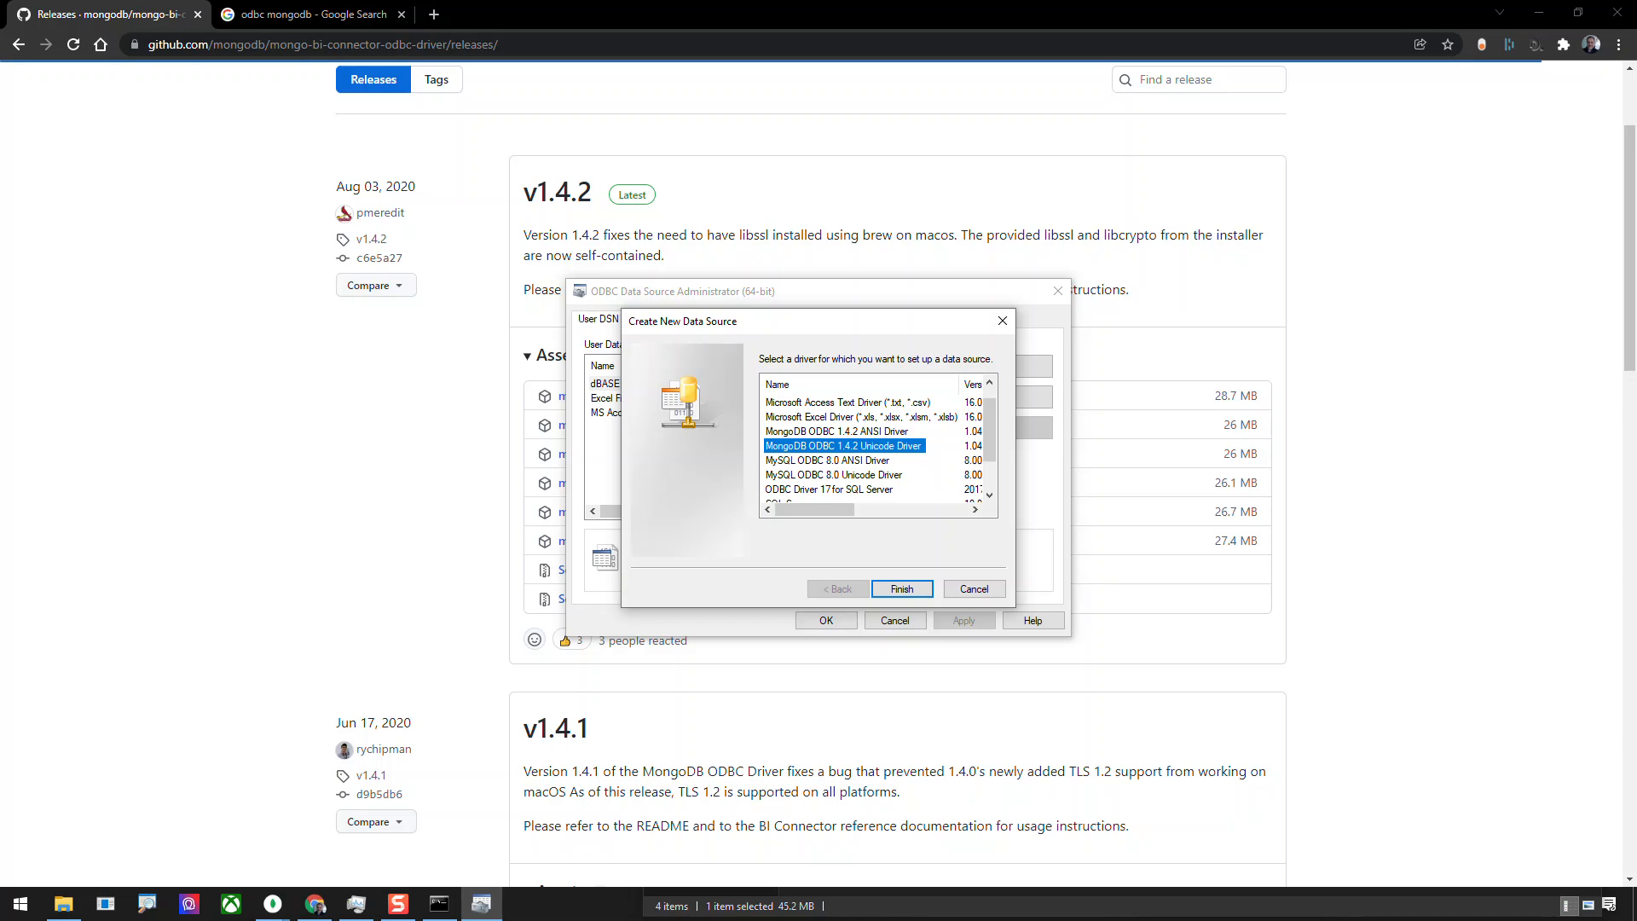
mouse_move(814, 510)
left_mouse_down()
mouse_move(839, 510)
mouse_move(814, 510)
left_mouse_up()
mouse_move(814, 510)
left_mouse_down()
mouse_move(839, 510)
mouse_move(814, 510)
left_mouse_up()
left_click(902, 589)
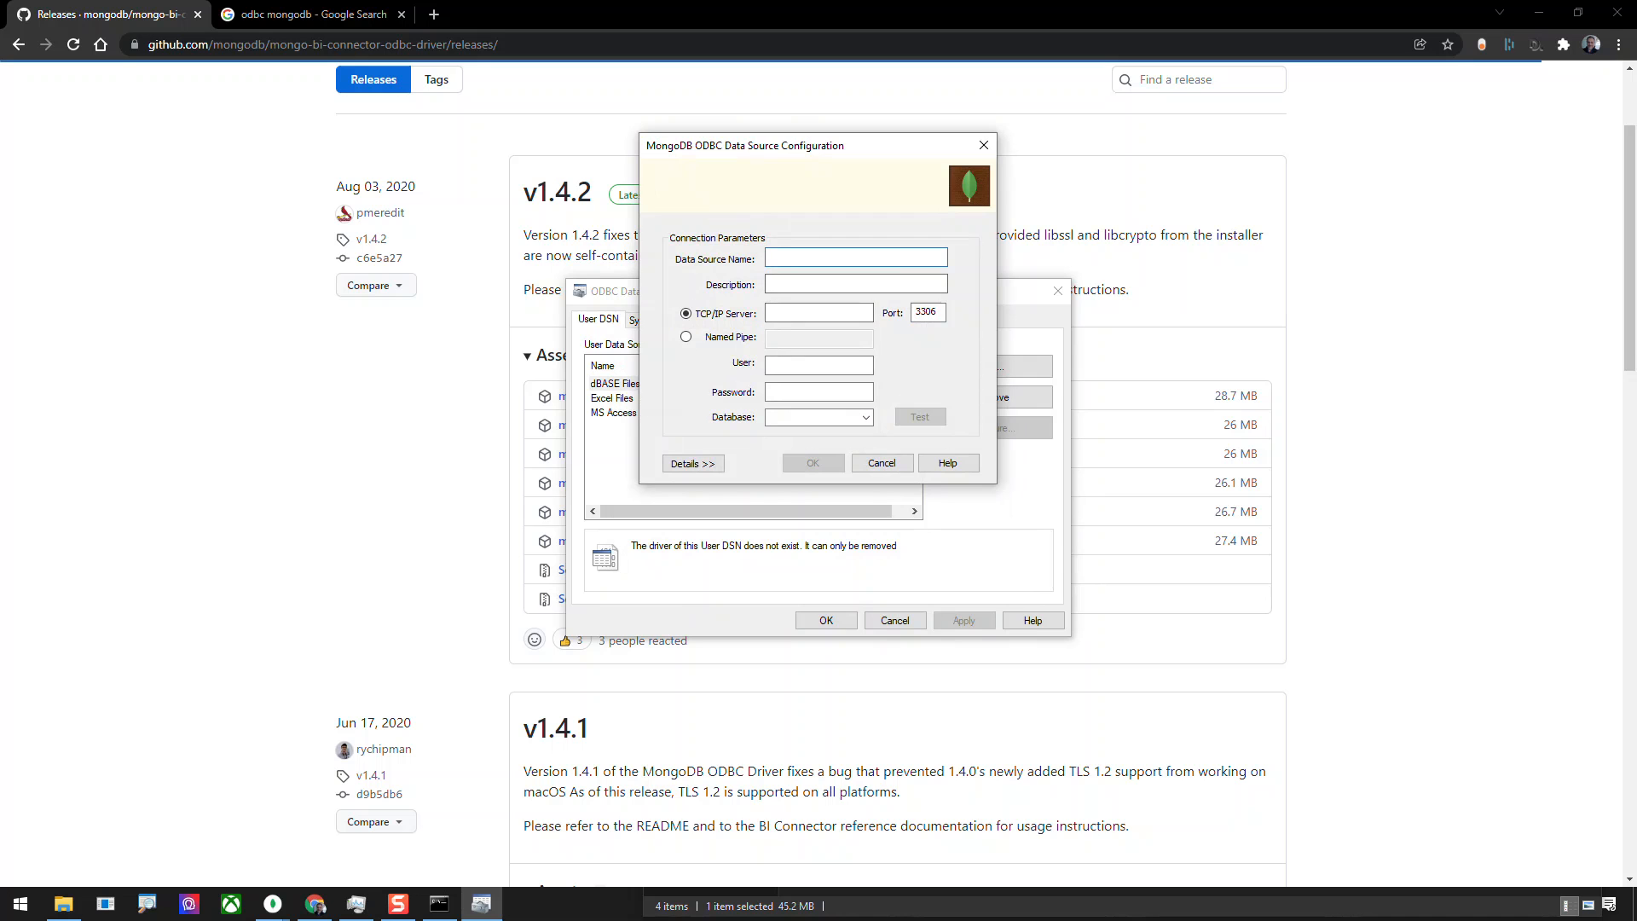
Name the data source MongoDBLocal and set its TCP/IP server to 127.0.0.1.
type("Mong")
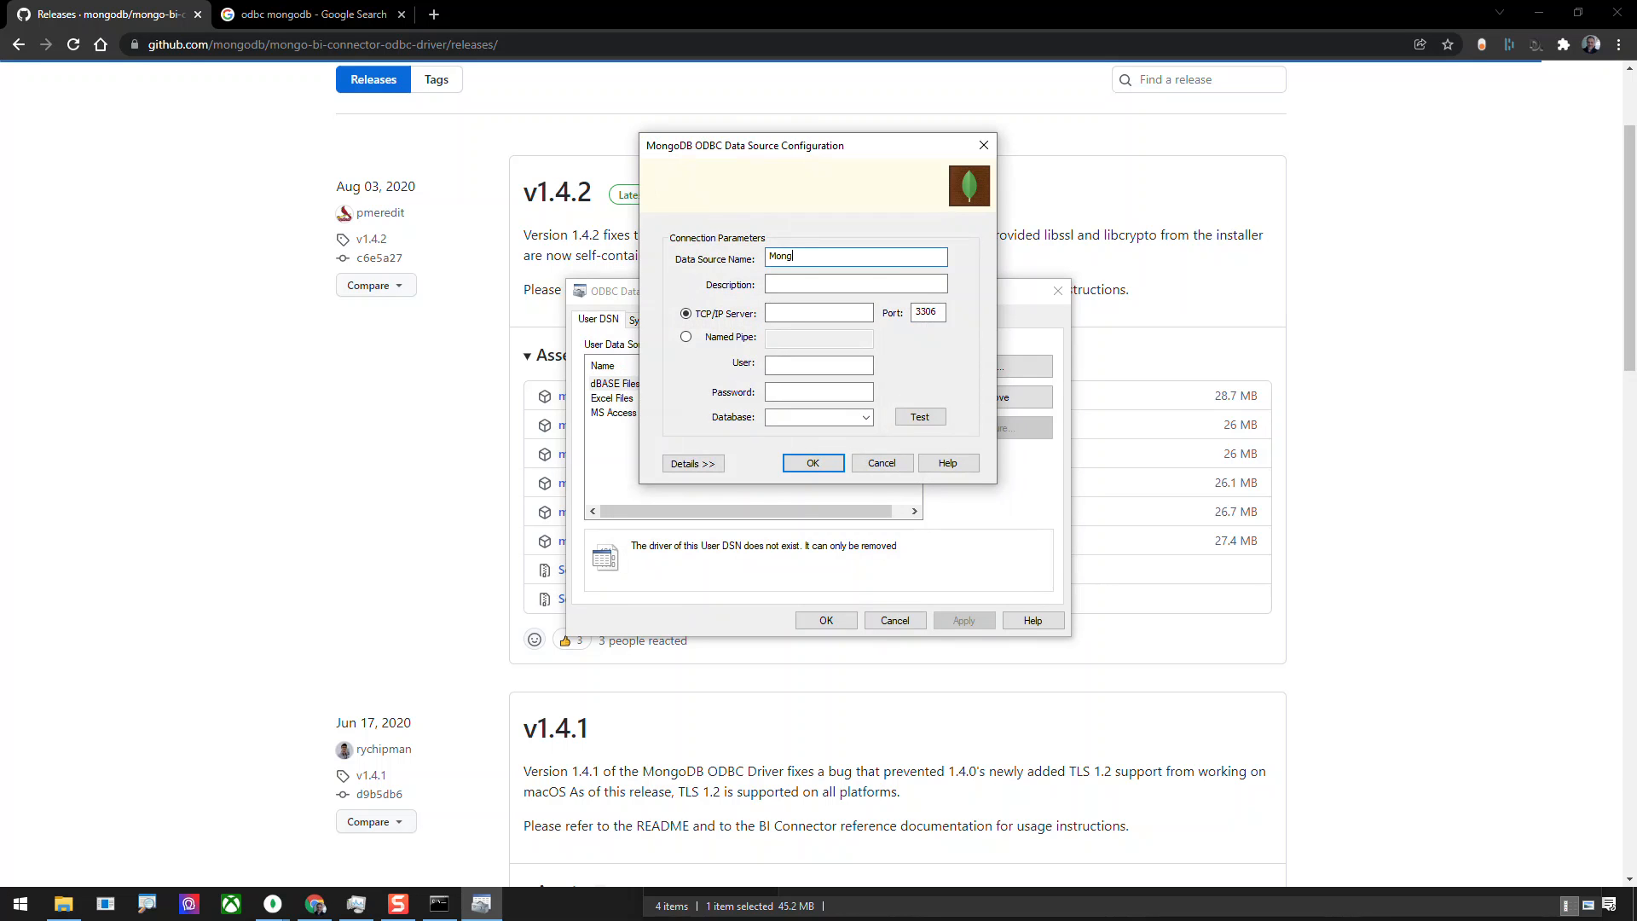
type("oDBLocal")
key("Tab")
key("Tab")
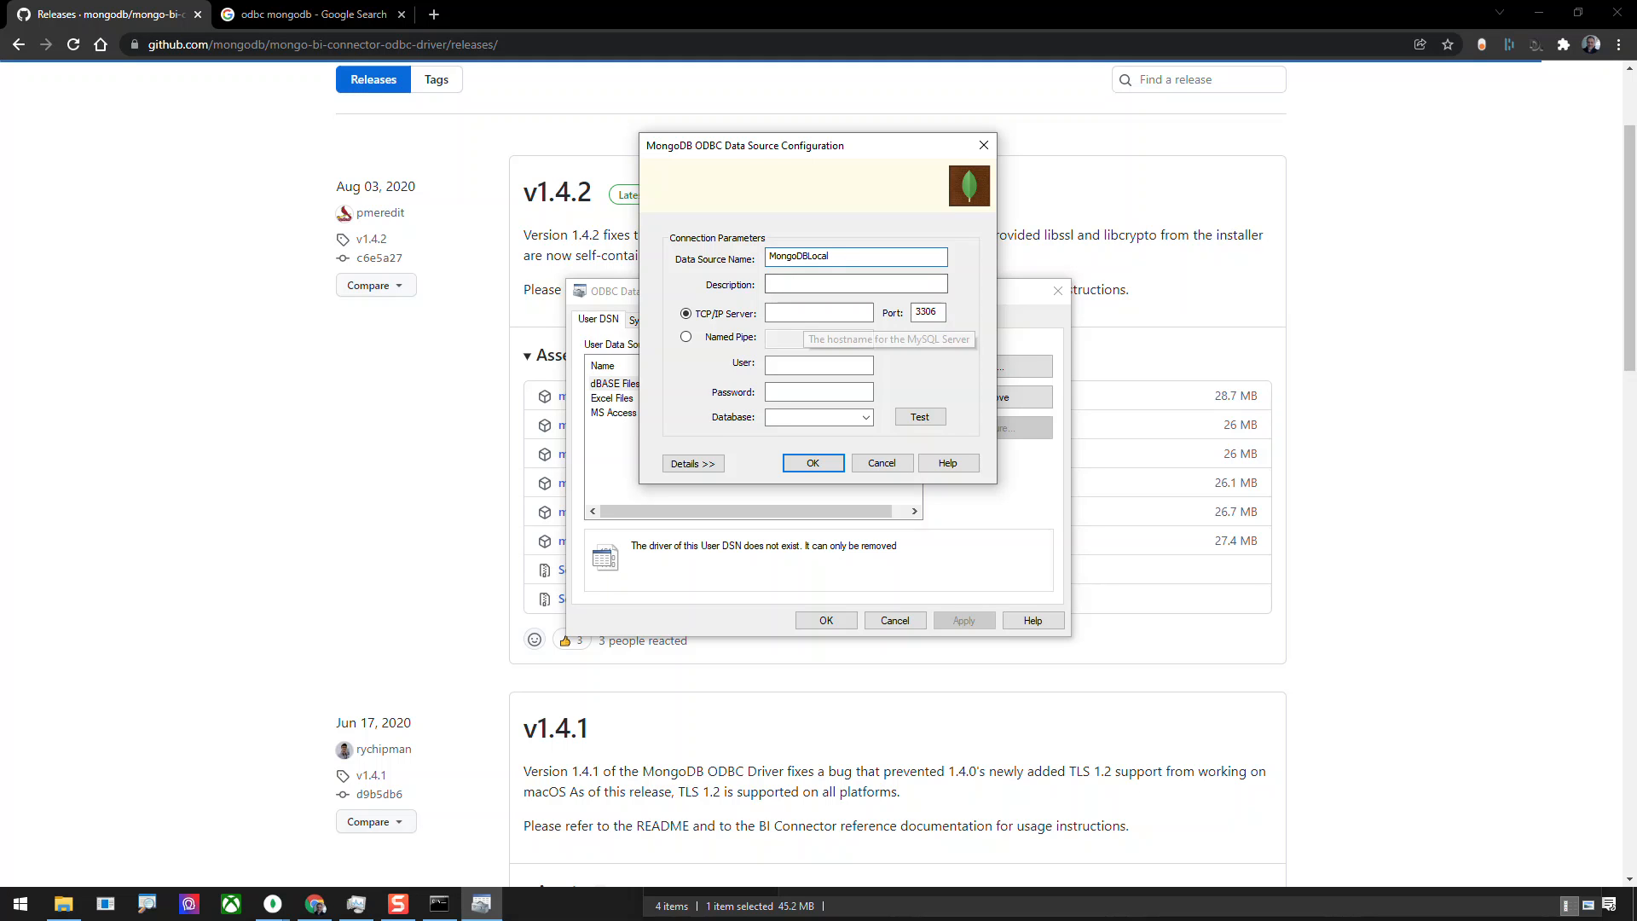
type("12")
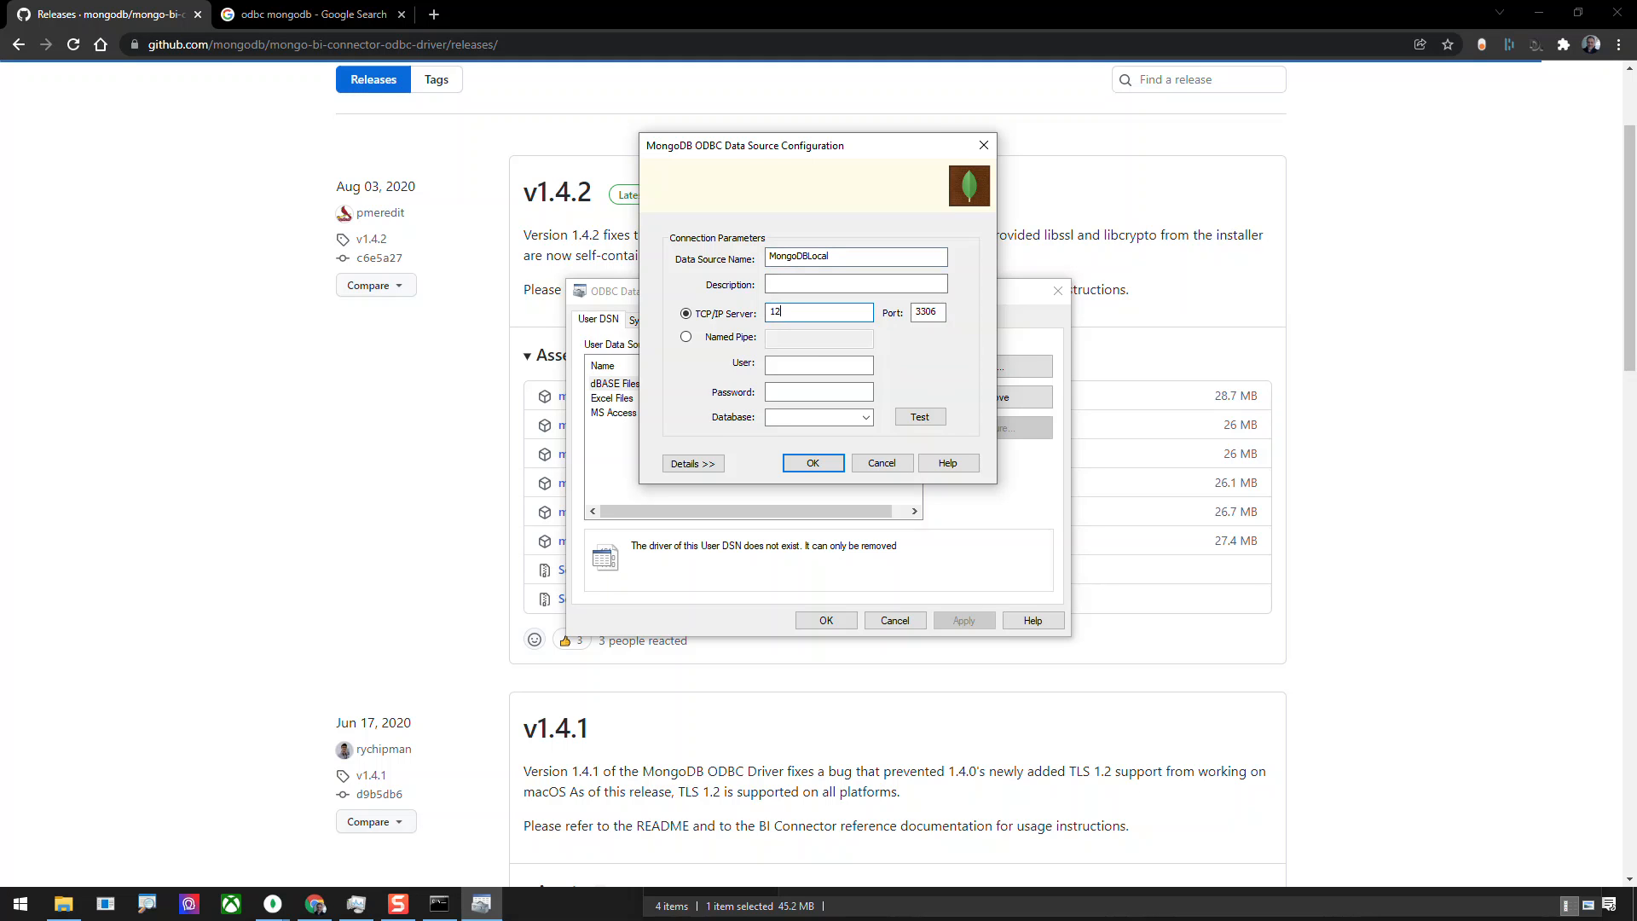
type("7.0.0.1")
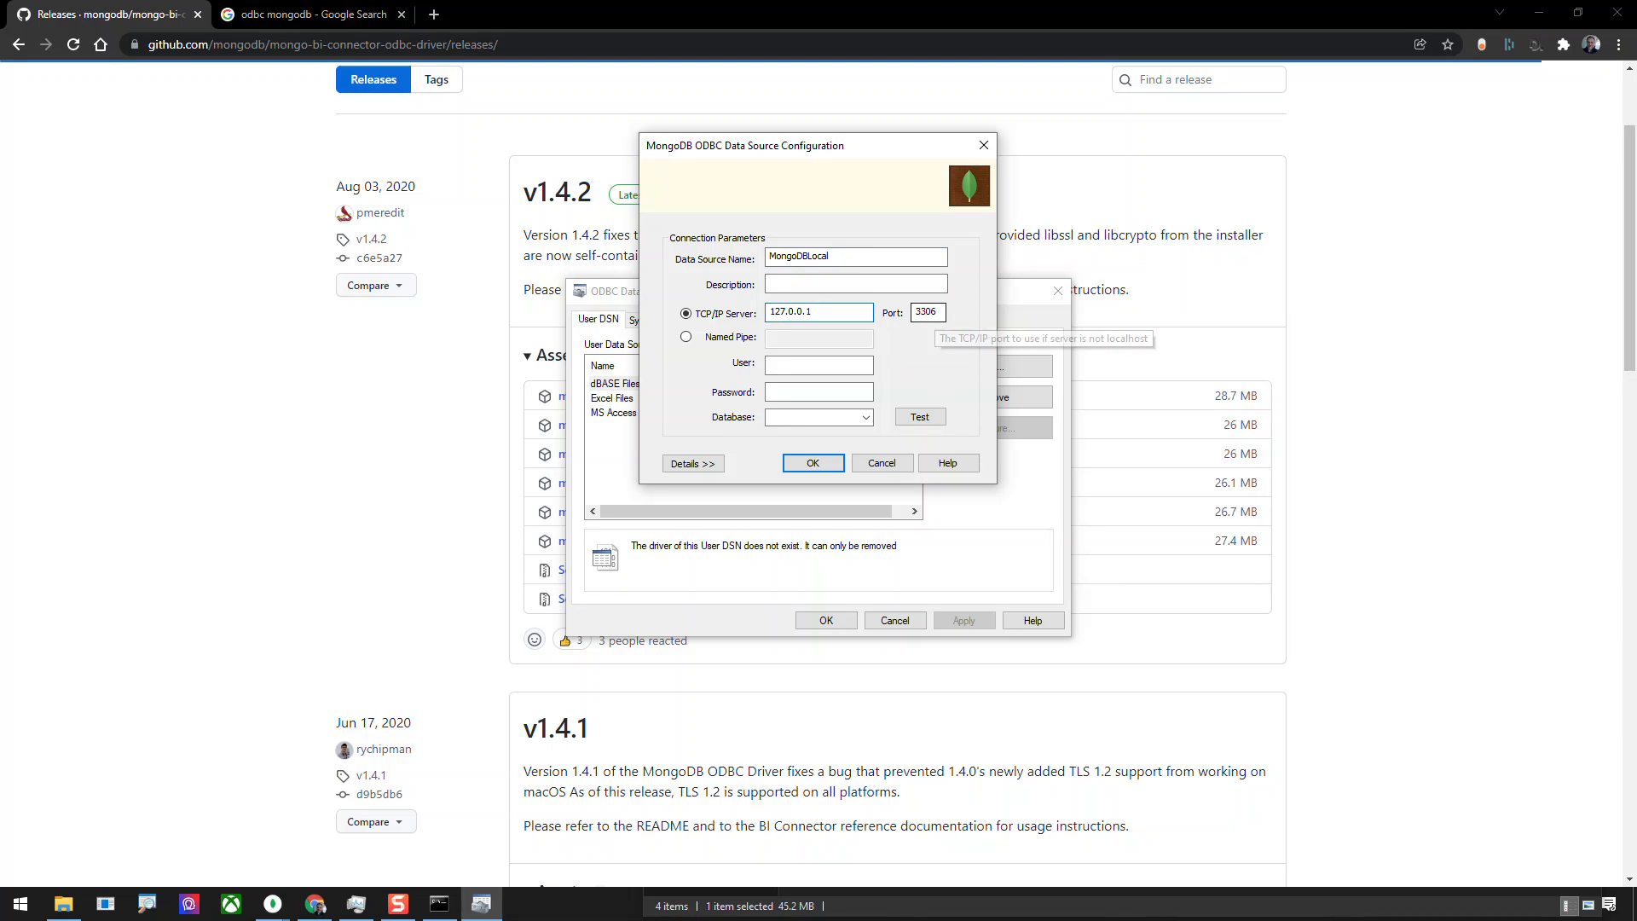
Set the port of the MongoDBLocal connection to 3307.
left_click_drag(939, 313, 931, 313)
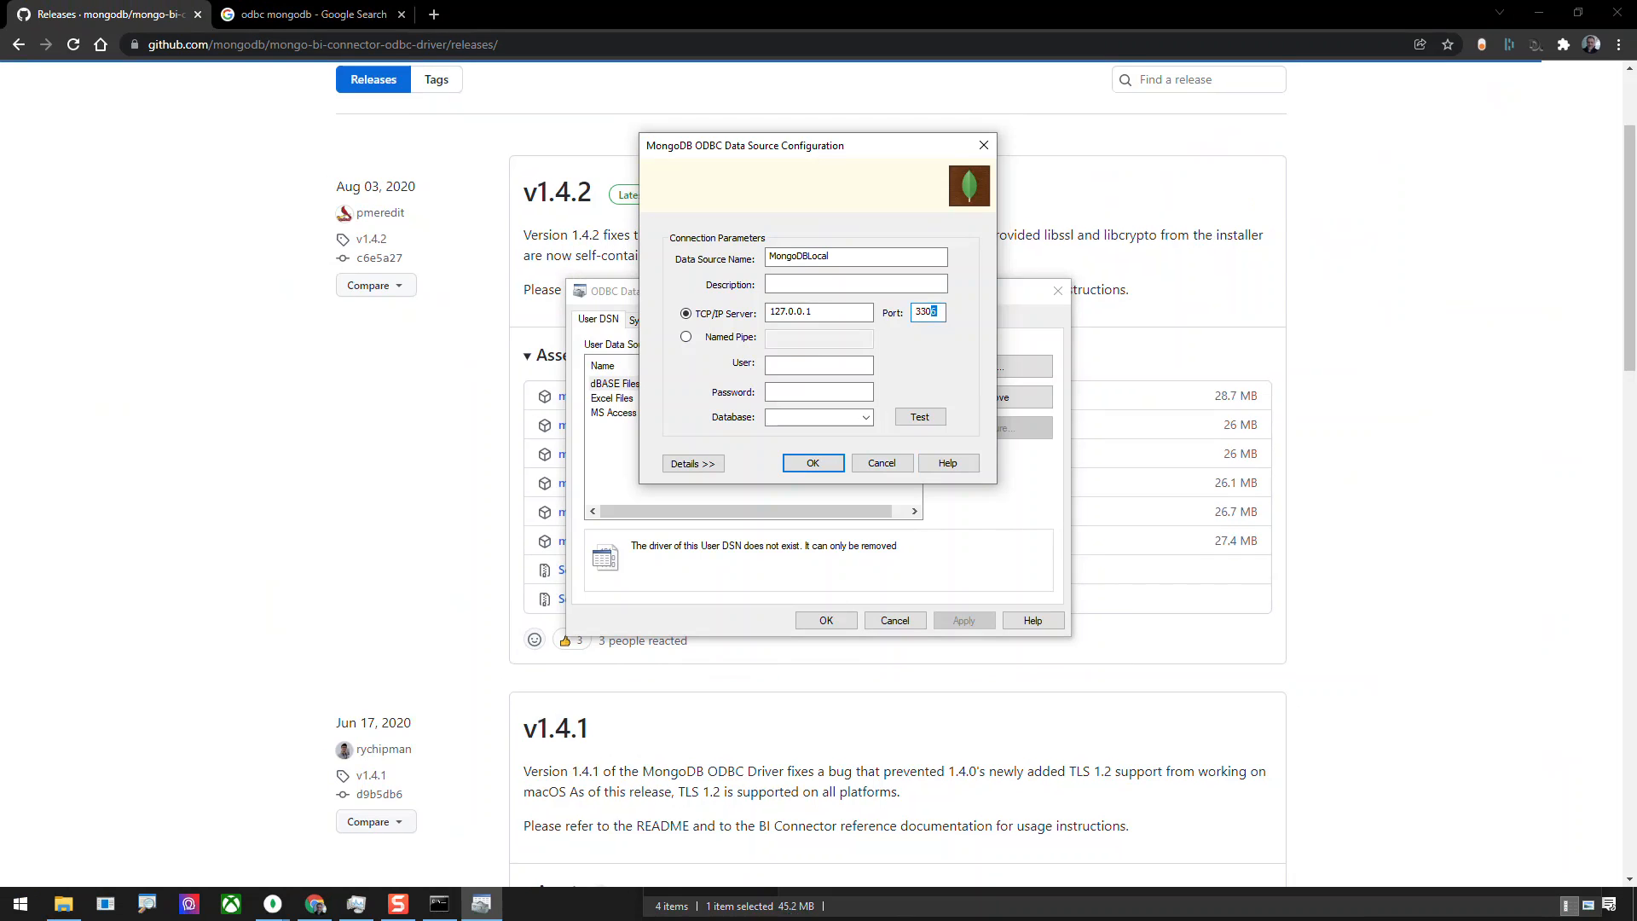
left_click(937, 312)
key("shift+Left")
key("shift+Left")
key("shift+Right")
key("shift+Right")
key("shift+Left")
type("7")
Choose the StudentEnrollments database, test the connection and save the MongoDBLocal data source.
left_click(866, 418)
left_click(815, 456)
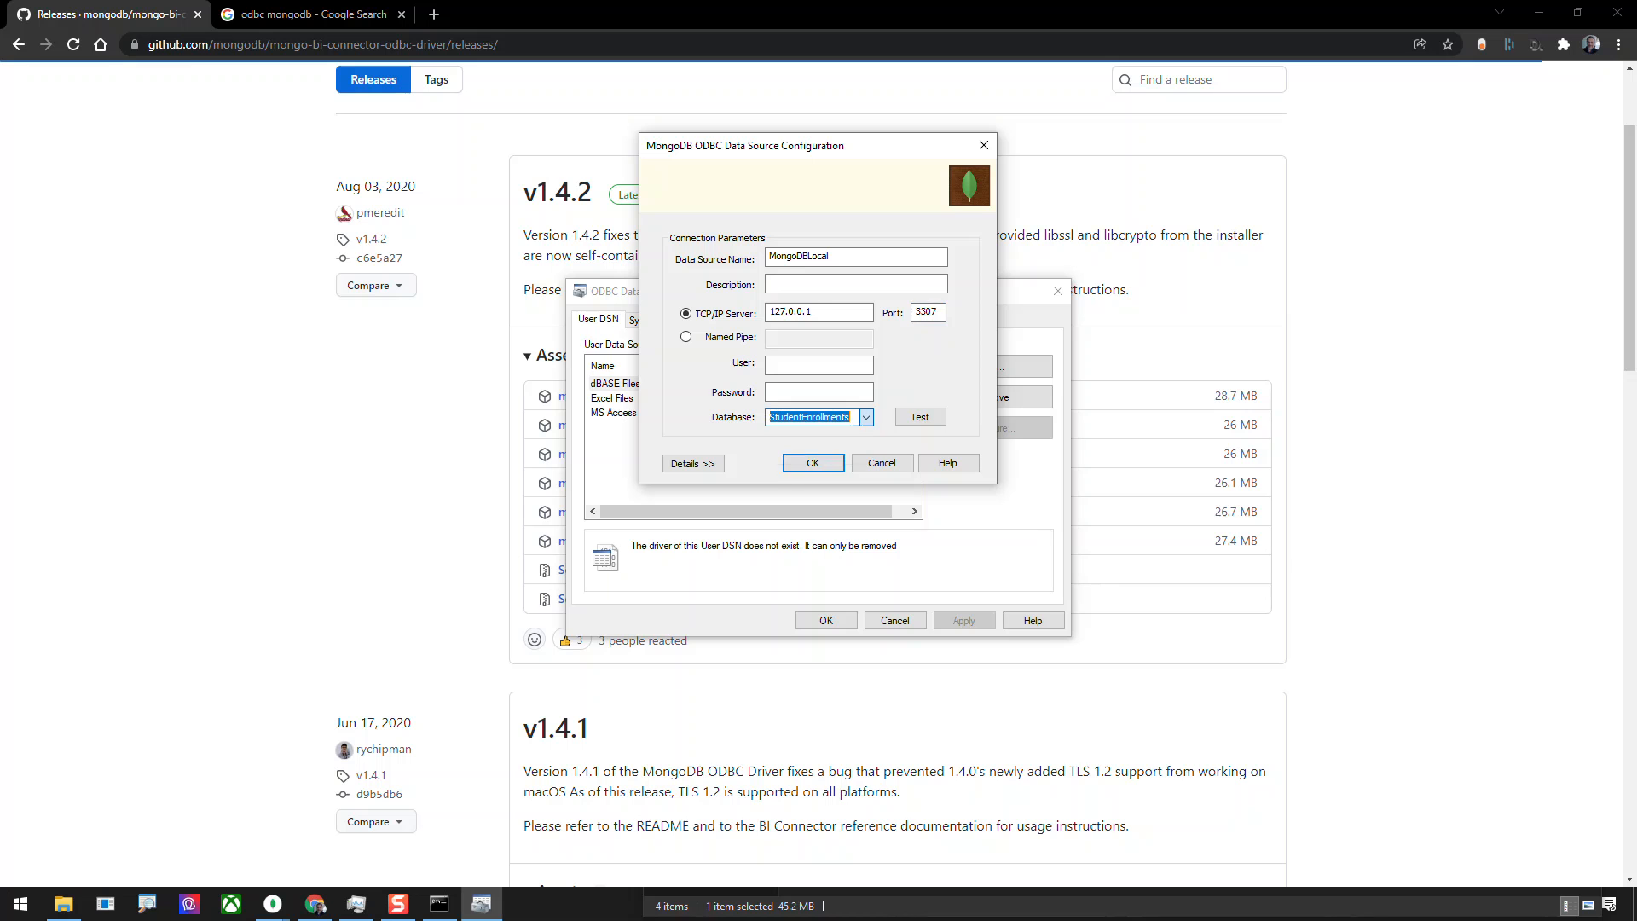
left_click(920, 417)
left_click(848, 505)
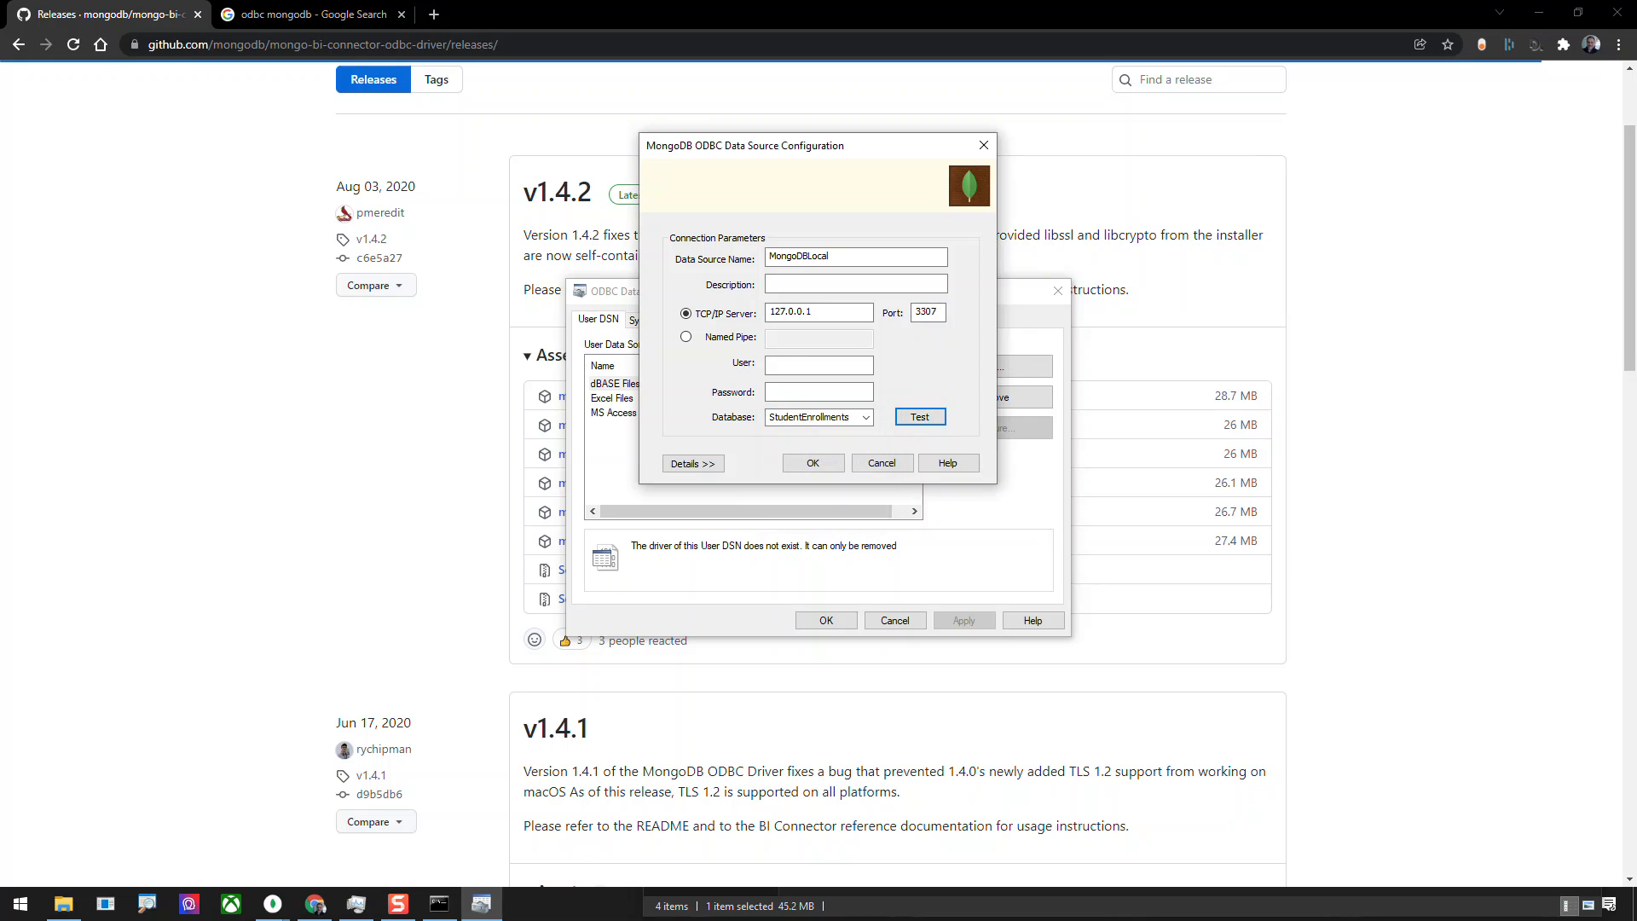
left_click(813, 463)
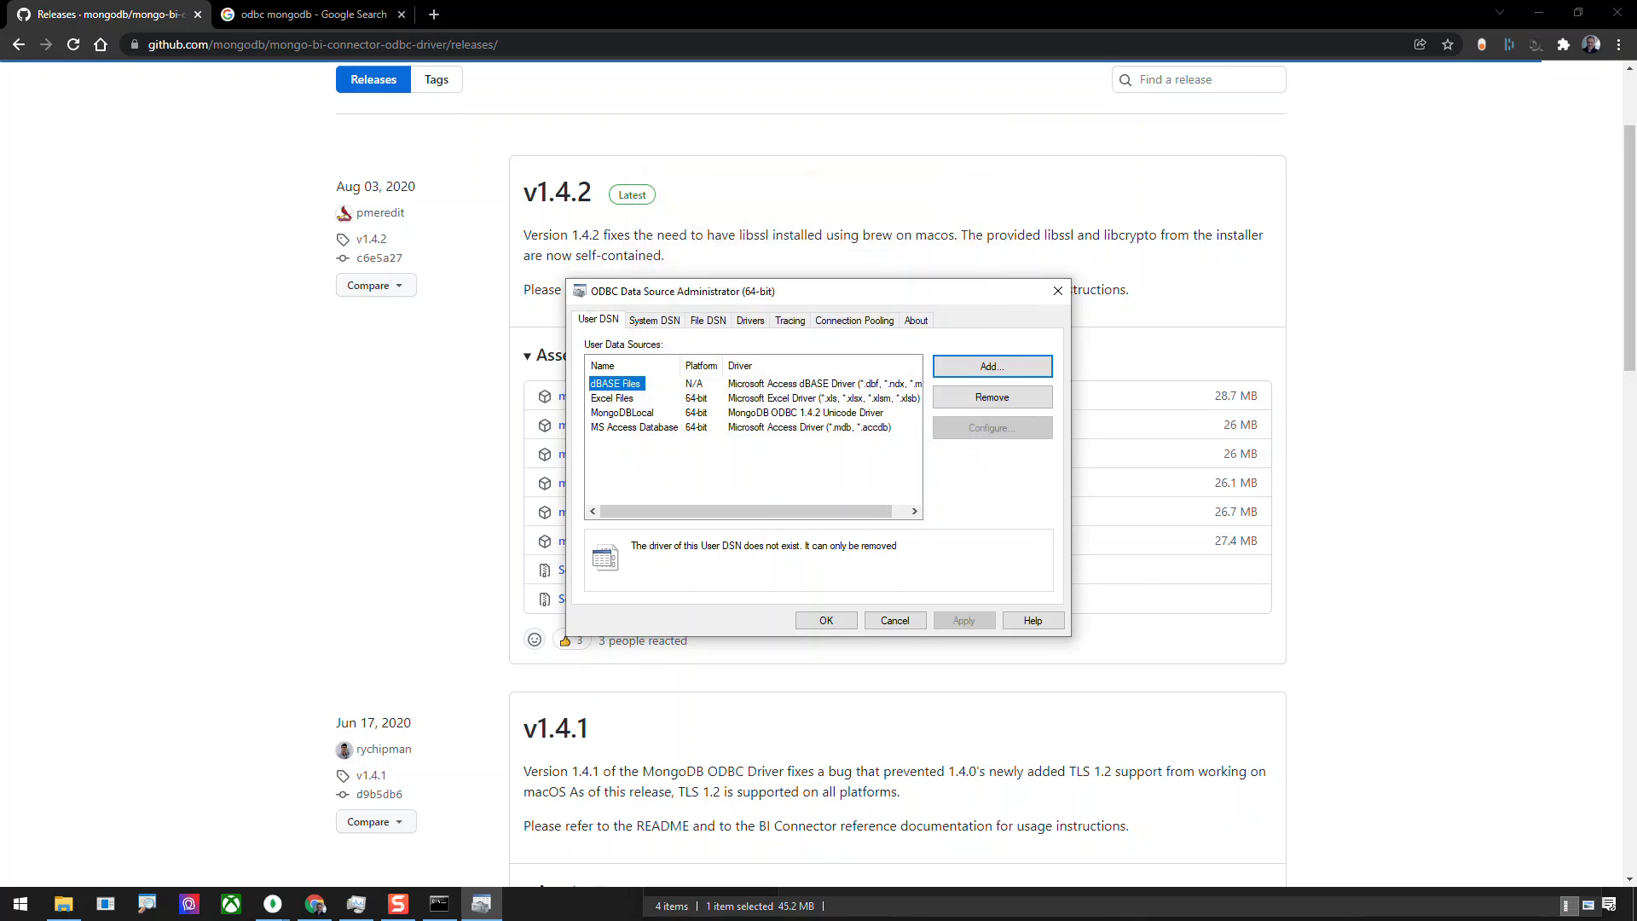
left_click(623, 413)
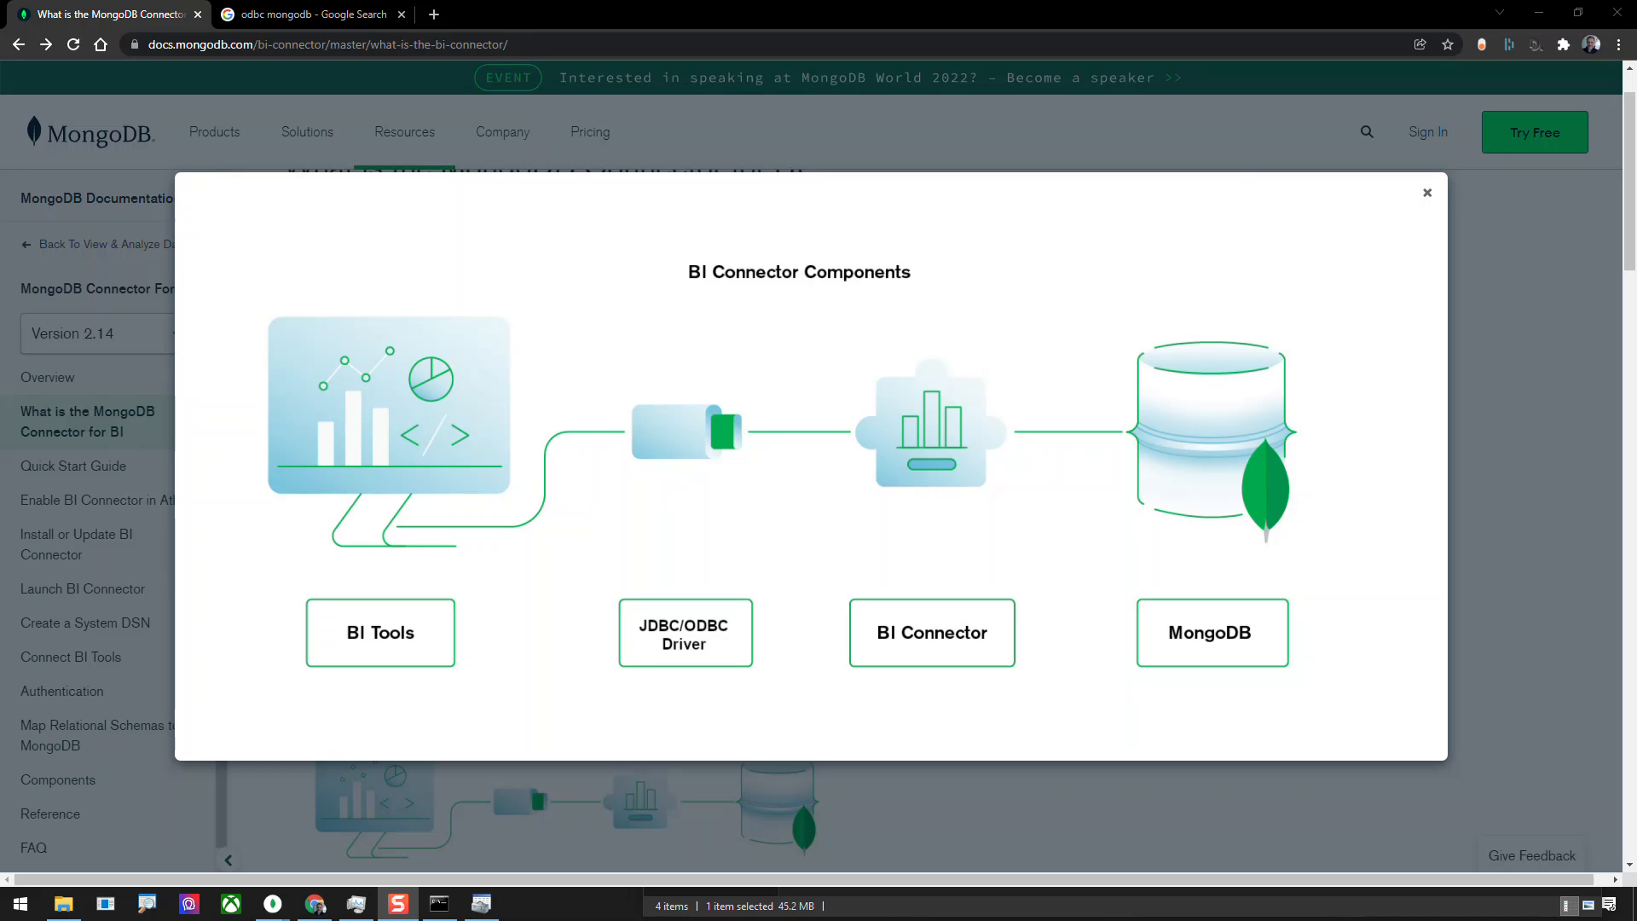
Check the running mongosqld Command Prompt window and start Excel with a blank workbook.
left_click(439, 904)
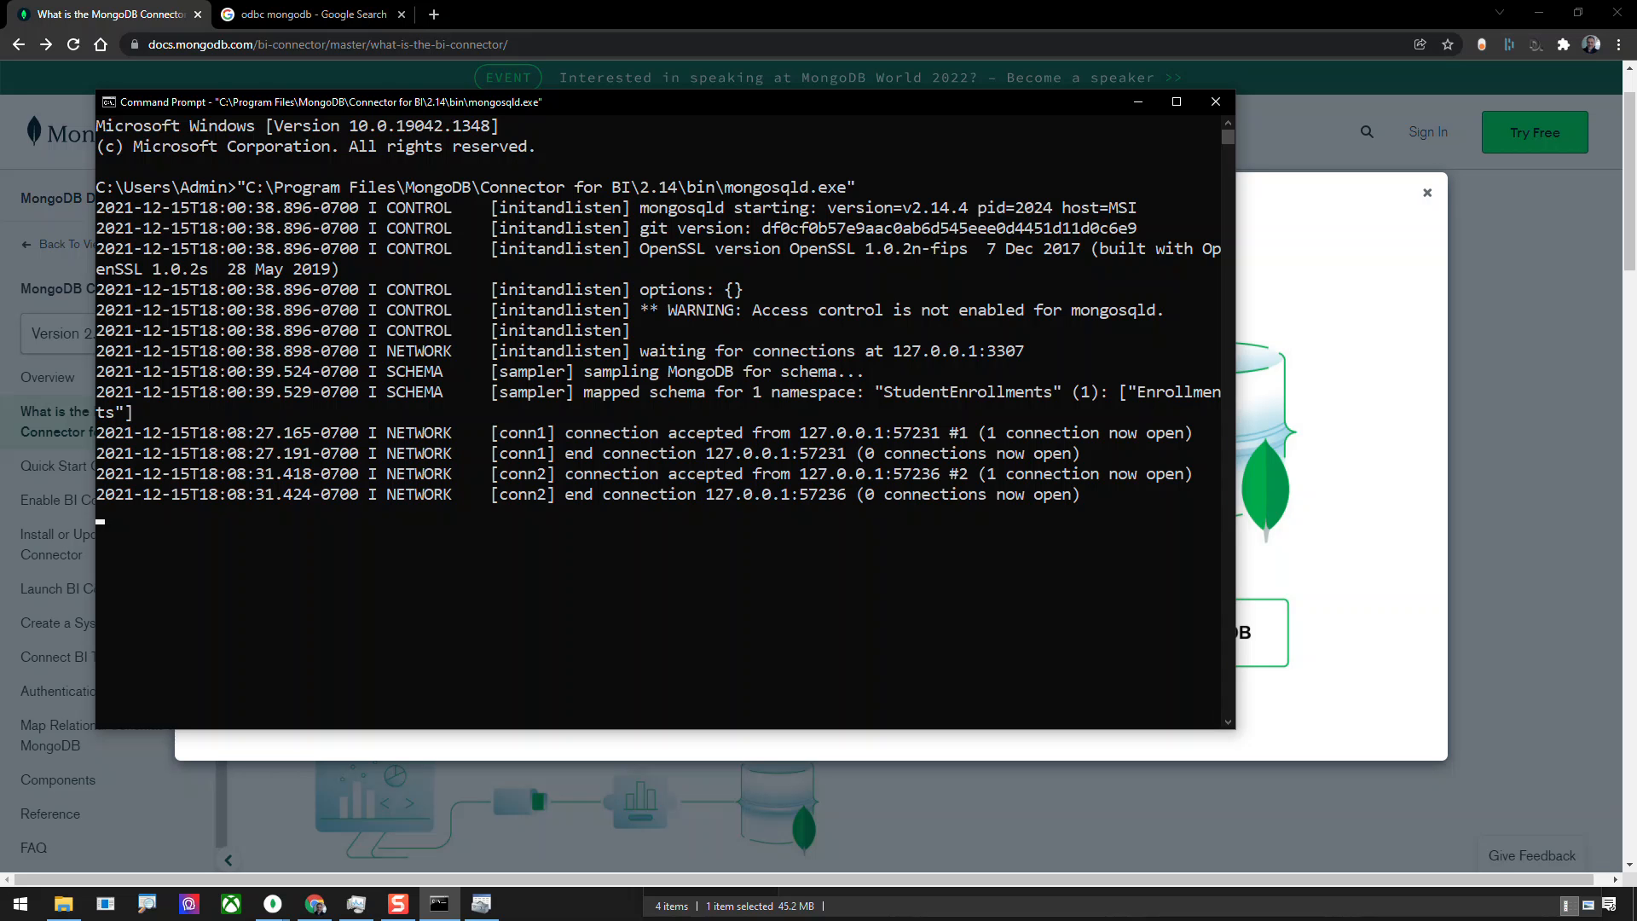
key("super")
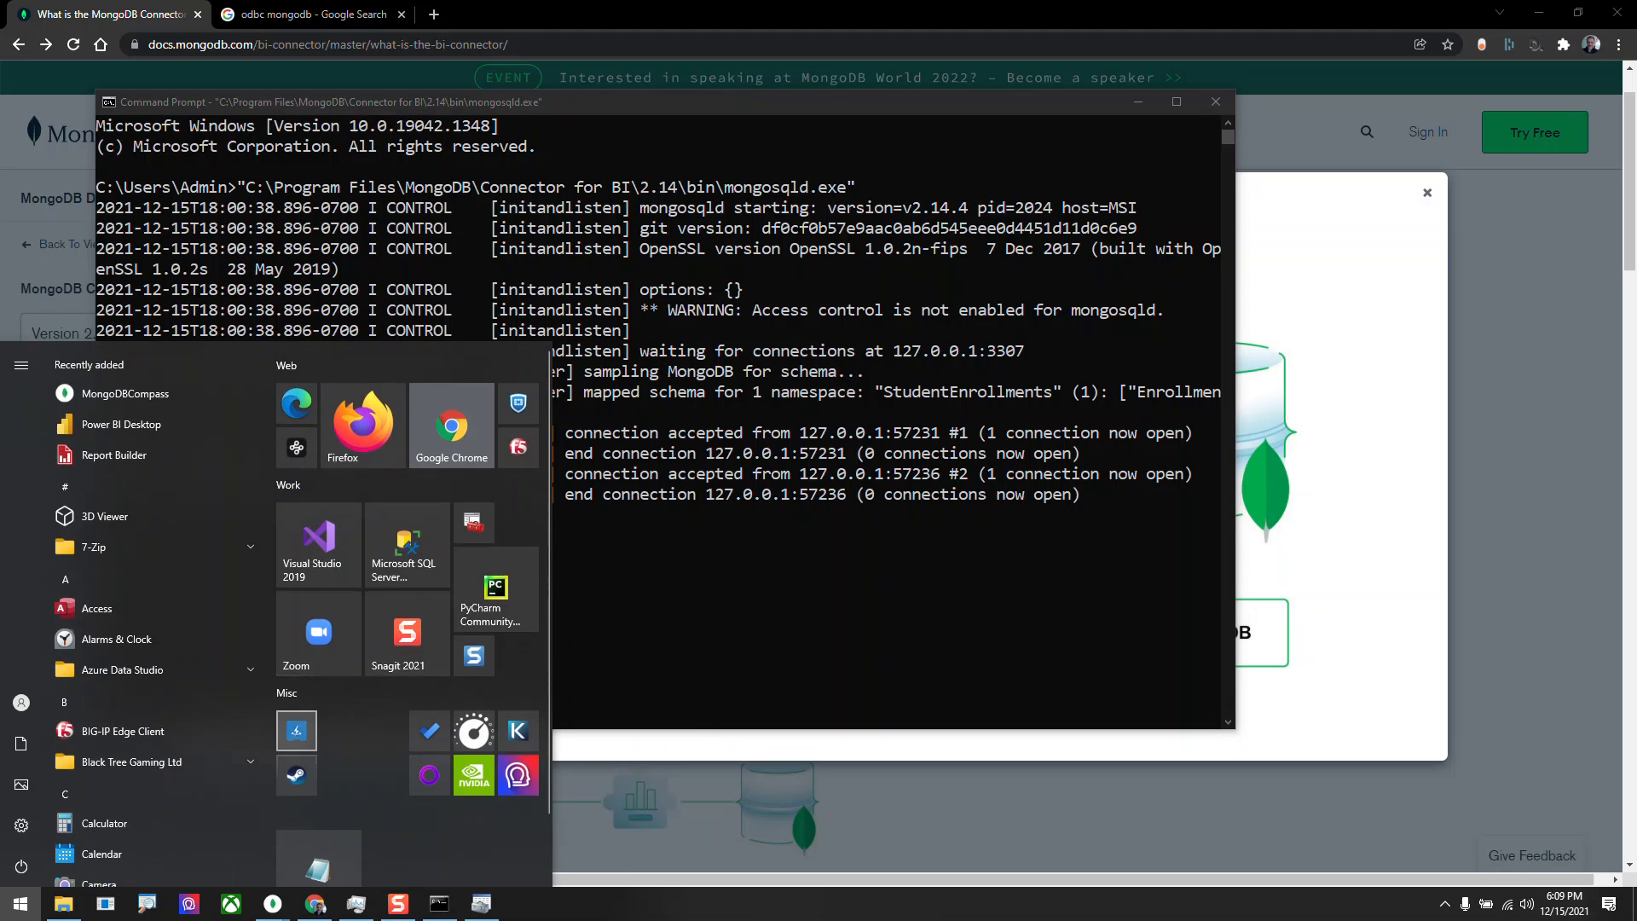
type("excel")
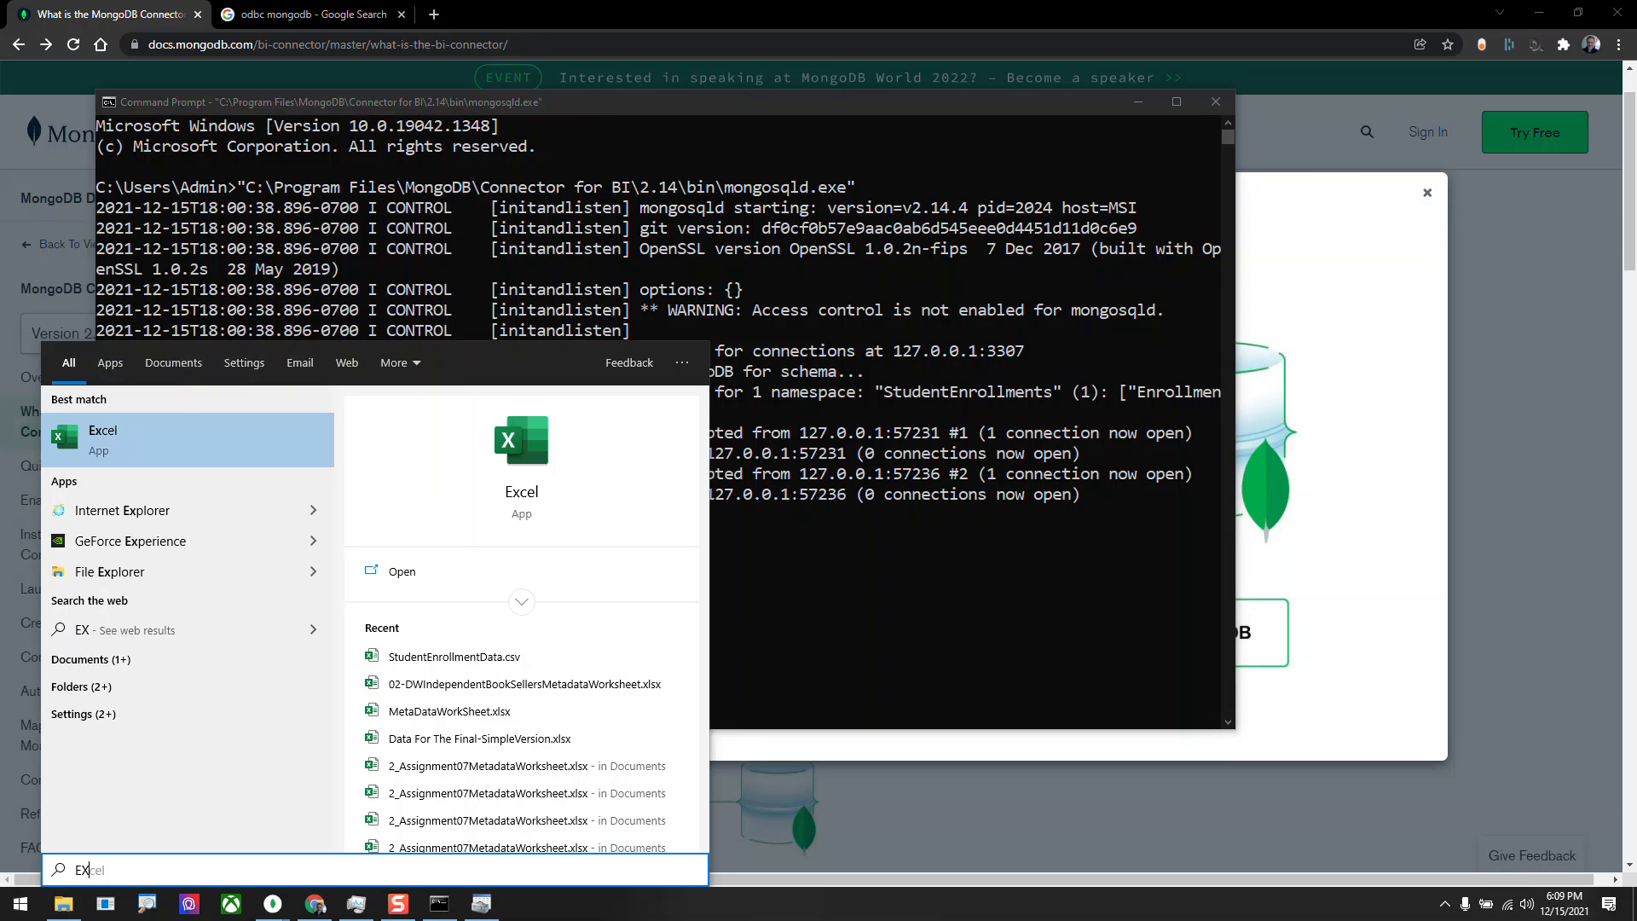
key("Return")
key("Return")
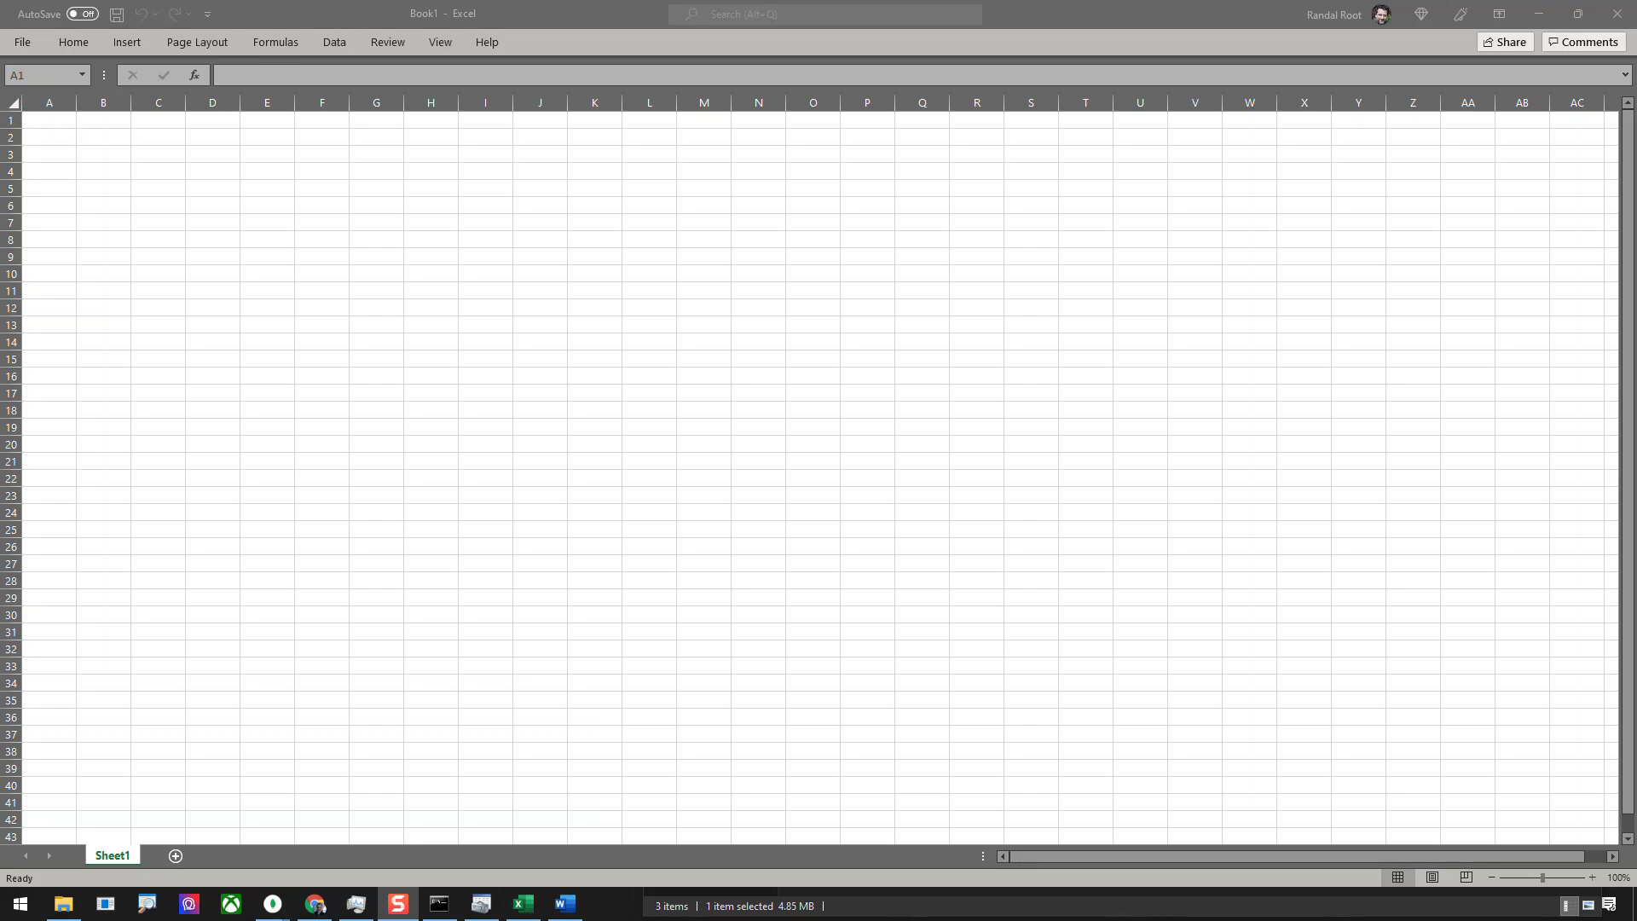
Keep the ribbon permanently expanded and start a data import from an ODBC source.
left_click(334, 42)
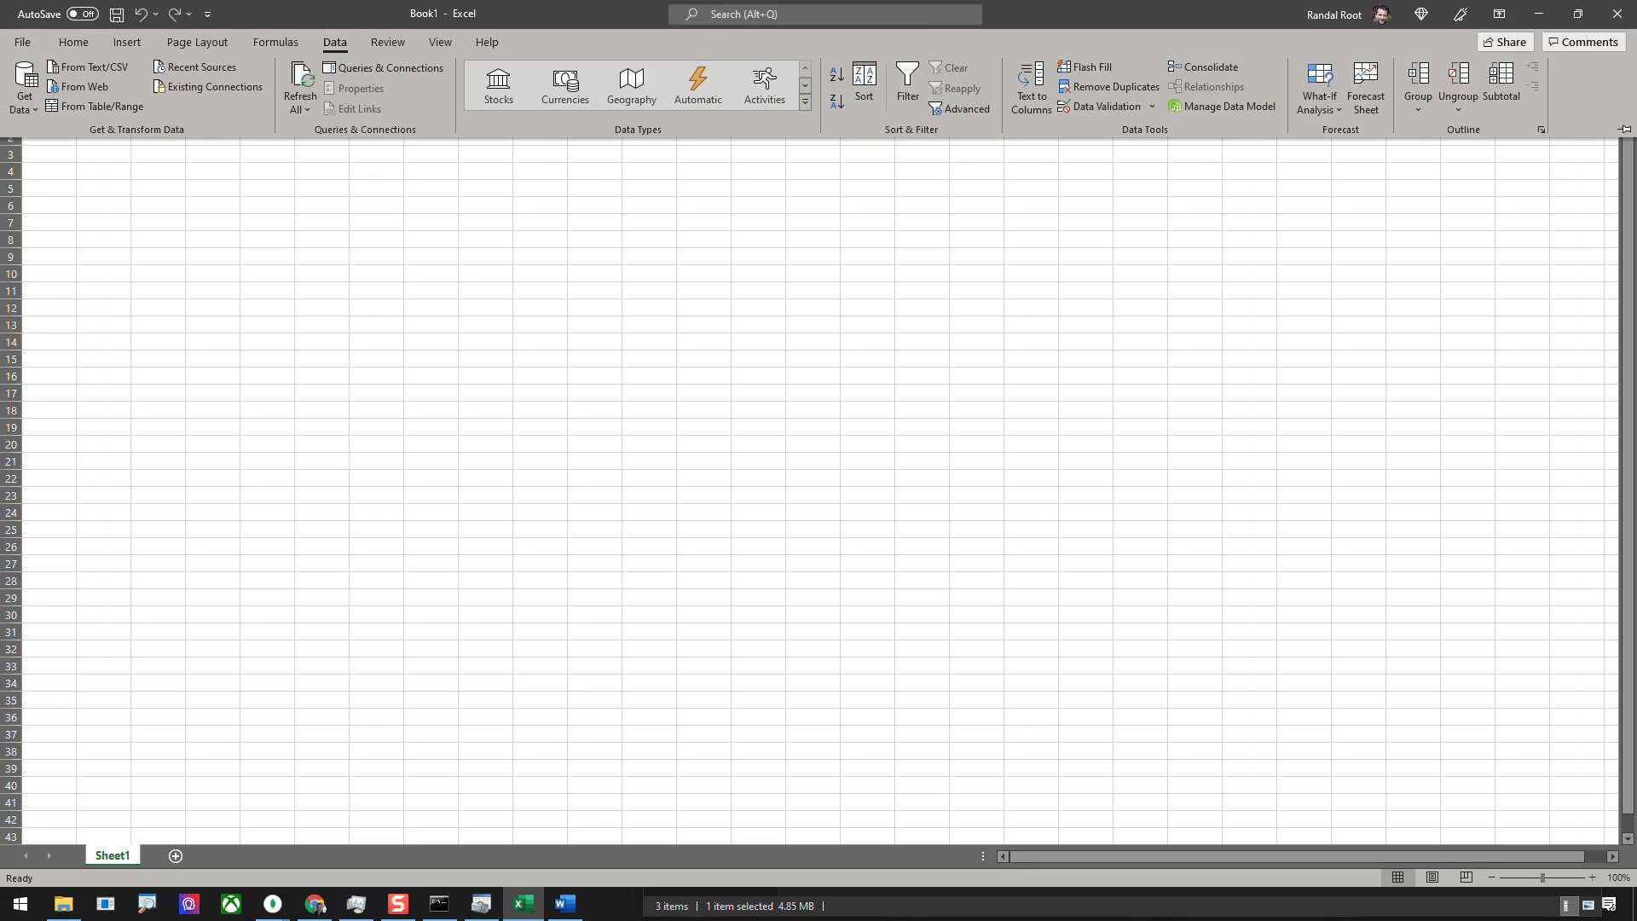
left_click(1624, 129)
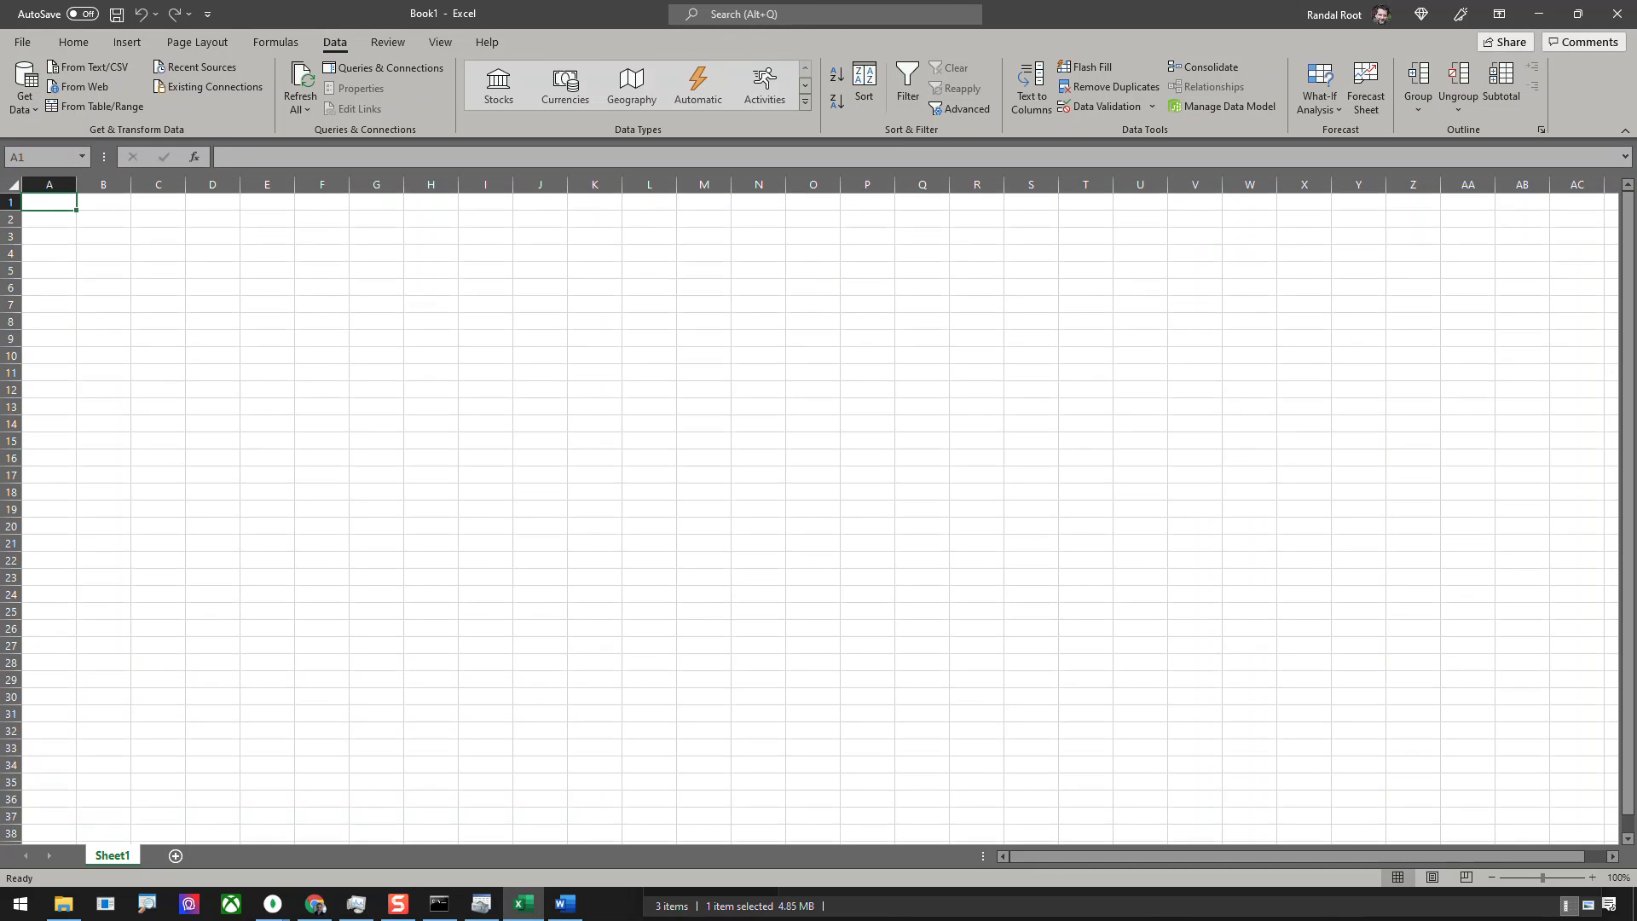
left_click(24, 85)
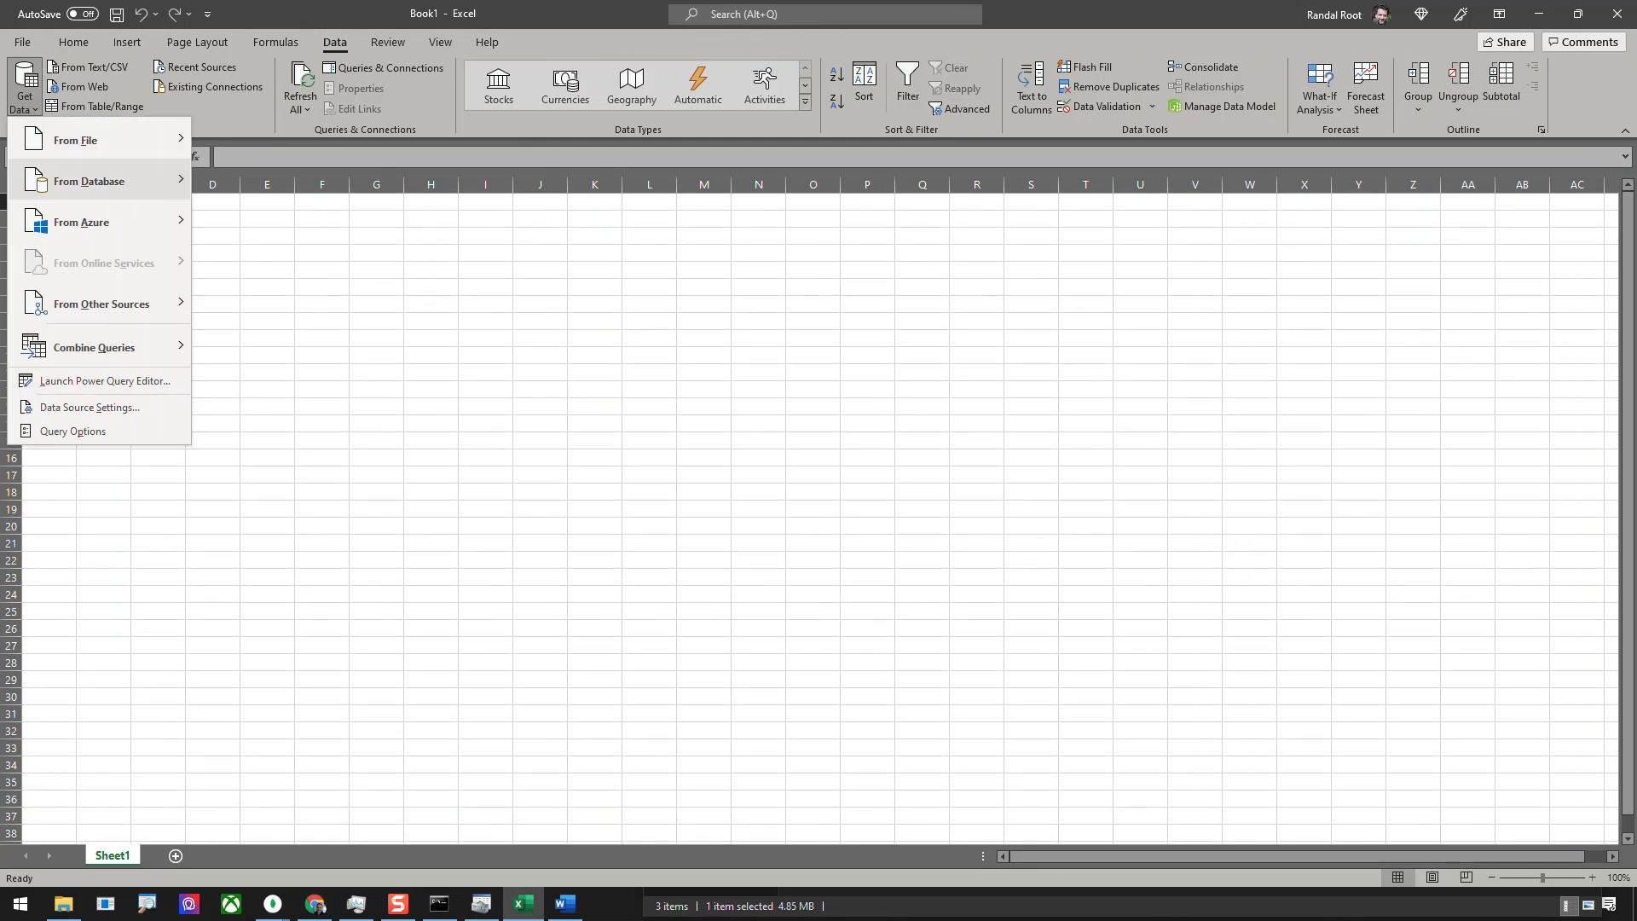
mouse_move(89, 181)
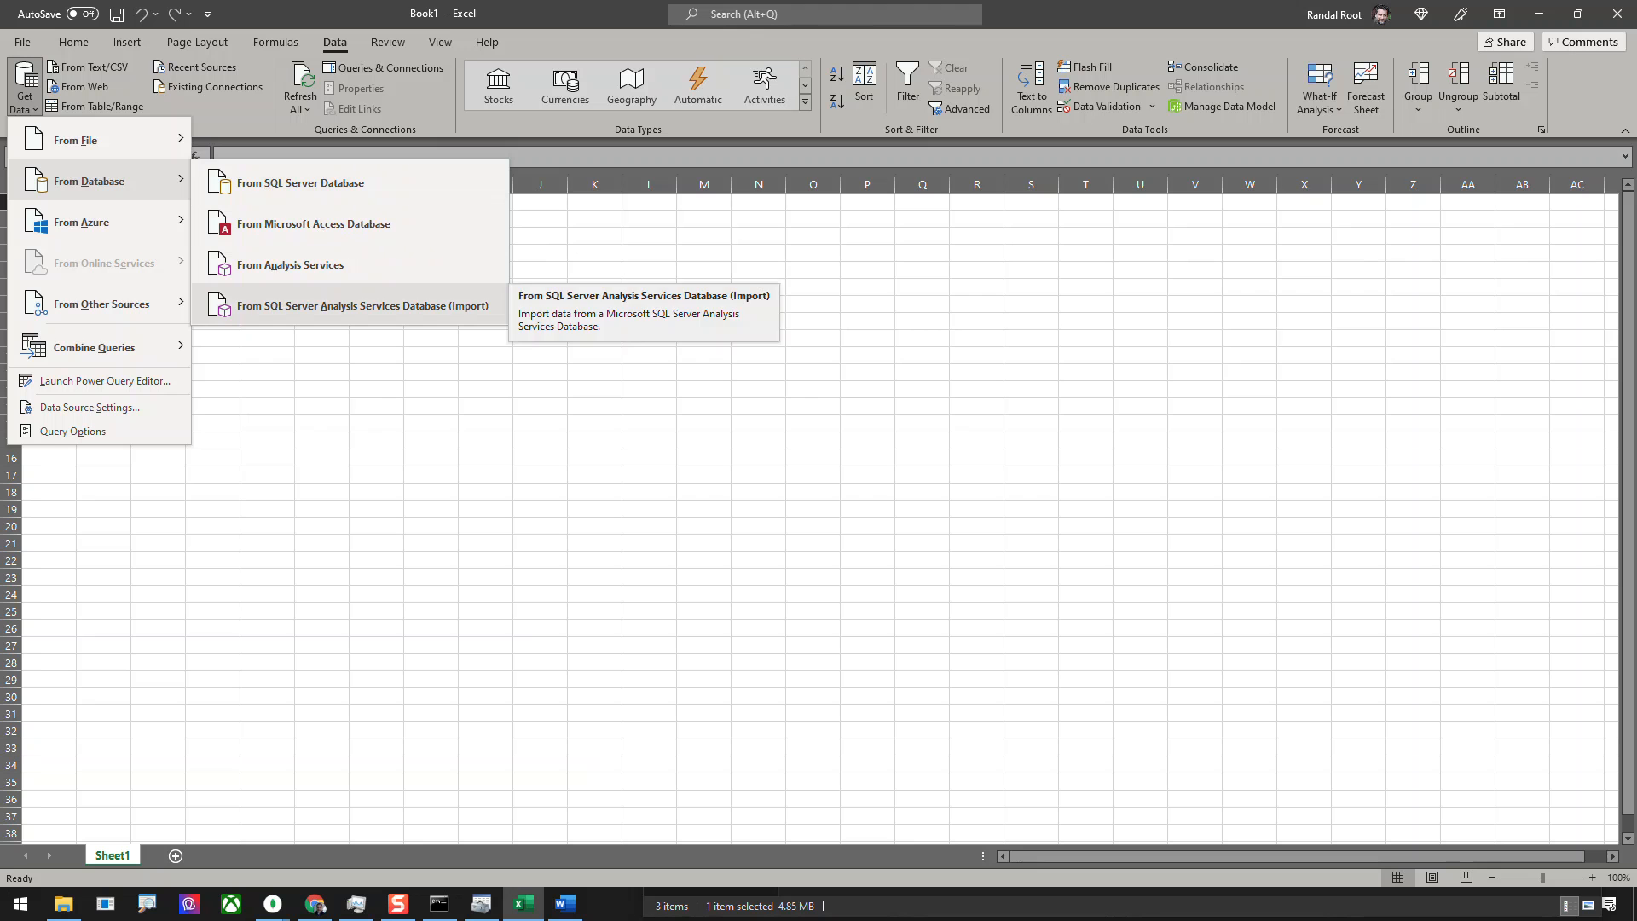
mouse_move(102, 303)
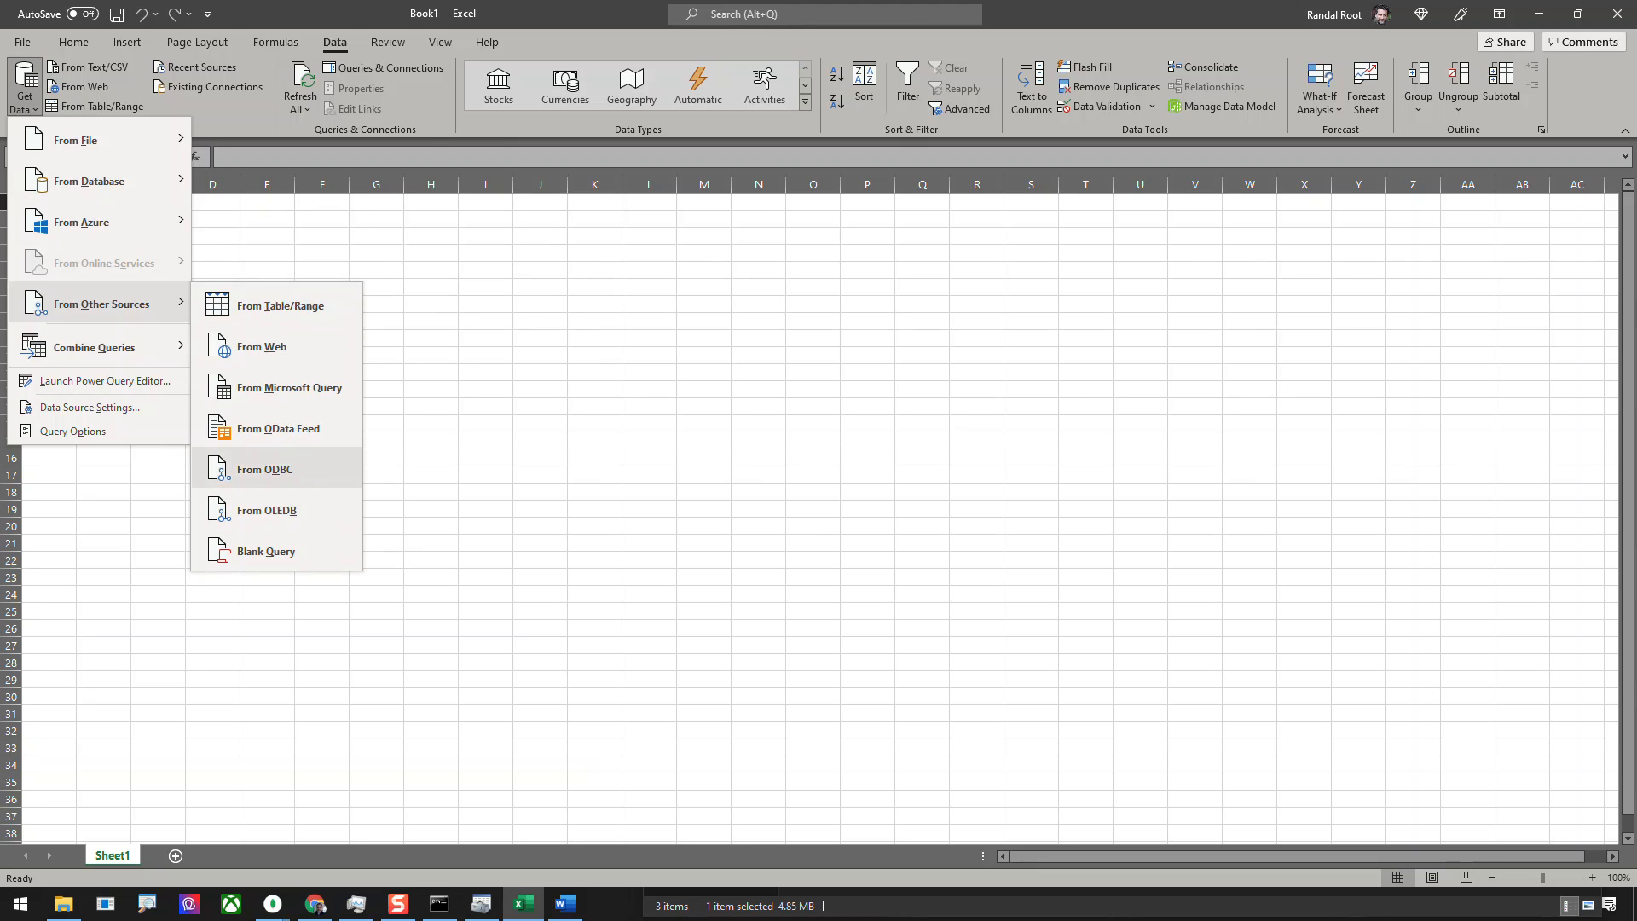
left_click(276, 470)
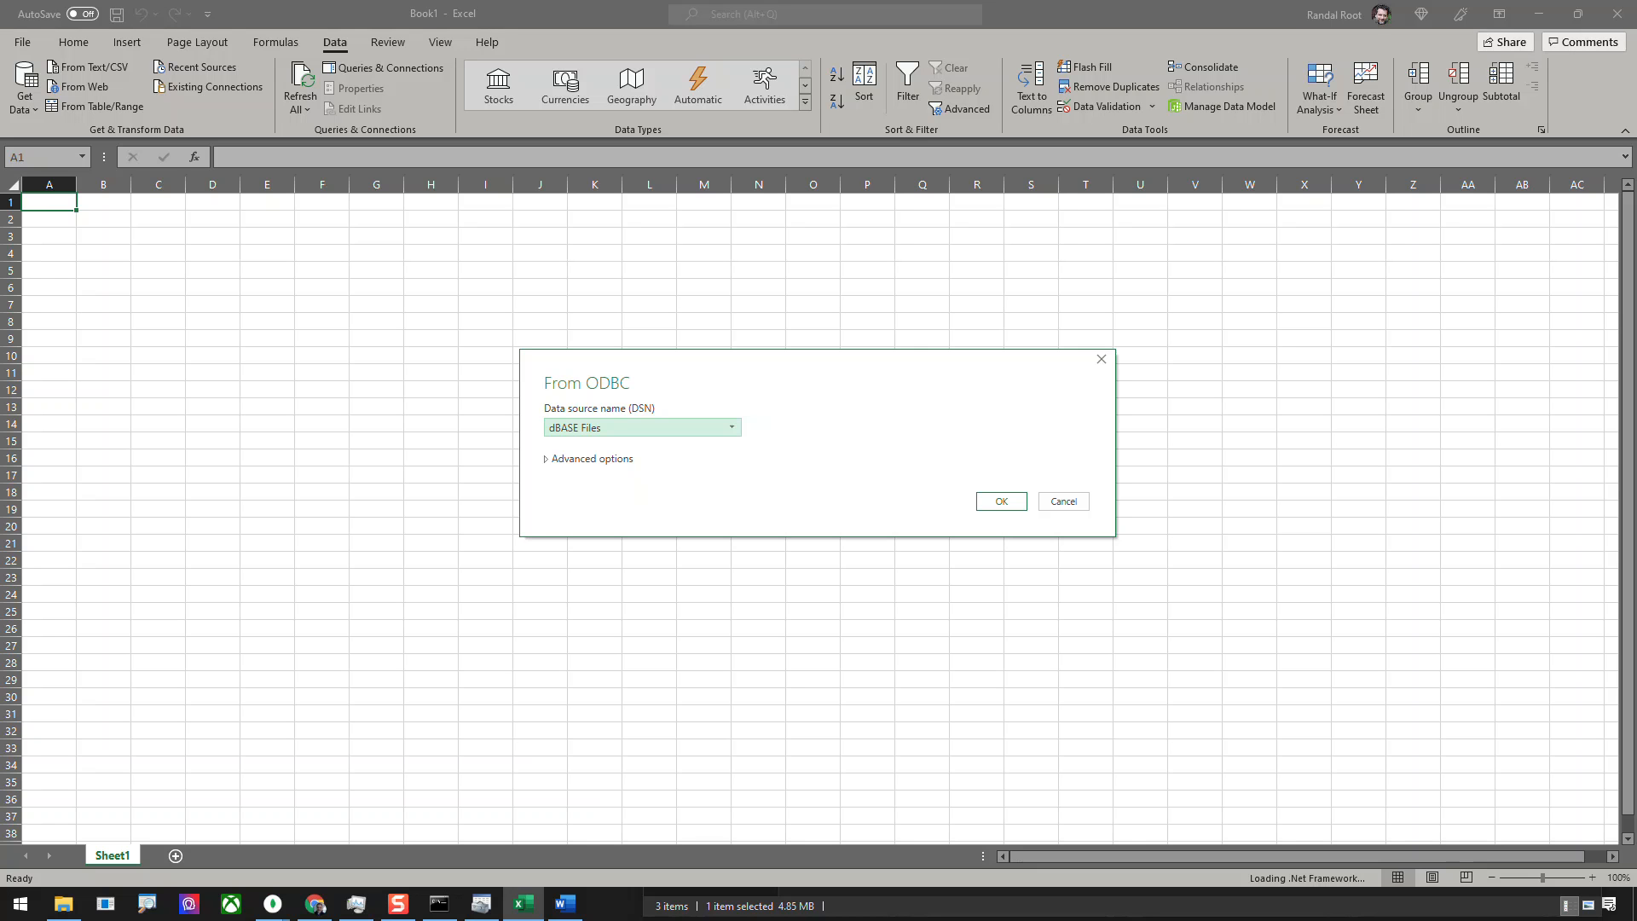
Choose MongoDBLocal as the data source name for the ODBC import and confirm it.
left_click(732, 427)
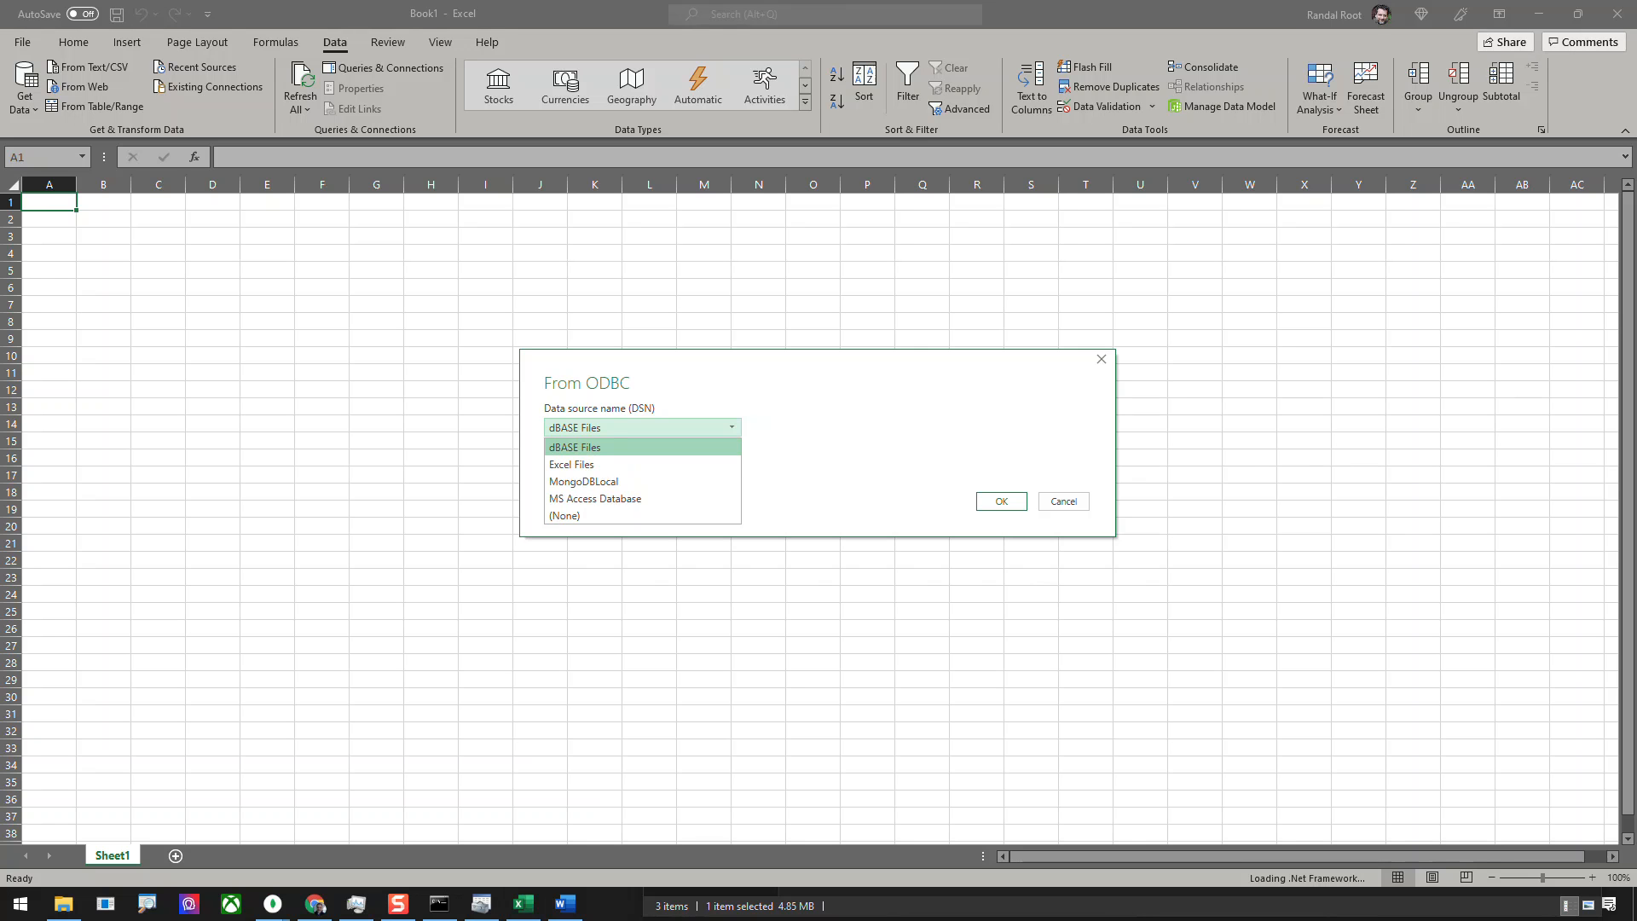
left_click(640, 482)
left_click(732, 427)
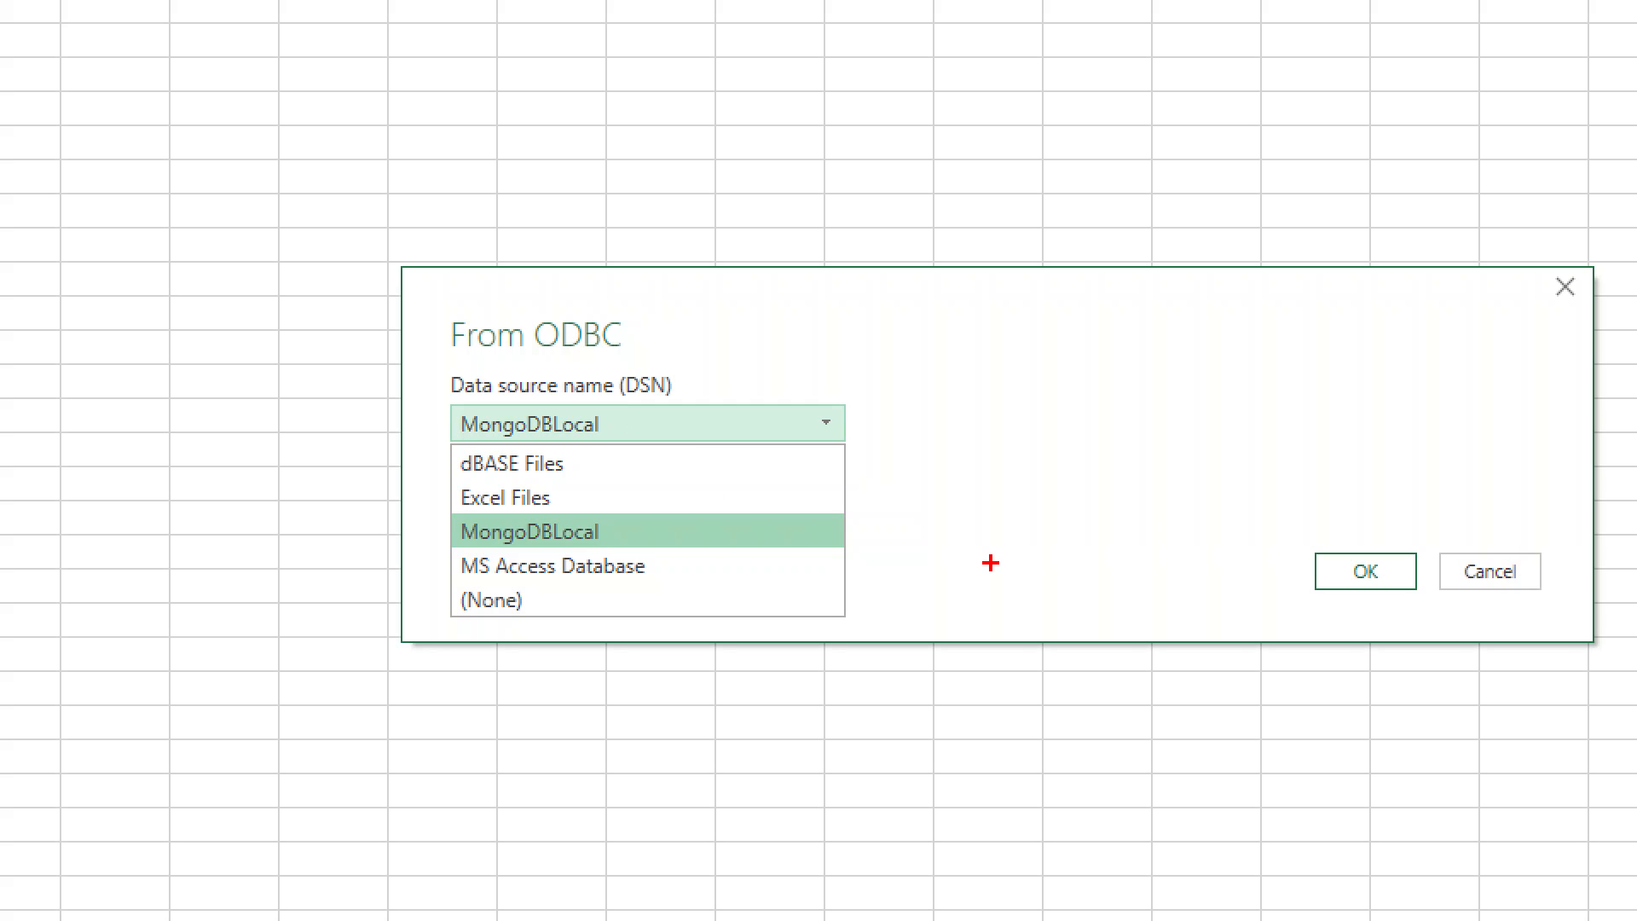
left_click(1329, 586)
left_click(1364, 571)
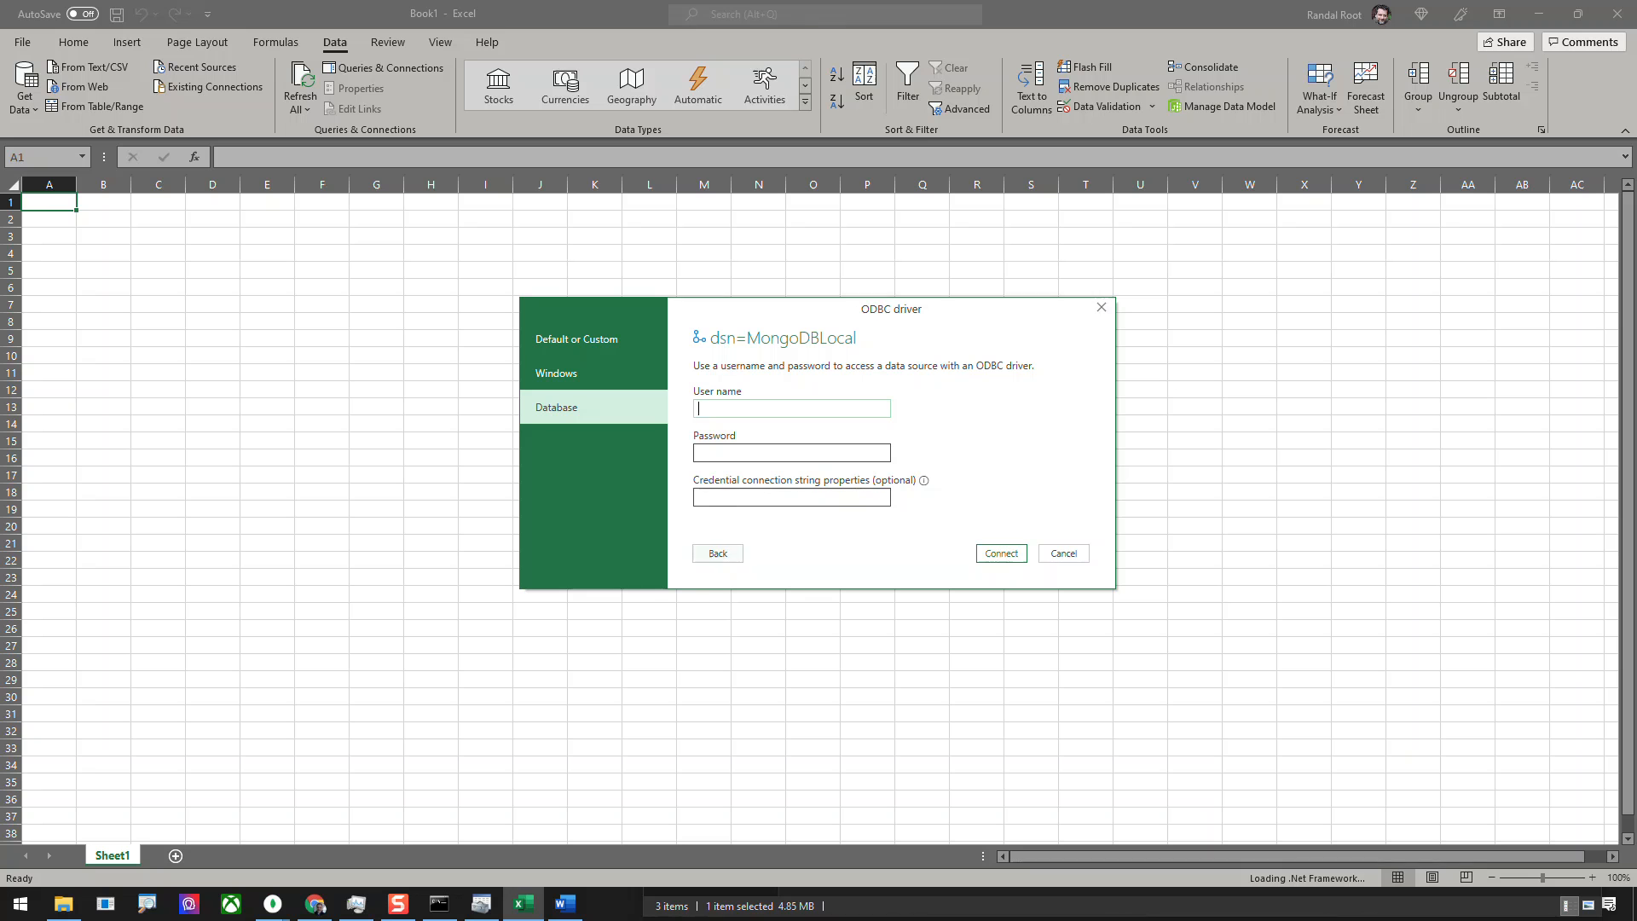
Connect to the MongoDBLocal data source with database credentials, using the user name admin.
key("Return")
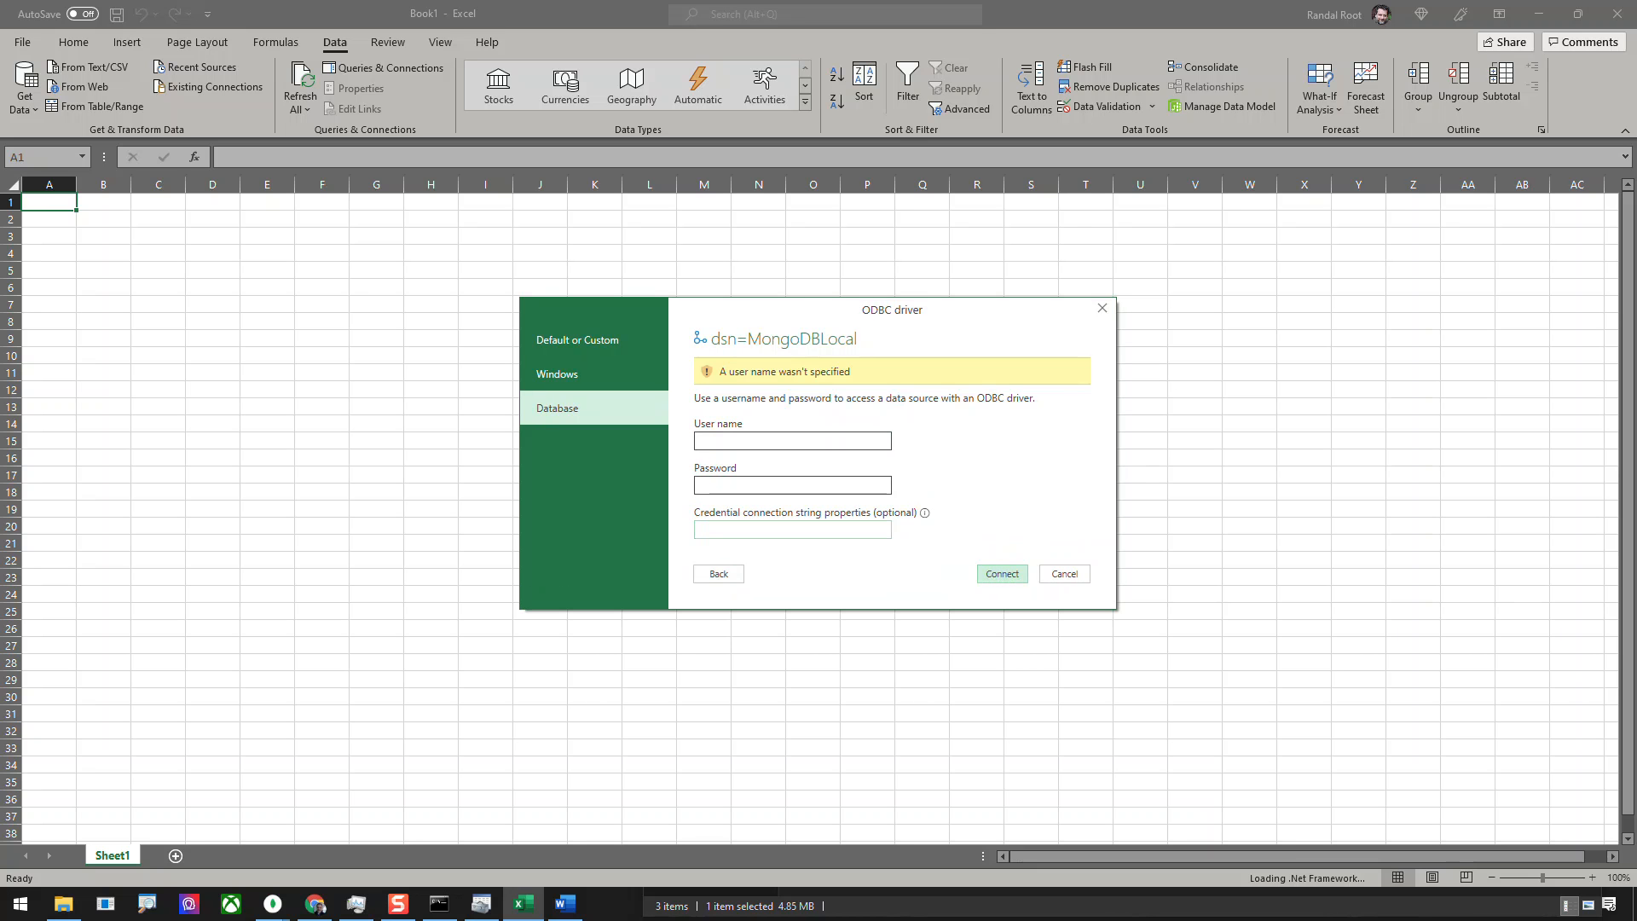
type("a")
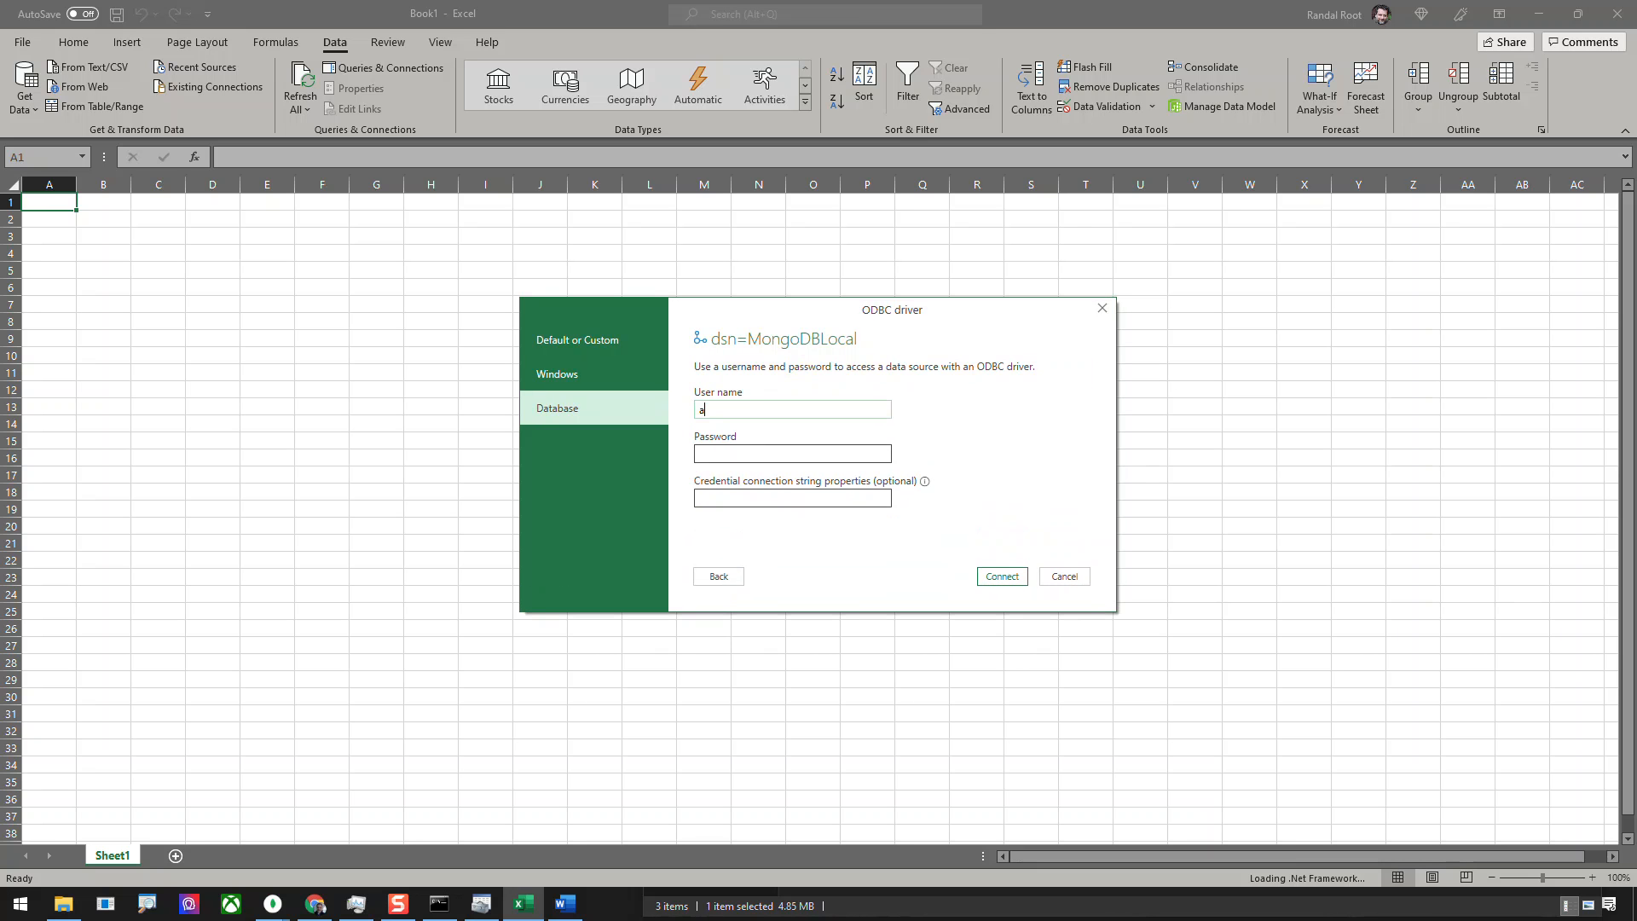
type("dmin")
key("Return")
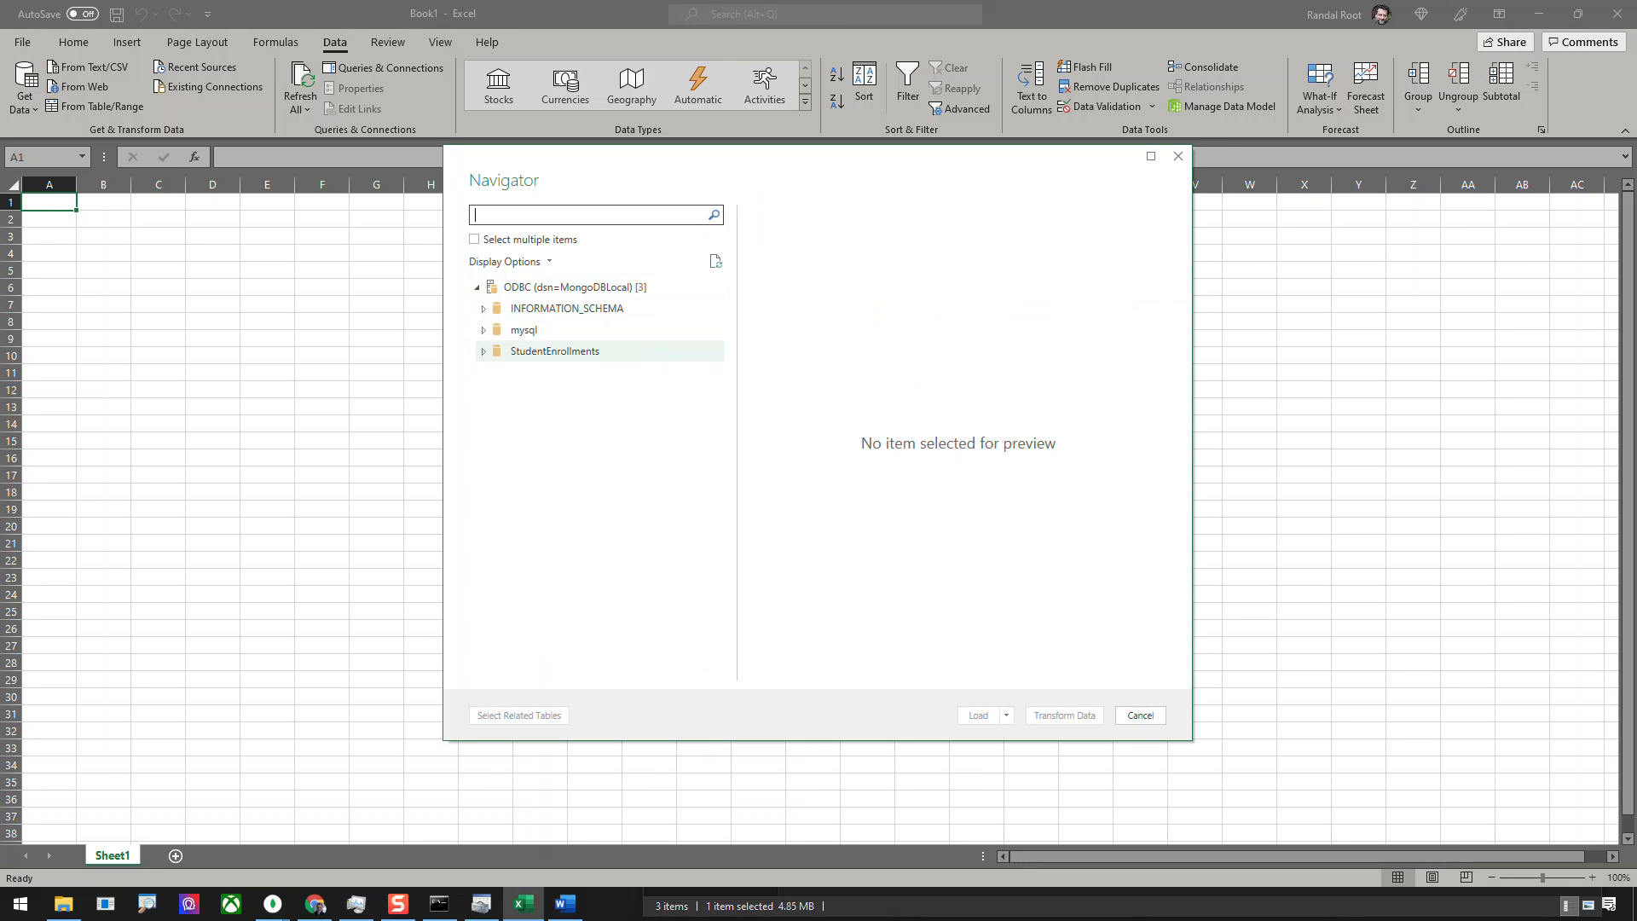
Select the Enrollments table of the StudentEnrollments database and load it into the workbook.
left_click(522, 352)
left_click(483, 351)
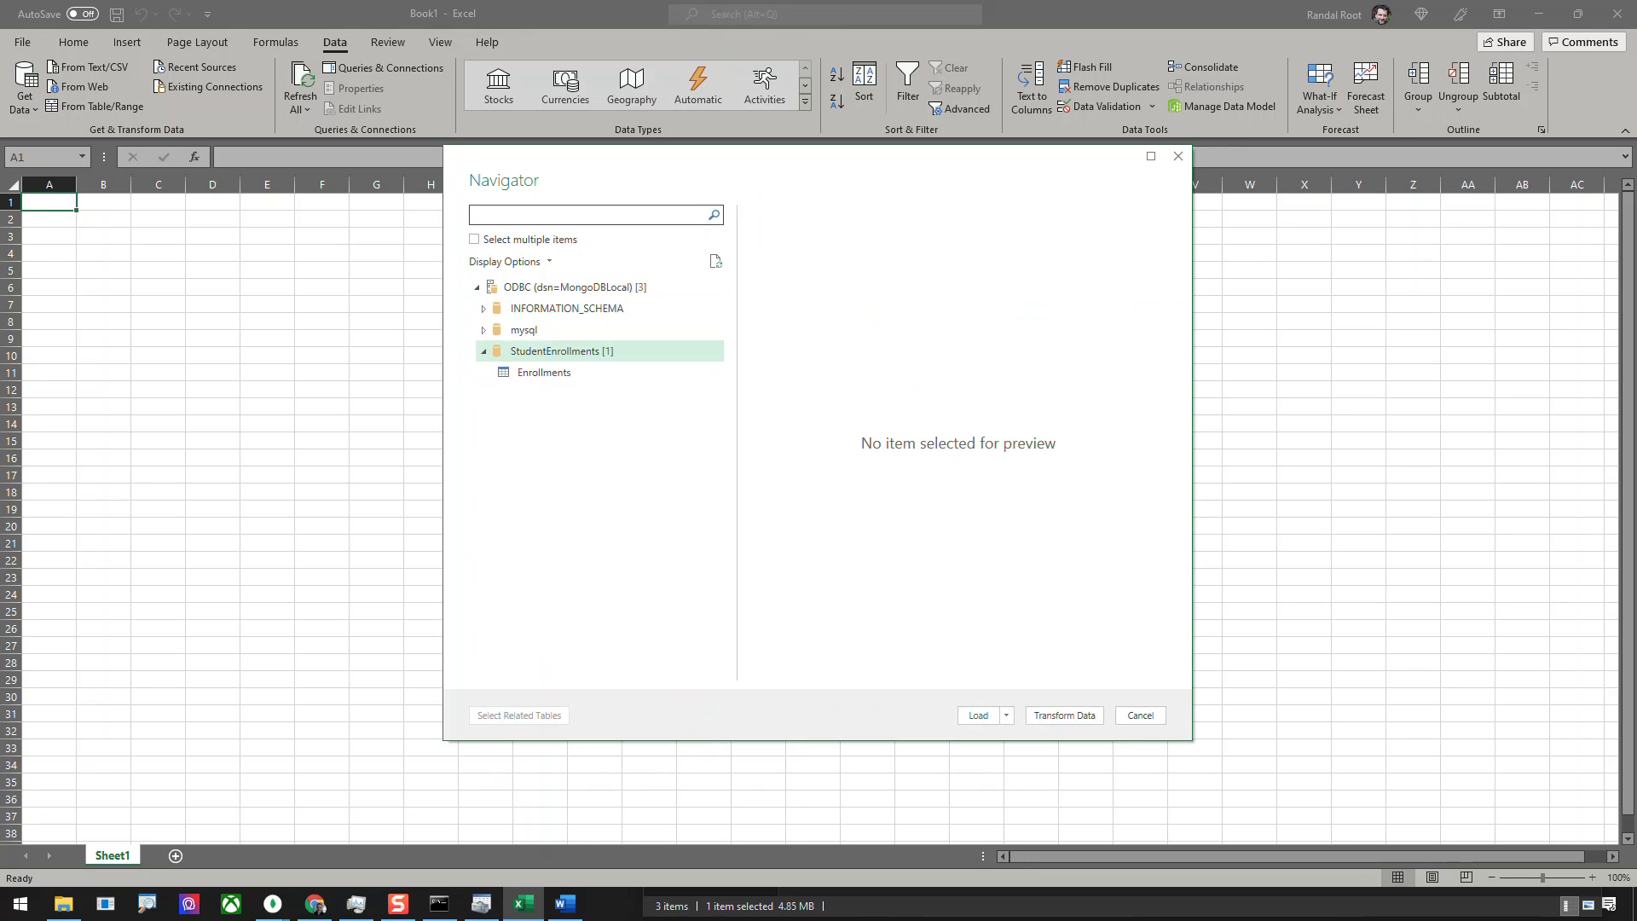
left_click(544, 373)
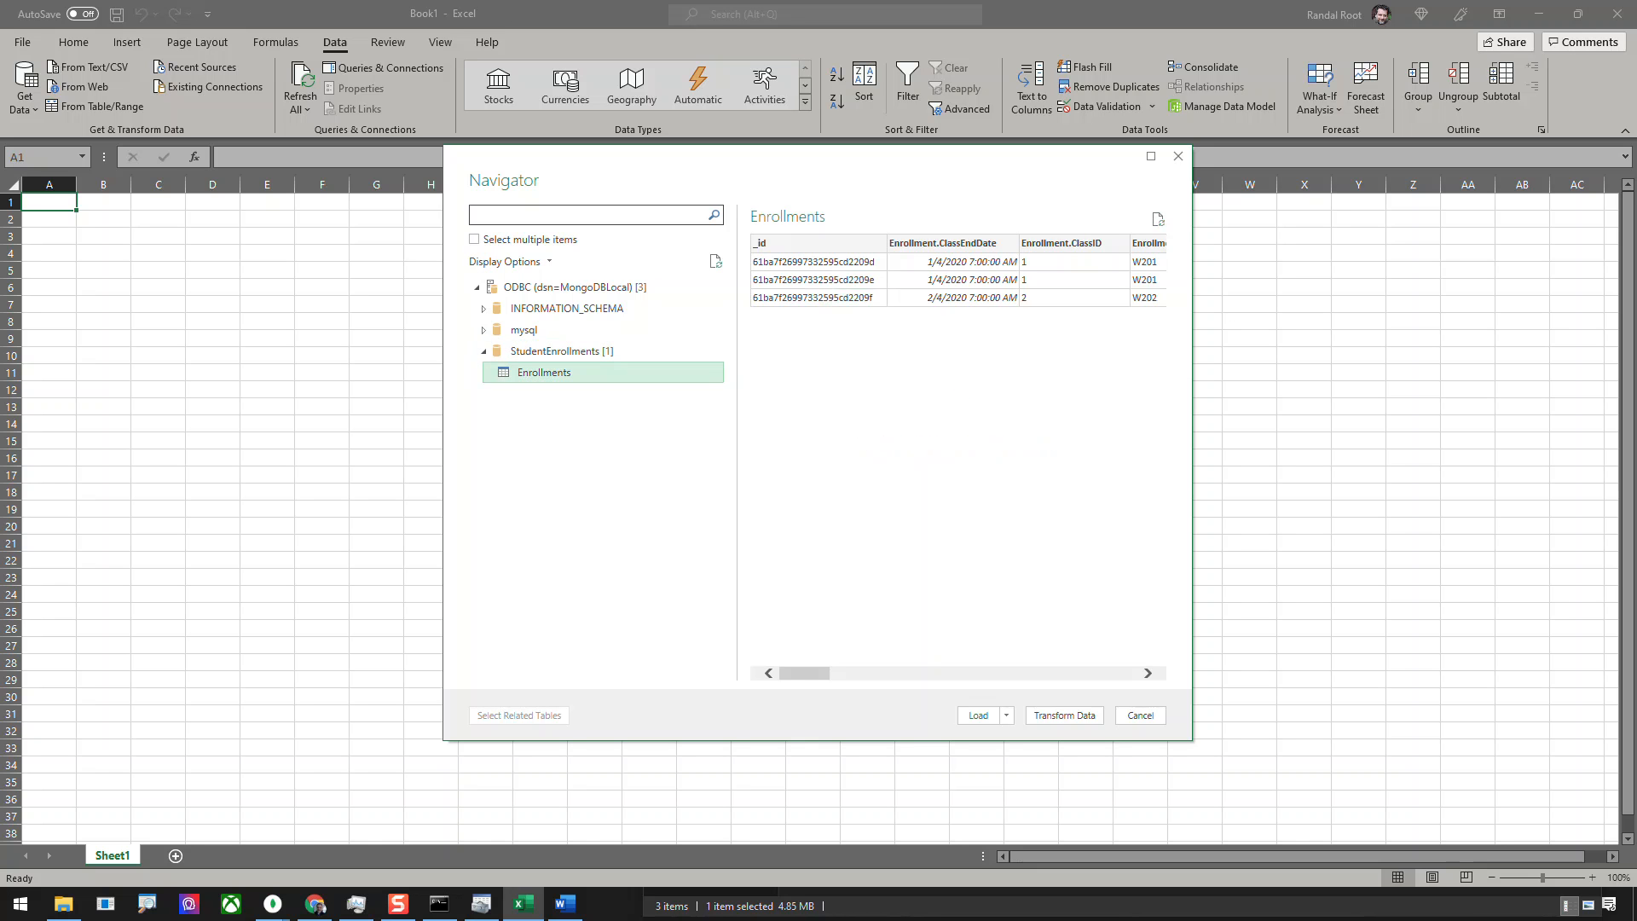
left_click(978, 715)
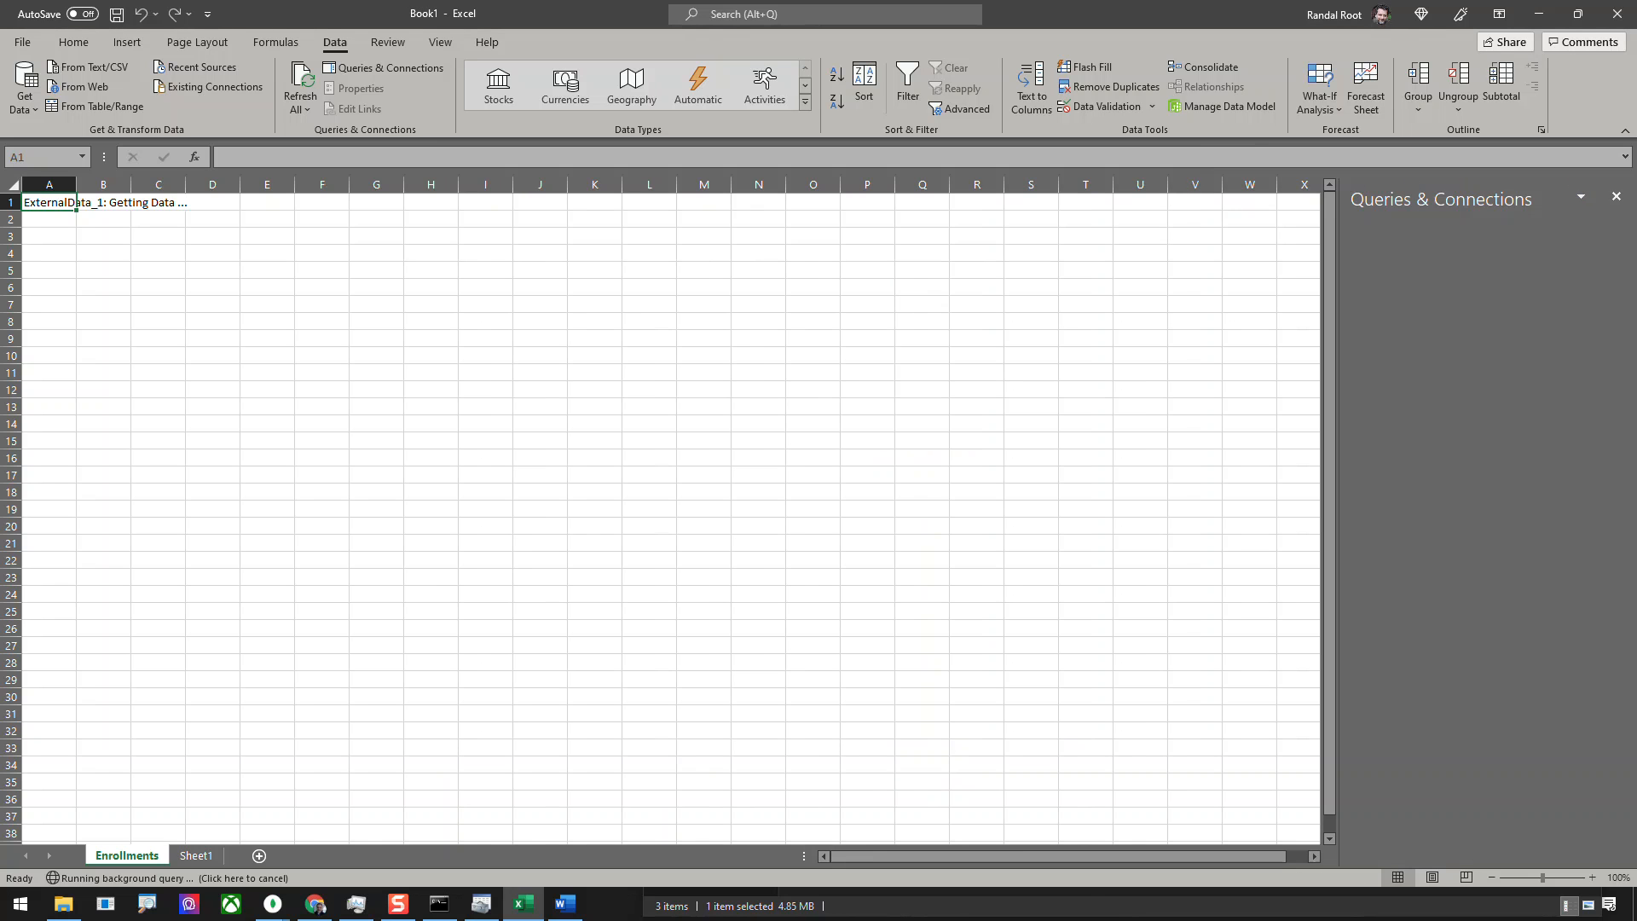